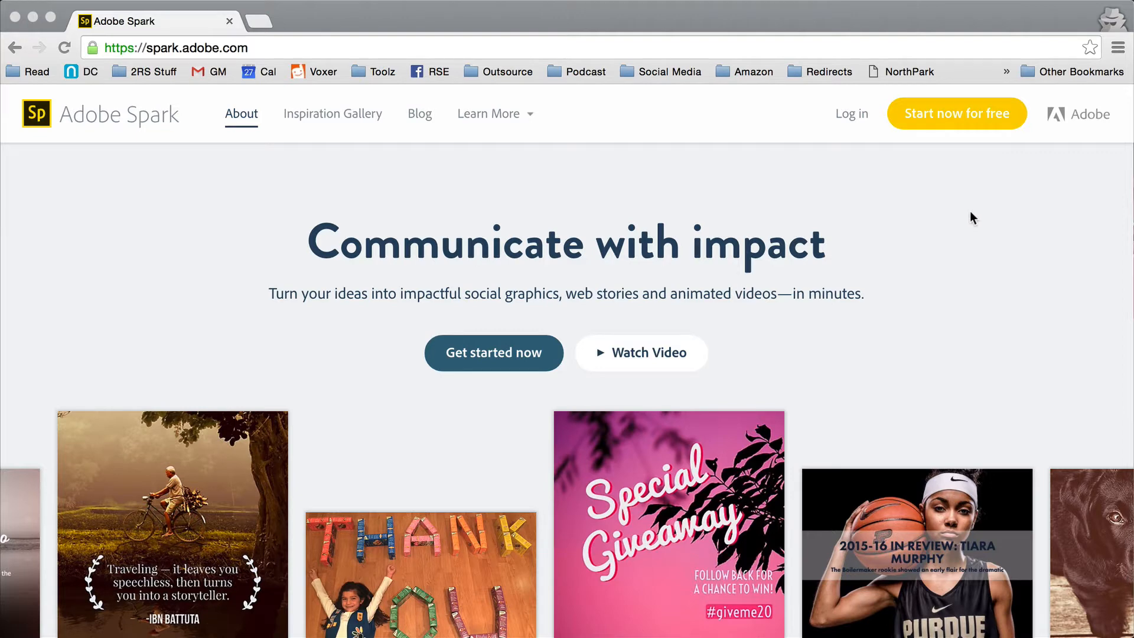
Start using Adobe Spark for free from its home page.
{"action": "left_click", "coordinate": [960, 115]}
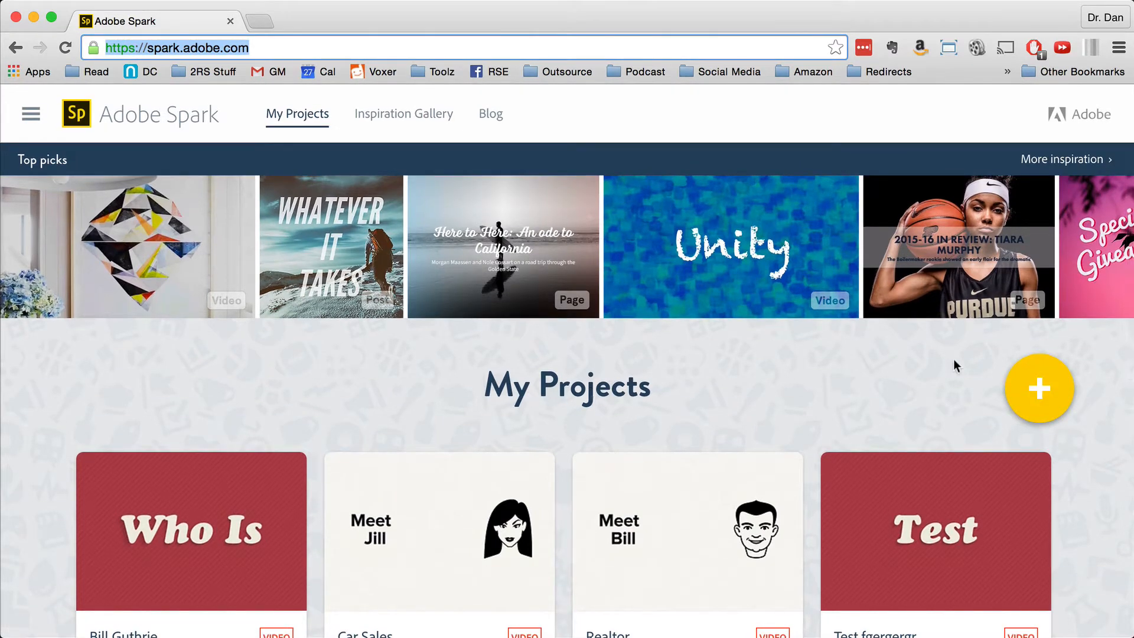
Look over the existing video and post projects in My Projects, including the options available on the "Who Is" project.
{"action": "mouse_move", "coordinate": [367, 527]}
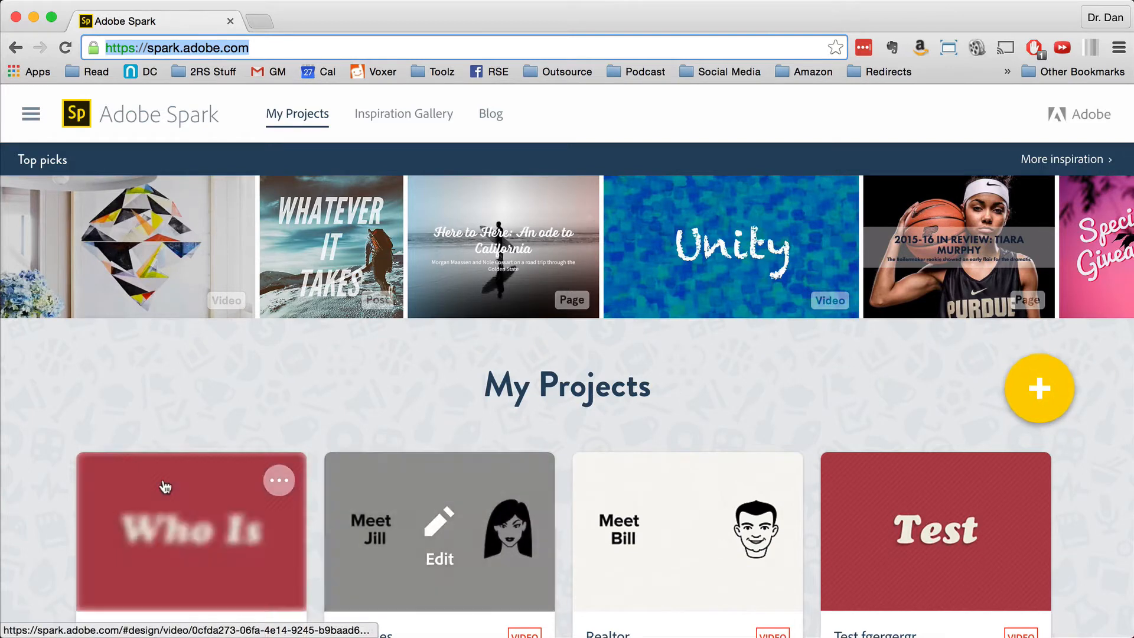
{"action": "mouse_move", "coordinate": [677, 524]}
{"action": "scroll", "coordinate": [350, 501], "scroll_direction": "down", "scroll_amount": 3}
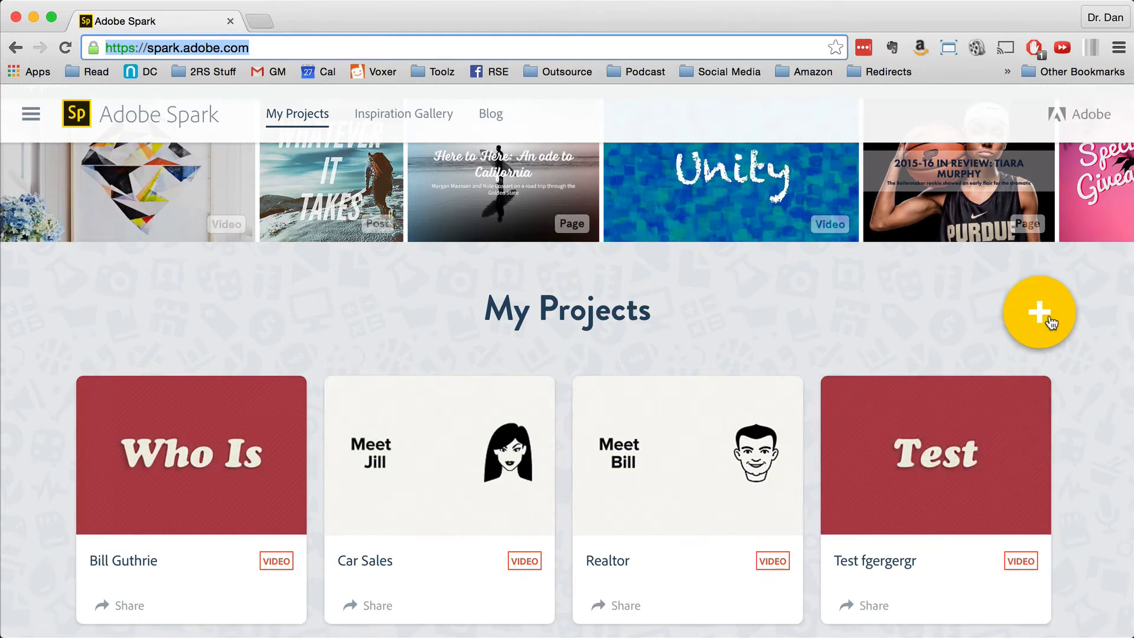
{"action": "scroll", "coordinate": [391, 328], "scroll_direction": "down", "scroll_amount": 1}
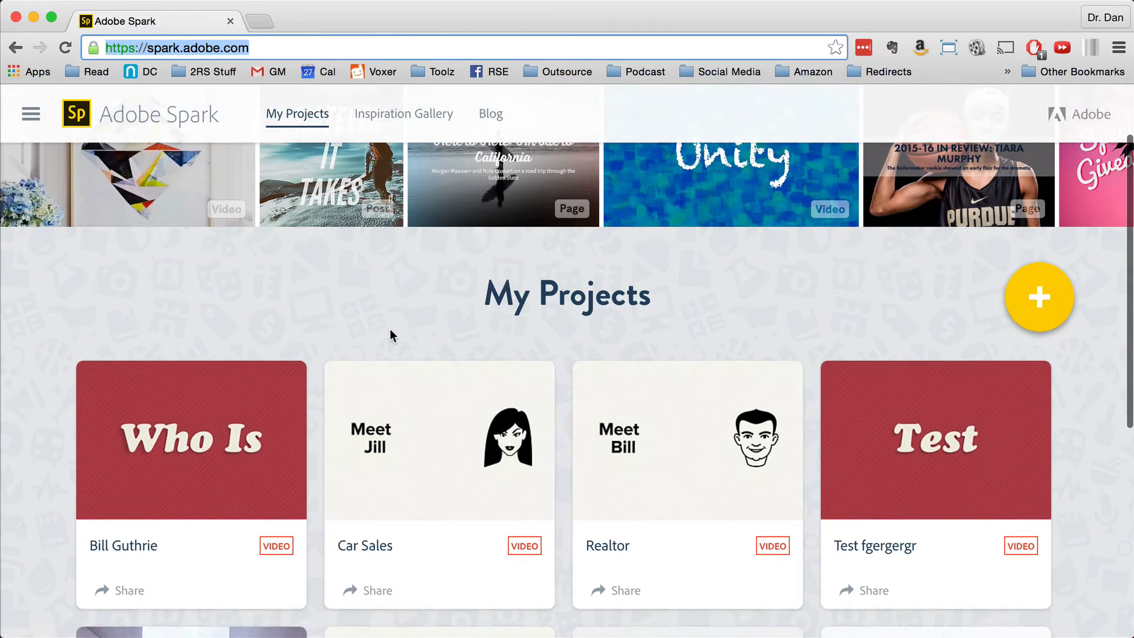
{"action": "mouse_move", "coordinate": [210, 480]}
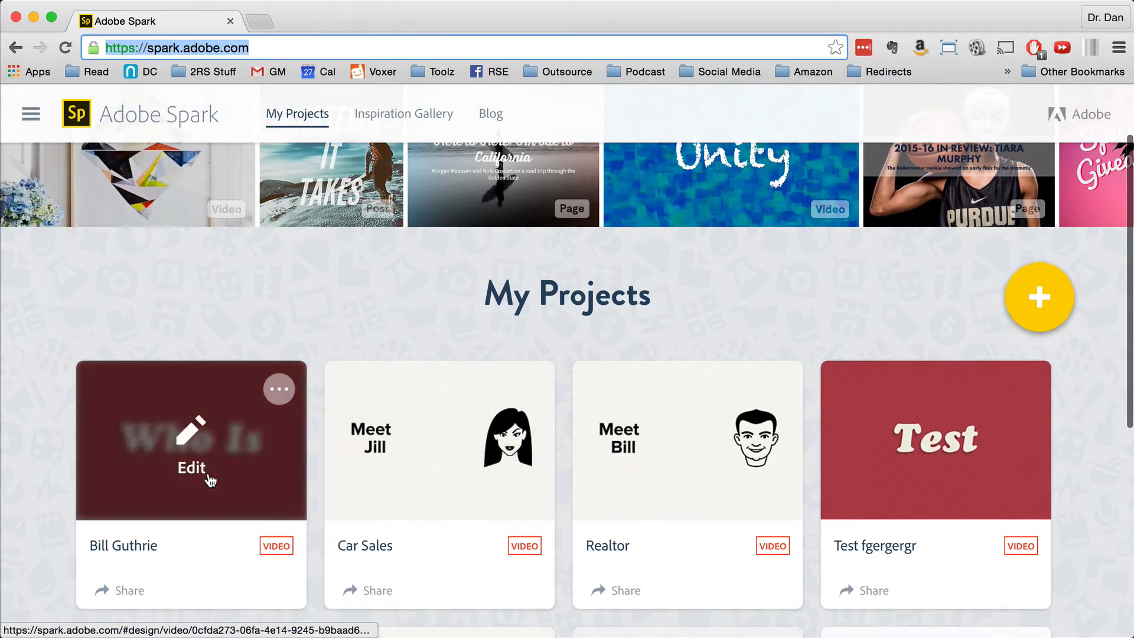
{"action": "left_click", "coordinate": [283, 393]}
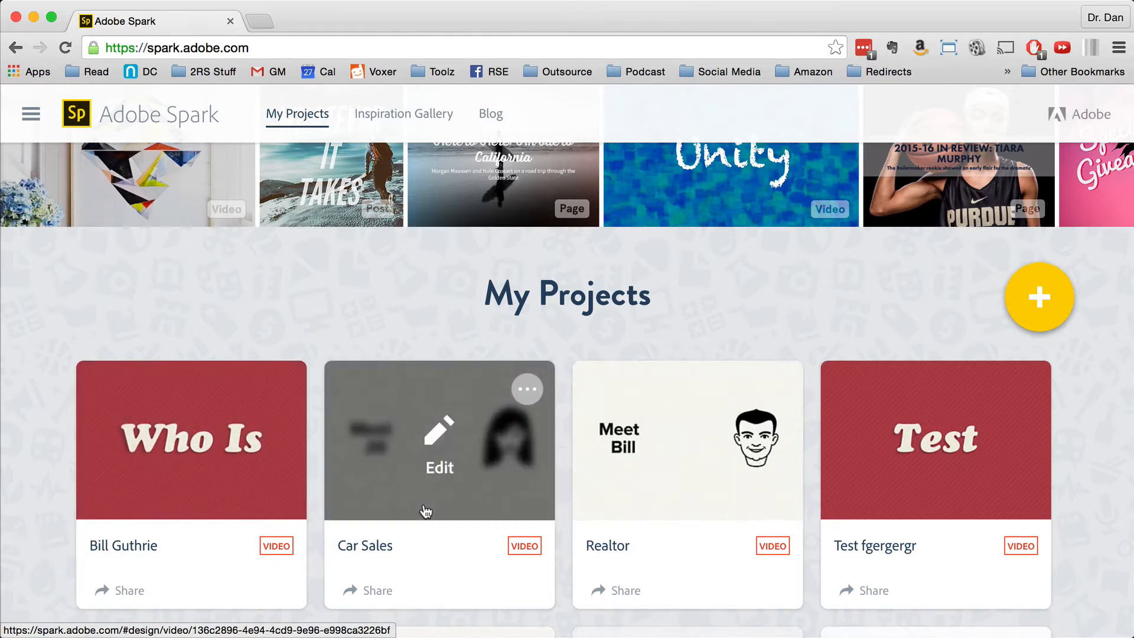
{"action": "scroll", "coordinate": [607, 481], "scroll_direction": "down", "scroll_amount": 5}
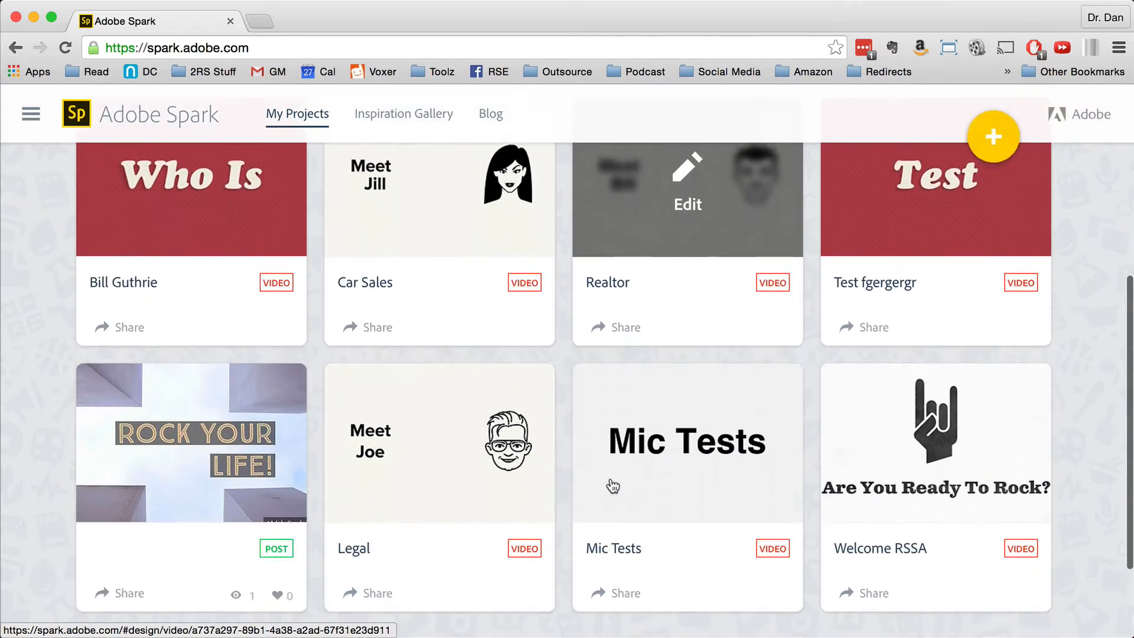
{"action": "scroll", "coordinate": [636, 436], "scroll_direction": "up", "scroll_amount": 4}
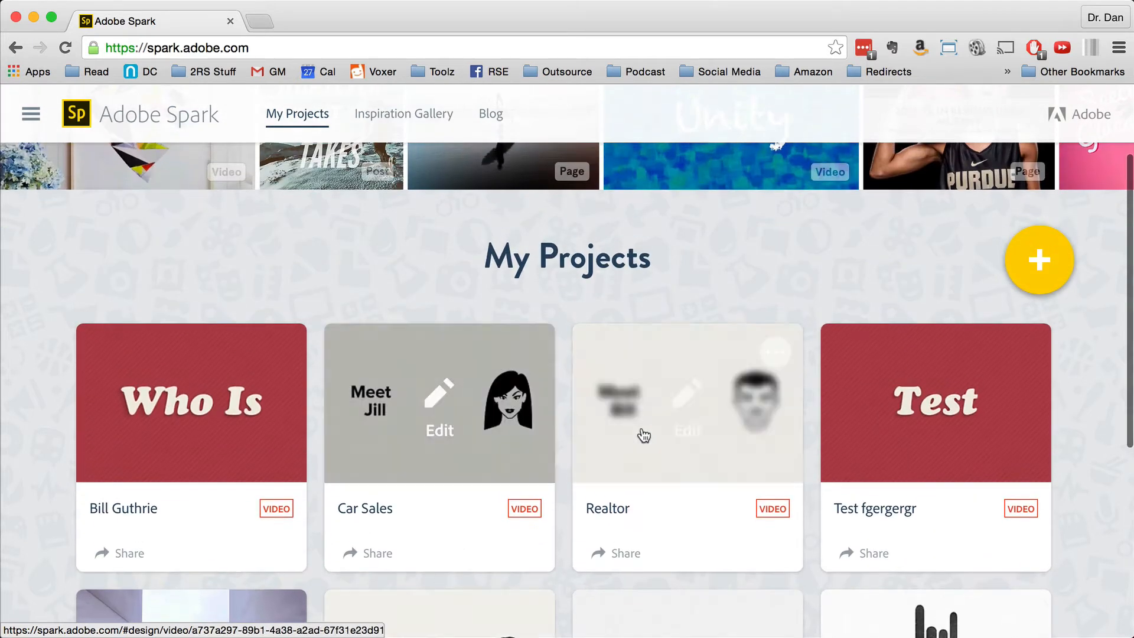
{"action": "scroll", "coordinate": [425, 428], "scroll_direction": "up", "scroll_amount": 1}
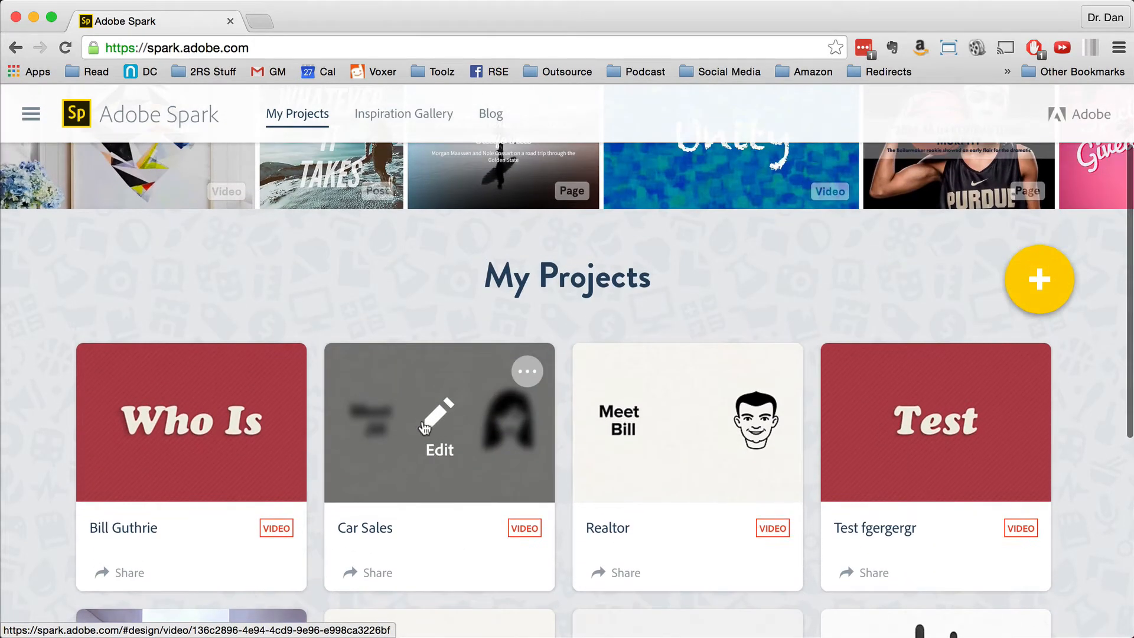
{"action": "scroll", "coordinate": [408, 302], "scroll_direction": "up", "scroll_amount": 1}
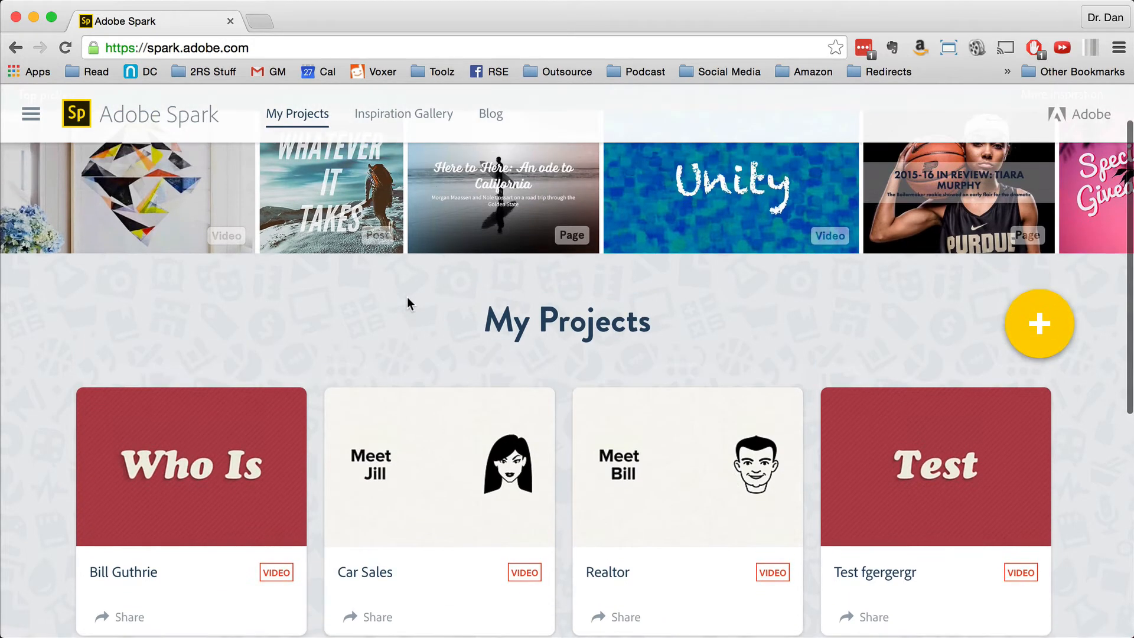
{"action": "scroll", "coordinate": [401, 313], "scroll_direction": "down", "scroll_amount": 1}
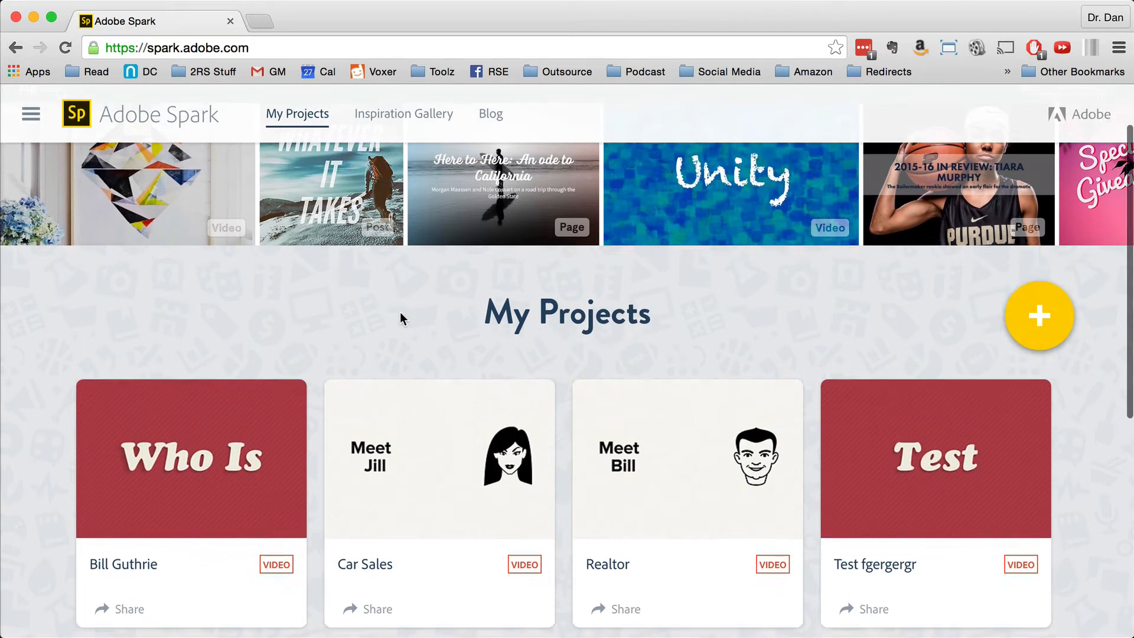
{"action": "scroll", "coordinate": [399, 319], "scroll_direction": "up", "scroll_amount": 1}
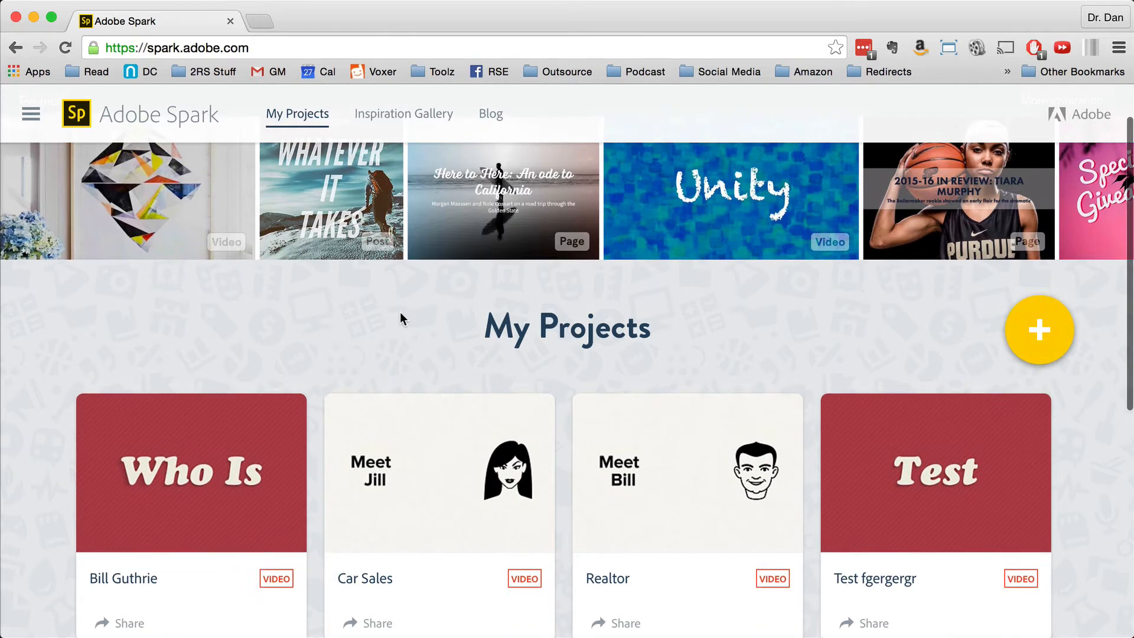
{"action": "scroll", "coordinate": [399, 319], "scroll_direction": "down", "scroll_amount": 1}
{"action": "scroll", "coordinate": [389, 330], "scroll_direction": "up", "scroll_amount": 1}
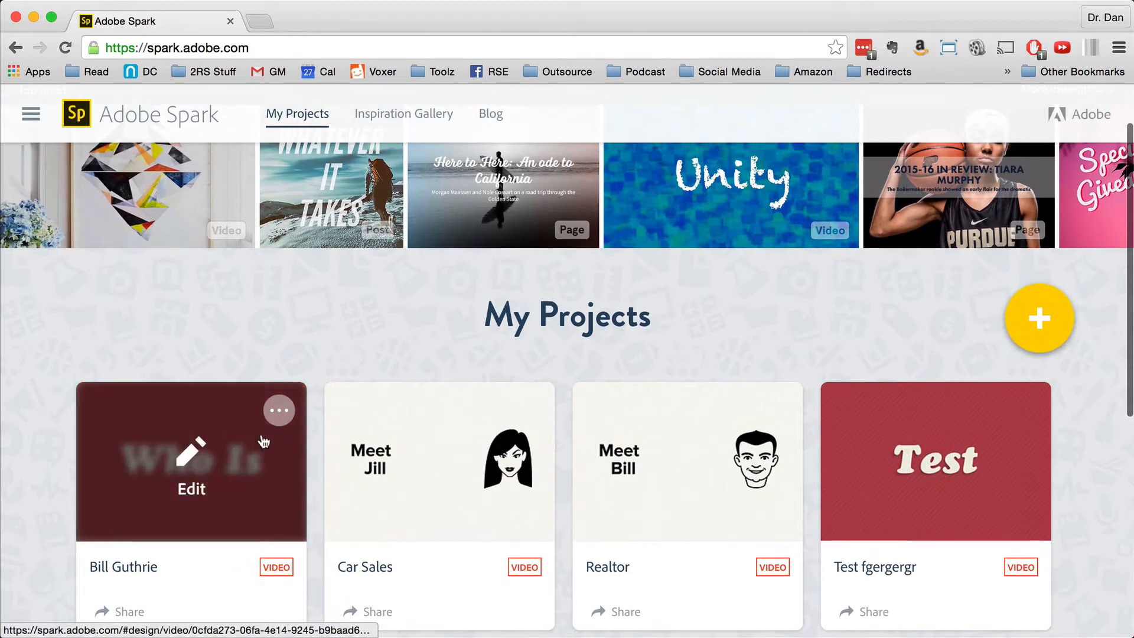
{"action": "scroll", "coordinate": [363, 362], "scroll_direction": "up", "scroll_amount": 1}
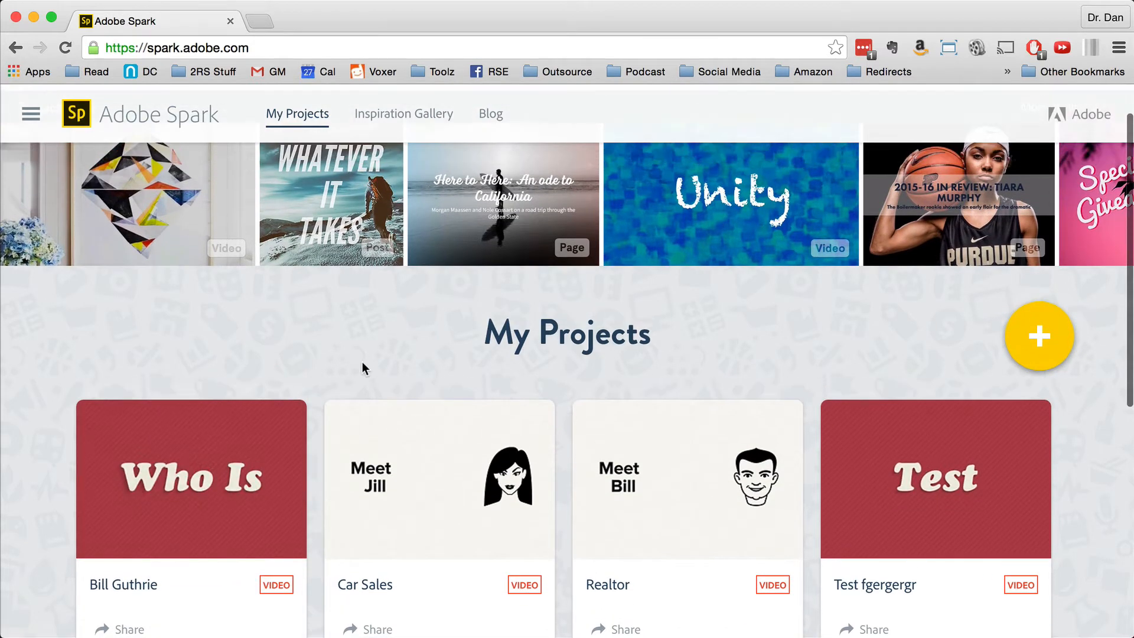
Start creating a new project of the Video type.
{"action": "left_click", "coordinate": [1044, 340]}
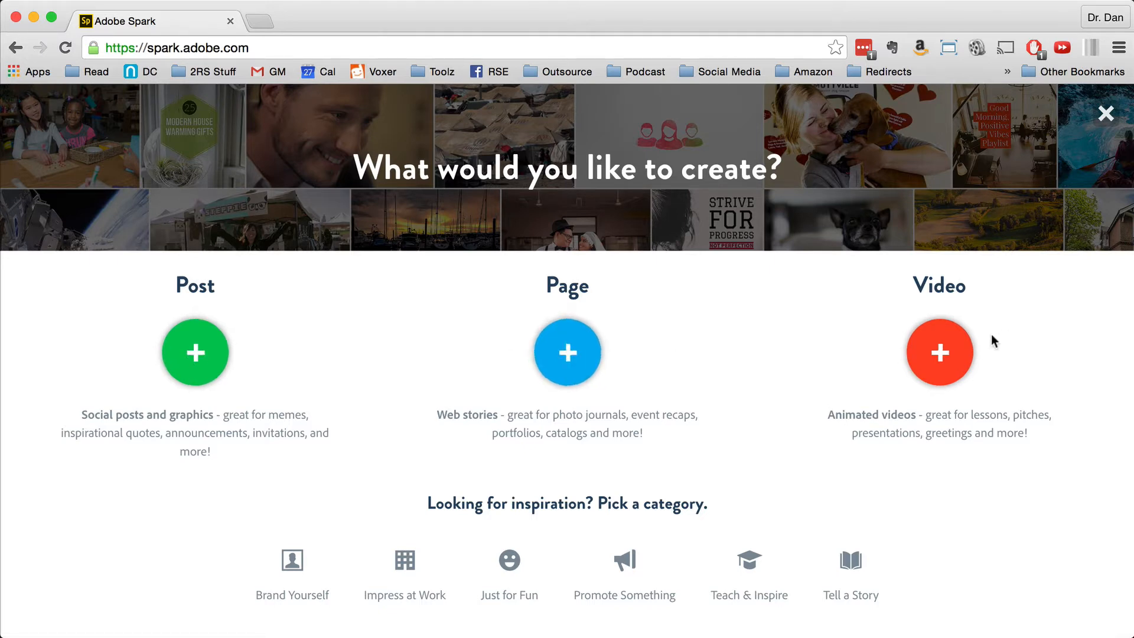
{"action": "left_click", "coordinate": [943, 353]}
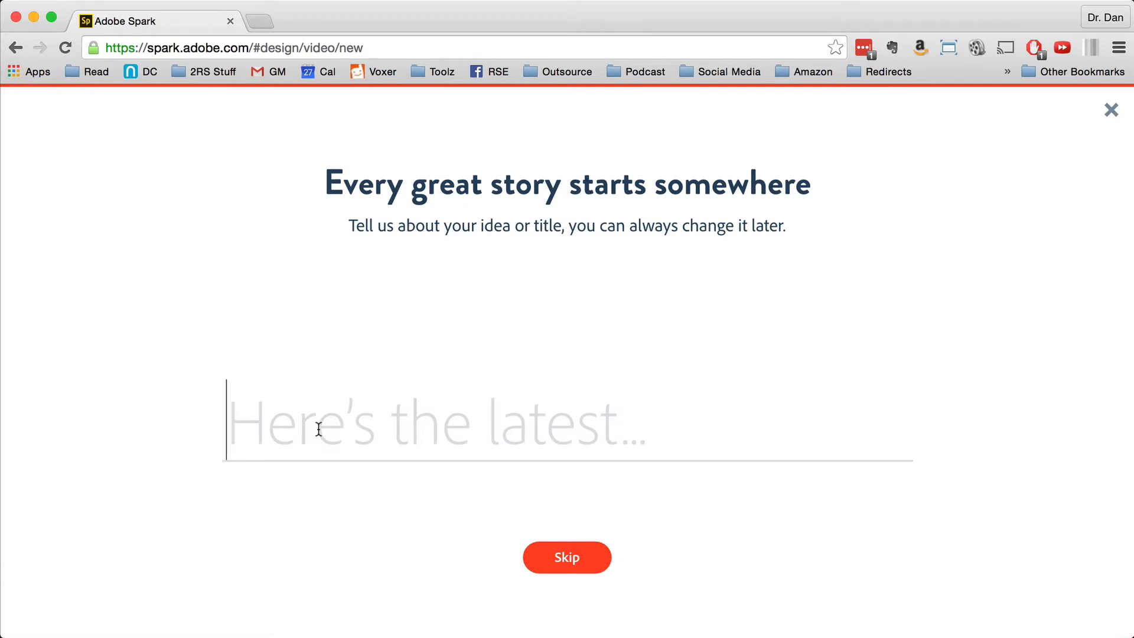
Title the new video "Test AS" and choose the Promote an Idea story template.
{"action": "type", "text": "Test A"}
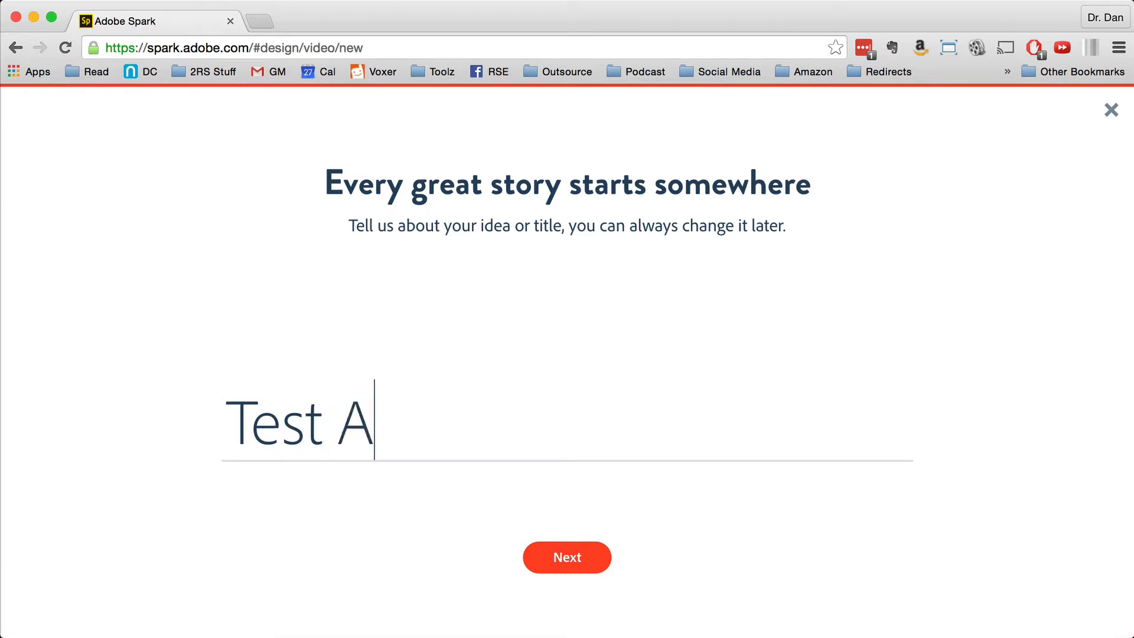
{"action": "type", "text": "S"}
{"action": "left_click", "coordinate": [571, 559]}
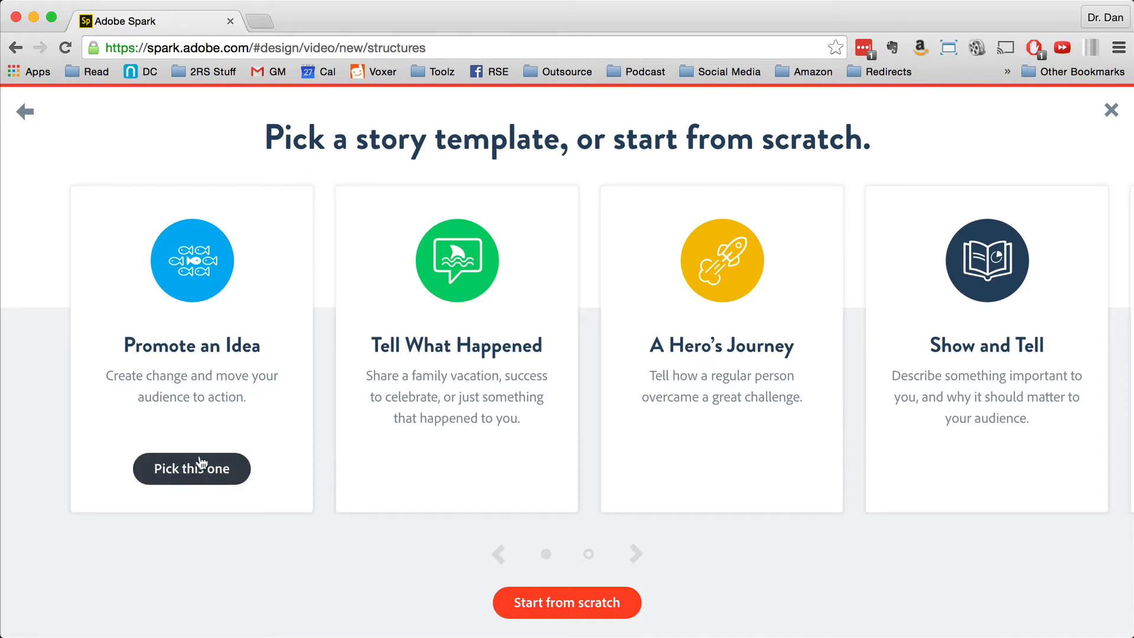
{"action": "left_click", "coordinate": [197, 470]}
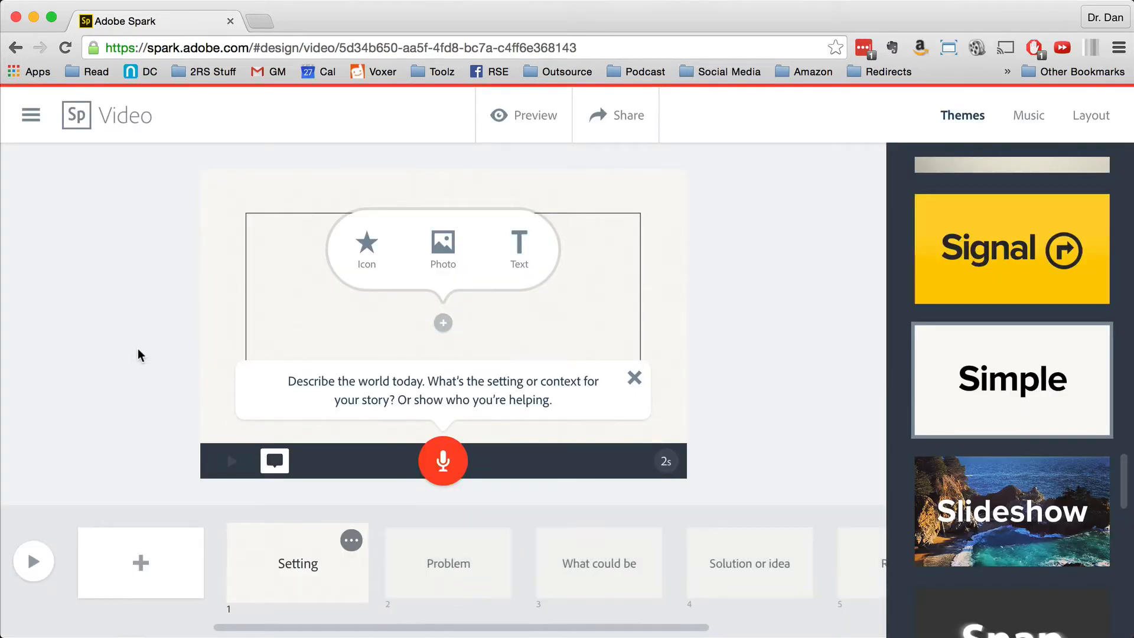
Examine the template's slide outline and the options for adding an icon to the Setting slide.
{"action": "left_click_drag", "start_coordinate": [463, 628], "coordinate": [377, 617]}
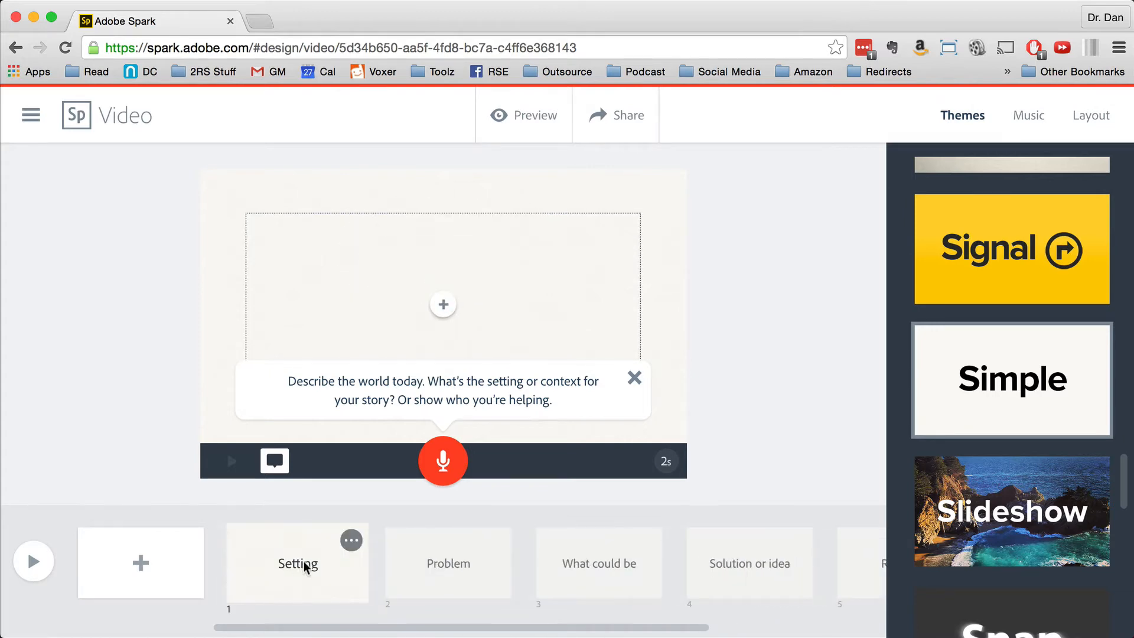
{"action": "left_click", "coordinate": [443, 304]}
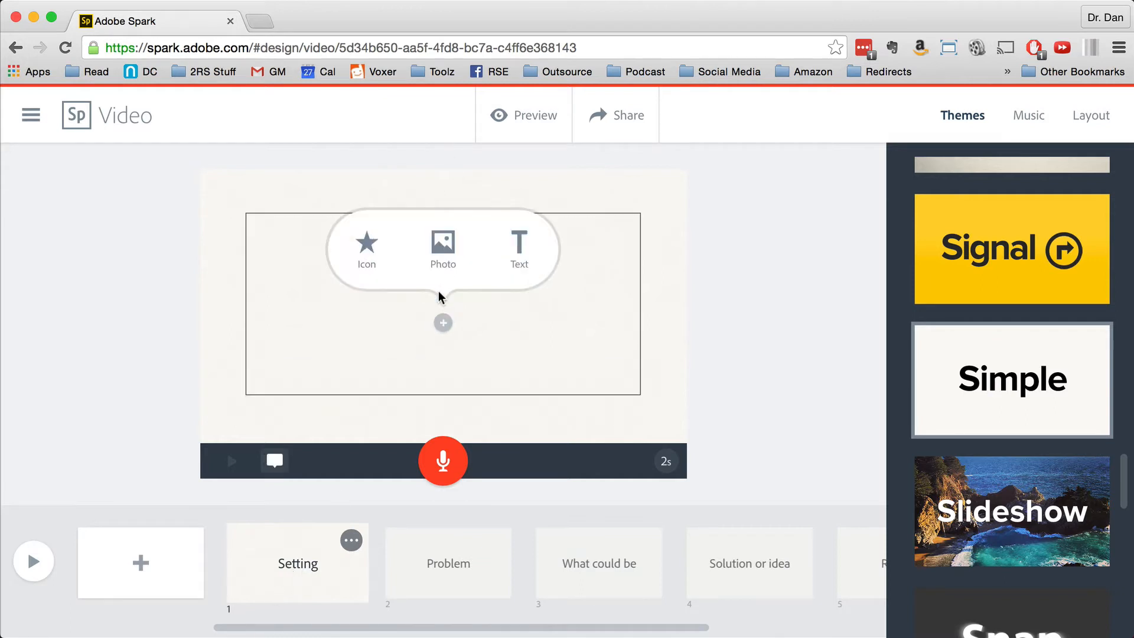
{"action": "left_click", "coordinate": [366, 255]}
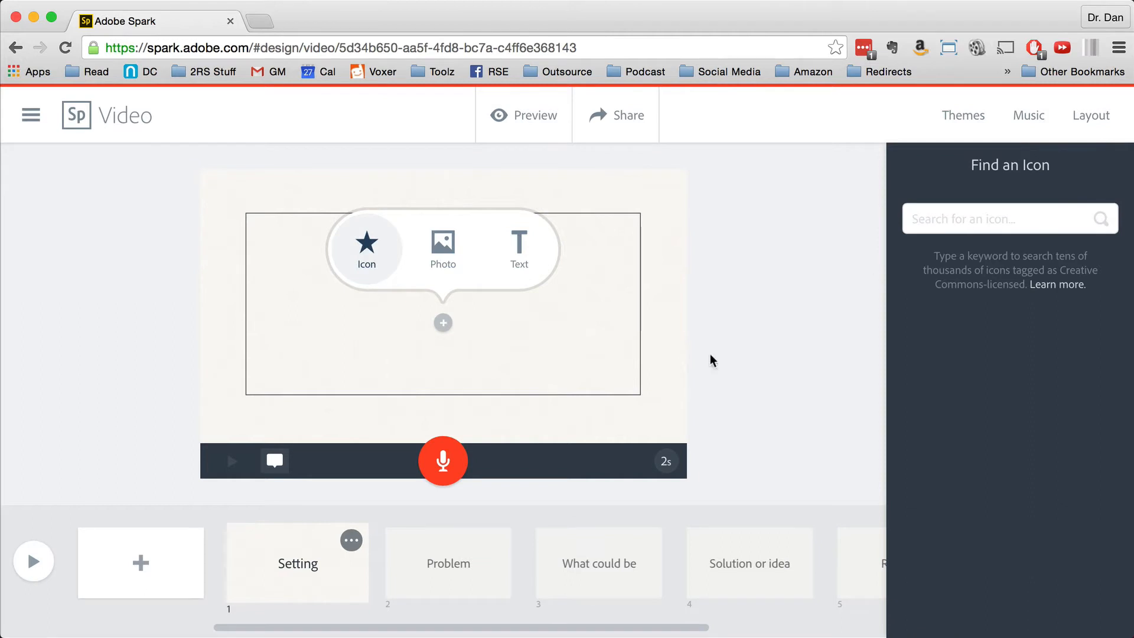
{"action": "left_click", "coordinate": [104, 402]}
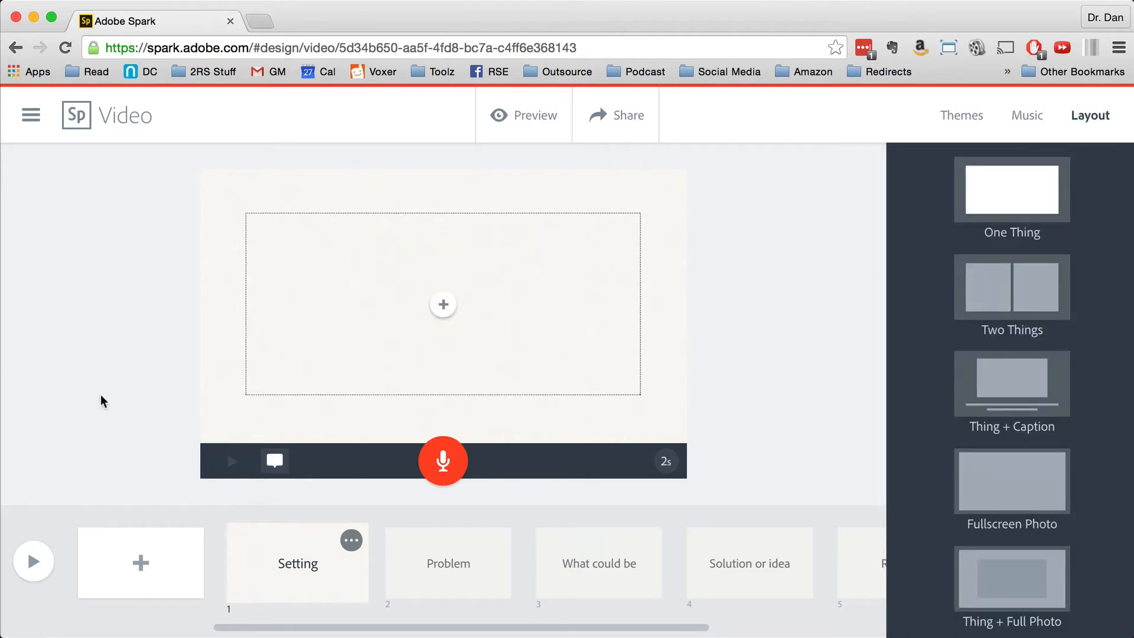
Go back to the new video setup, title the video "Test 2", and start it from scratch without a template.
{"action": "left_click", "coordinate": [14, 48]}
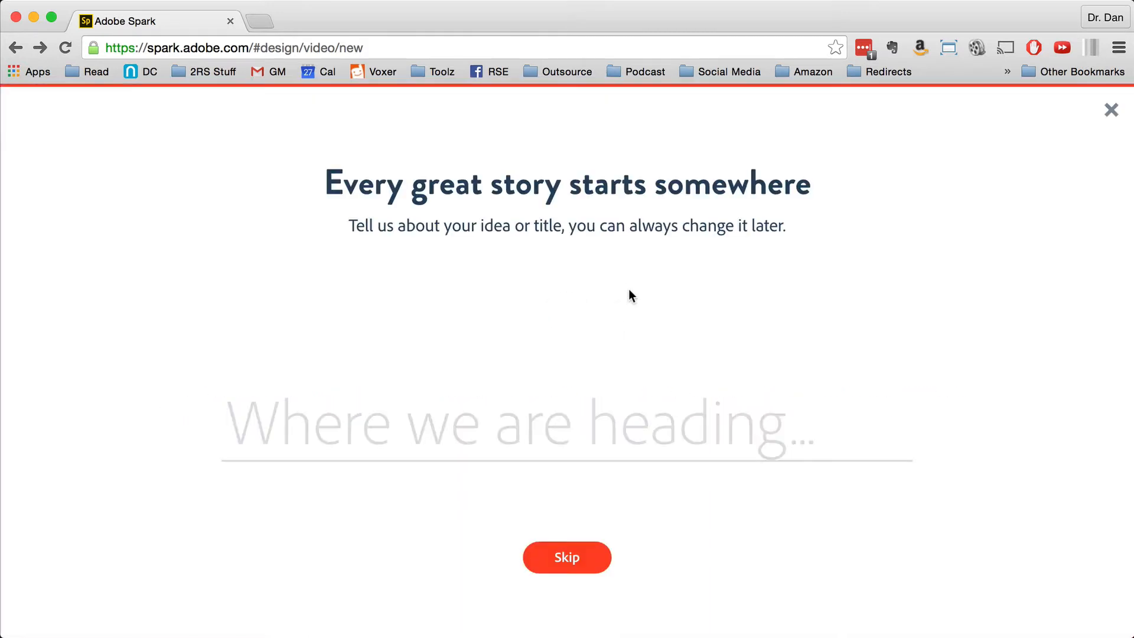
{"action": "type", "text": "TE"}
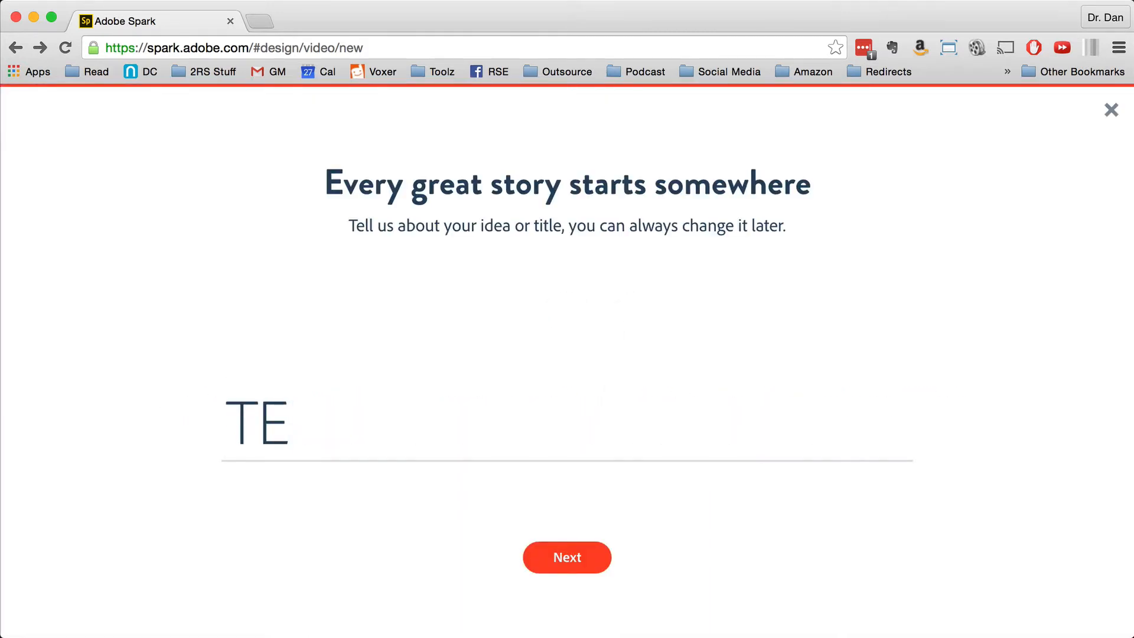
{"action": "key", "text": "BackSpace"}
{"action": "type", "text": "es"}
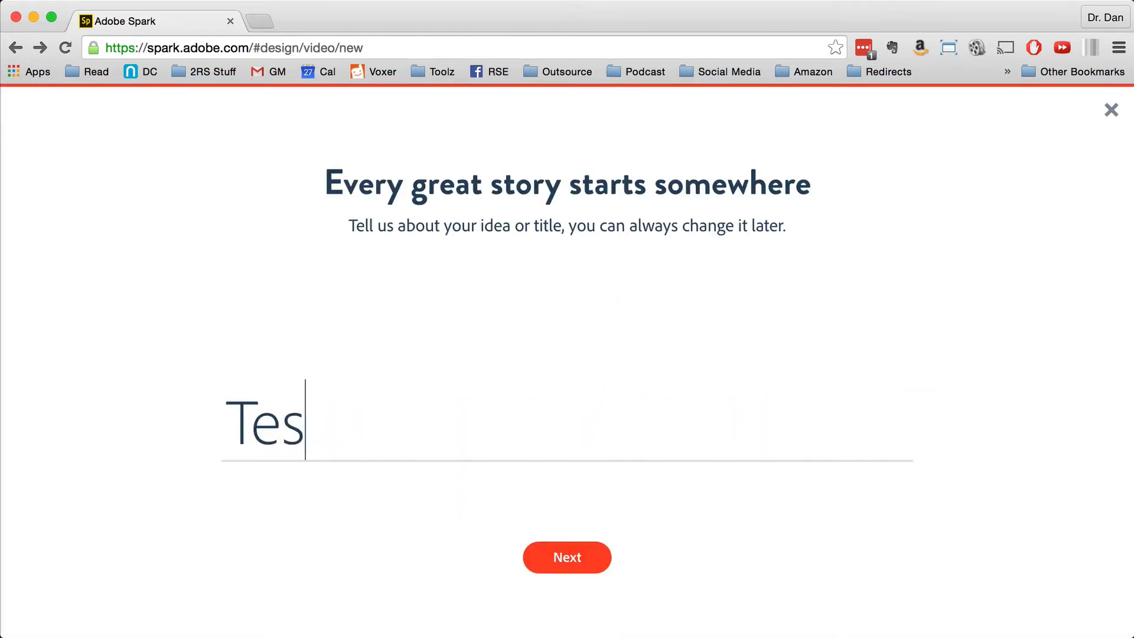
{"action": "type", "text": "t 2"}
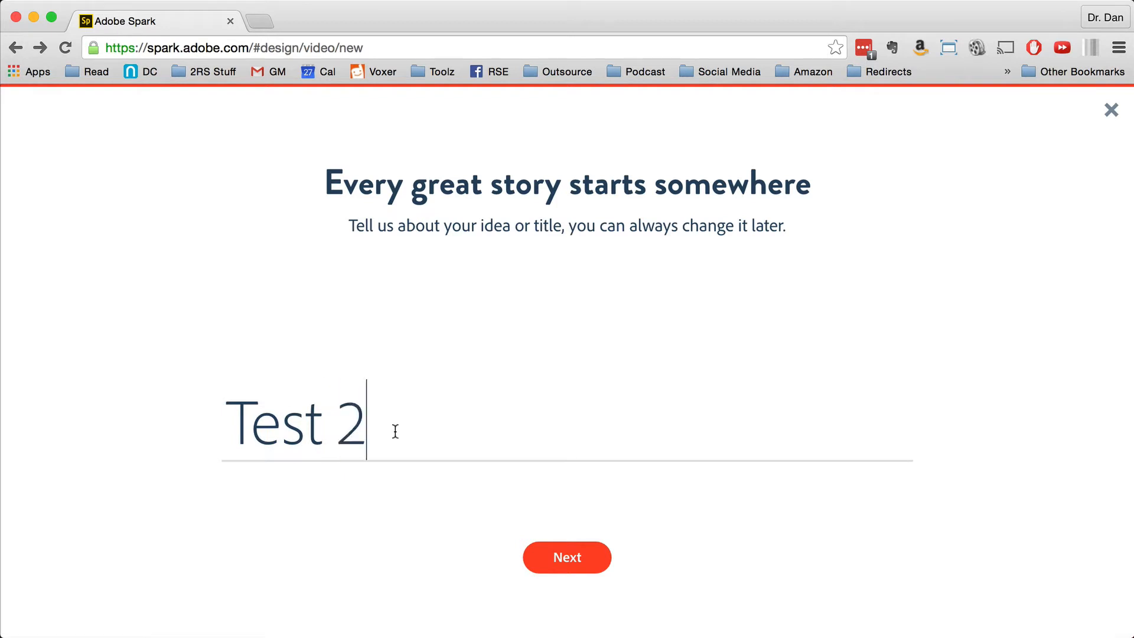
{"action": "left_click", "coordinate": [595, 557]}
{"action": "left_click", "coordinate": [584, 603]}
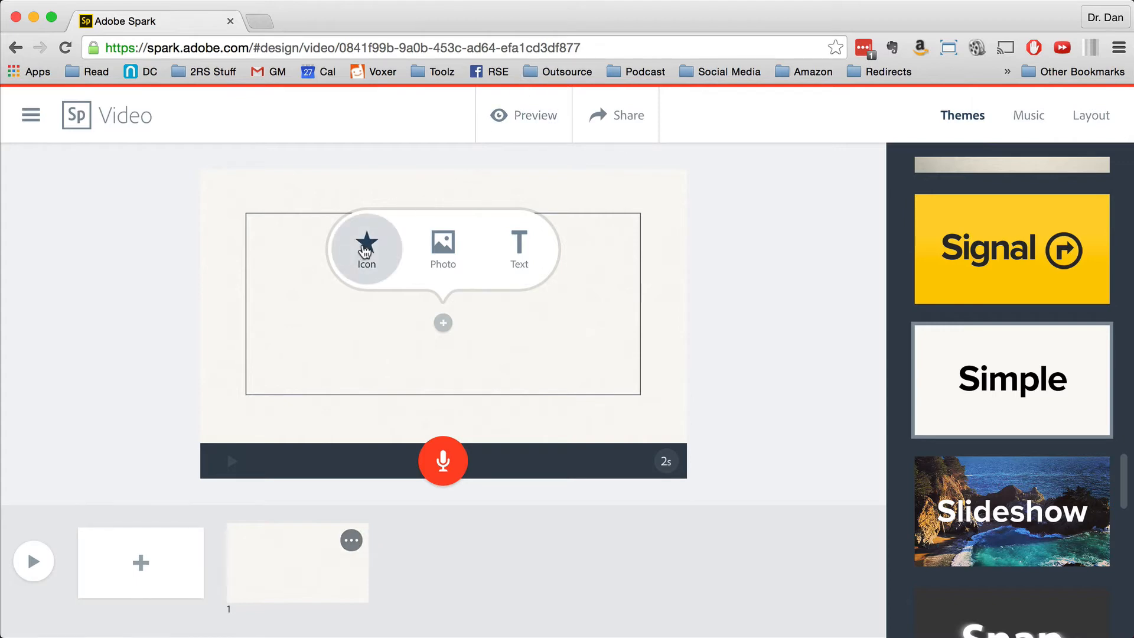
Browse the available themes and apply the Bullseye theme to the video.
{"action": "scroll", "coordinate": [927, 353], "scroll_direction": "up", "scroll_amount": 15}
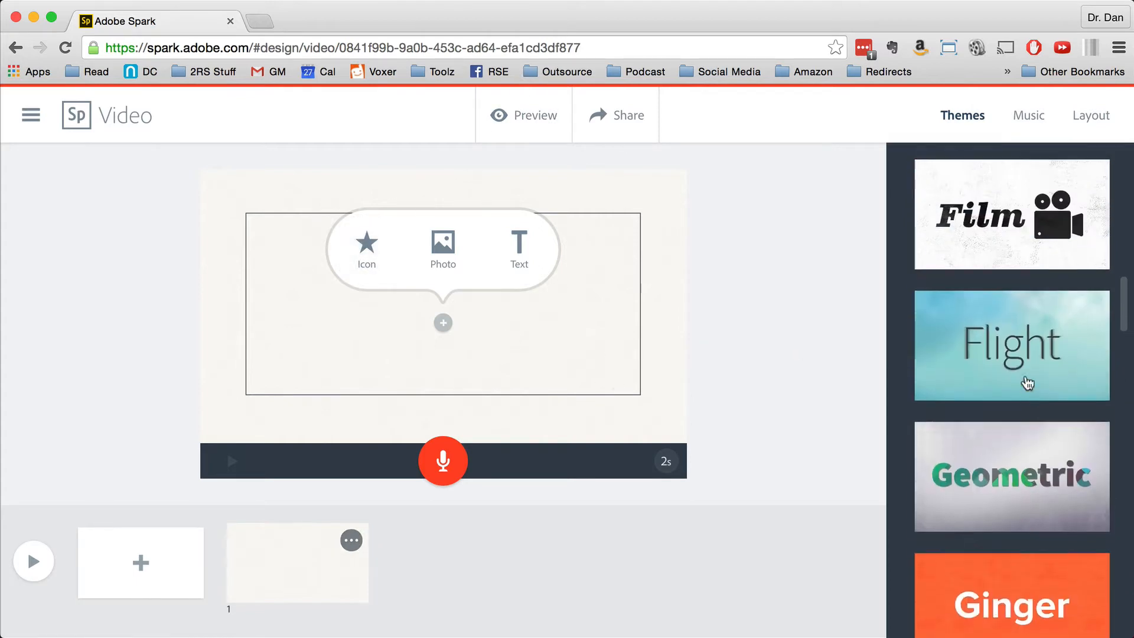
{"action": "scroll", "coordinate": [1026, 386], "scroll_direction": "down", "scroll_amount": 7}
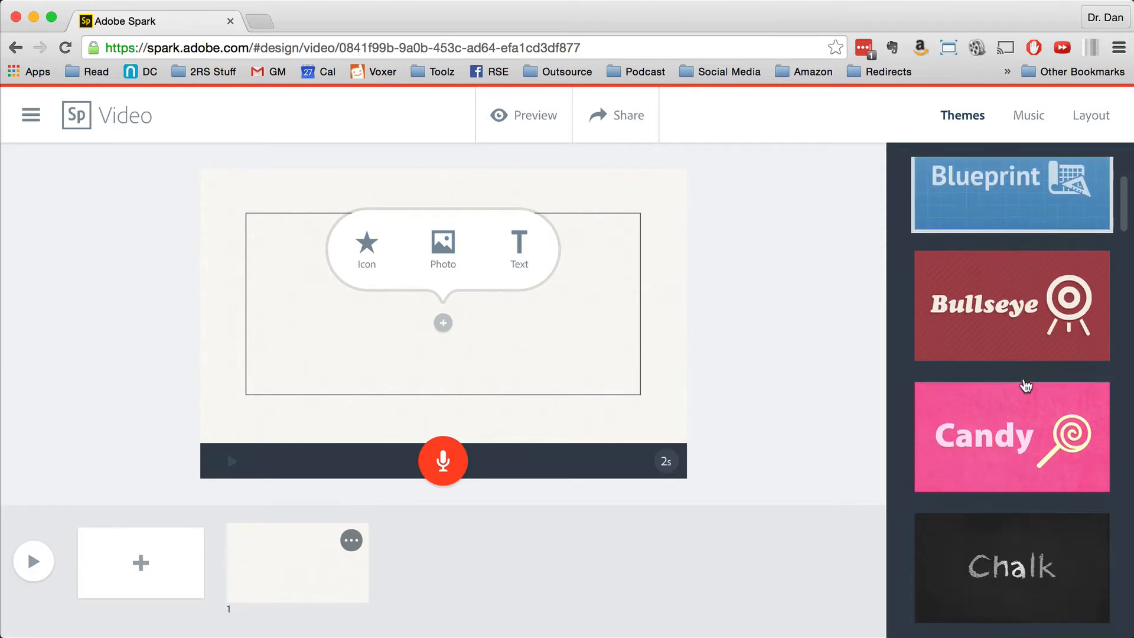
{"action": "scroll", "coordinate": [1026, 385], "scroll_direction": "up", "scroll_amount": 3}
{"action": "left_click", "coordinate": [985, 273]}
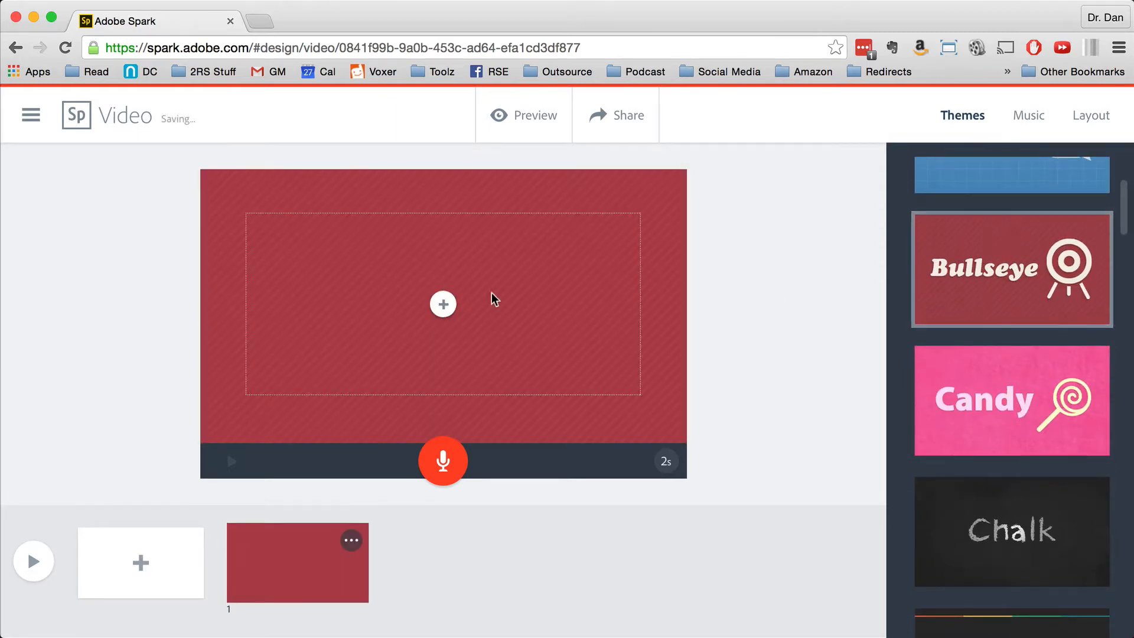
Search the icons for "man" and add a plain standing man icon to the first slide.
{"action": "left_click", "coordinate": [443, 305]}
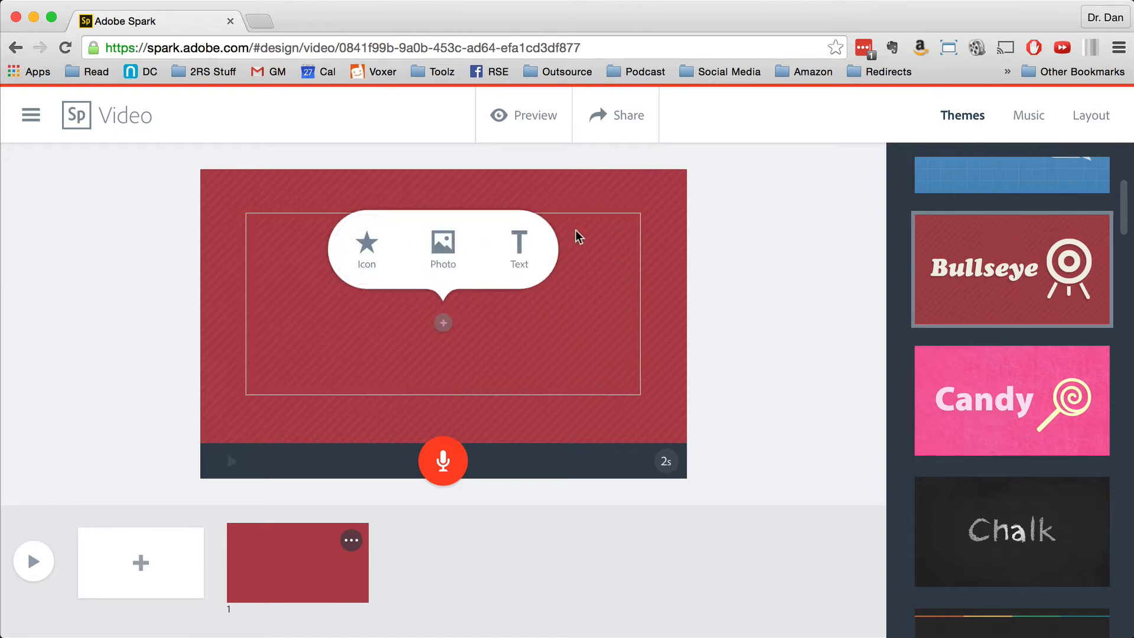
{"action": "left_click", "coordinate": [369, 245]}
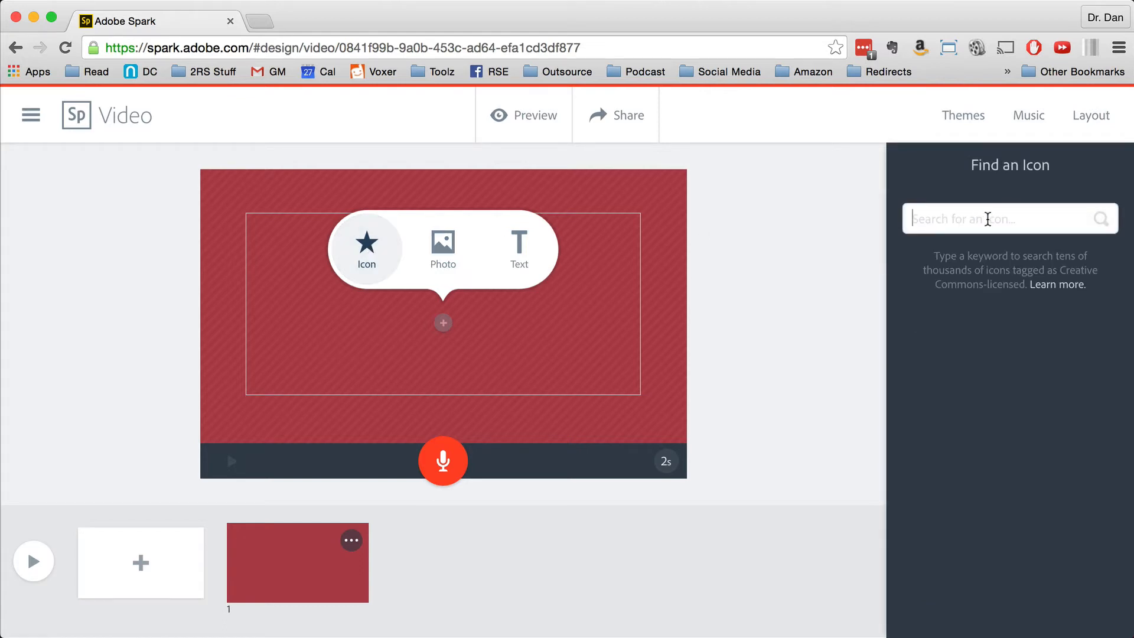
{"action": "type", "text": "man"}
{"action": "key", "text": "Return"}
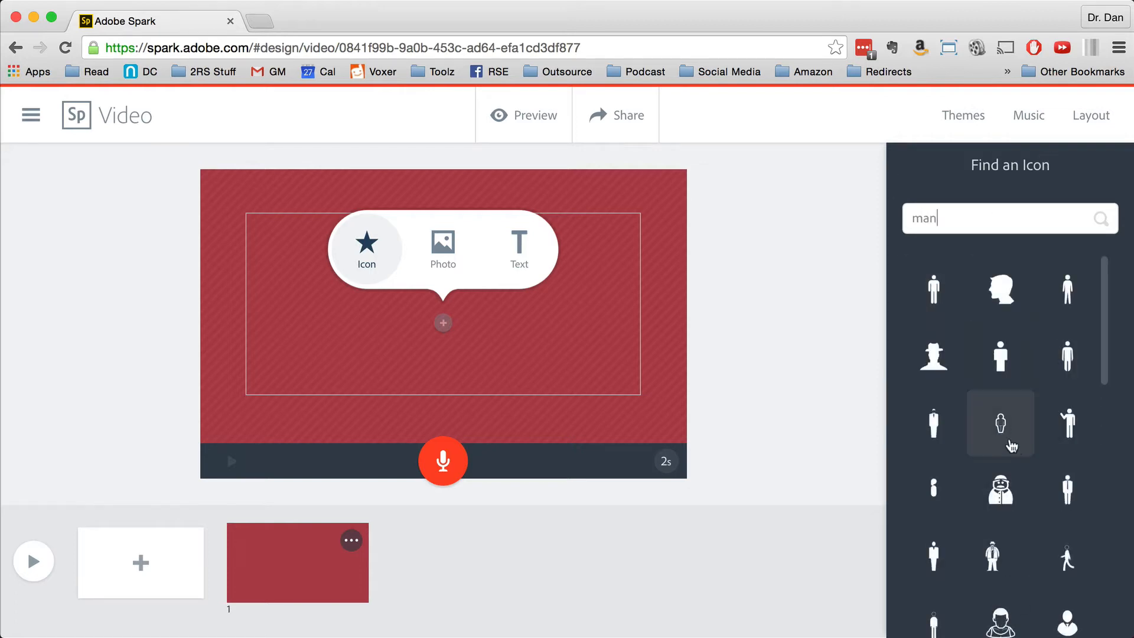
{"action": "scroll", "coordinate": [1010, 452], "scroll_direction": "down", "scroll_amount": 2}
{"action": "scroll", "coordinate": [1006, 440], "scroll_direction": "down", "scroll_amount": 1}
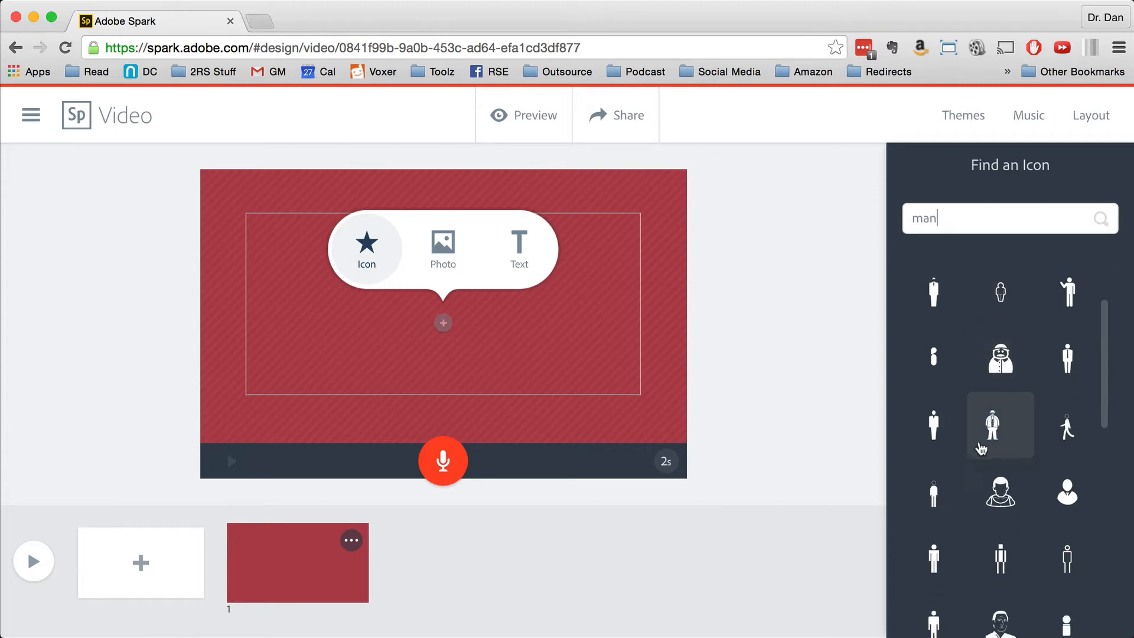
{"action": "scroll", "coordinate": [1007, 442], "scroll_direction": "down", "scroll_amount": 1}
{"action": "scroll", "coordinate": [1004, 466], "scroll_direction": "down", "scroll_amount": 2}
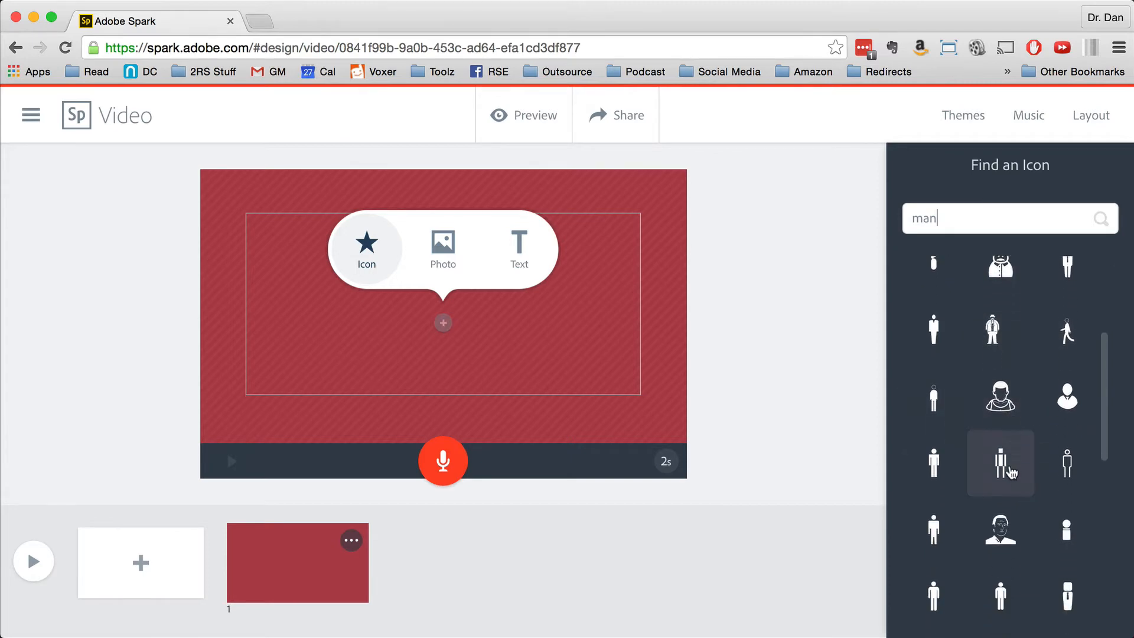
{"action": "left_click", "coordinate": [934, 511]}
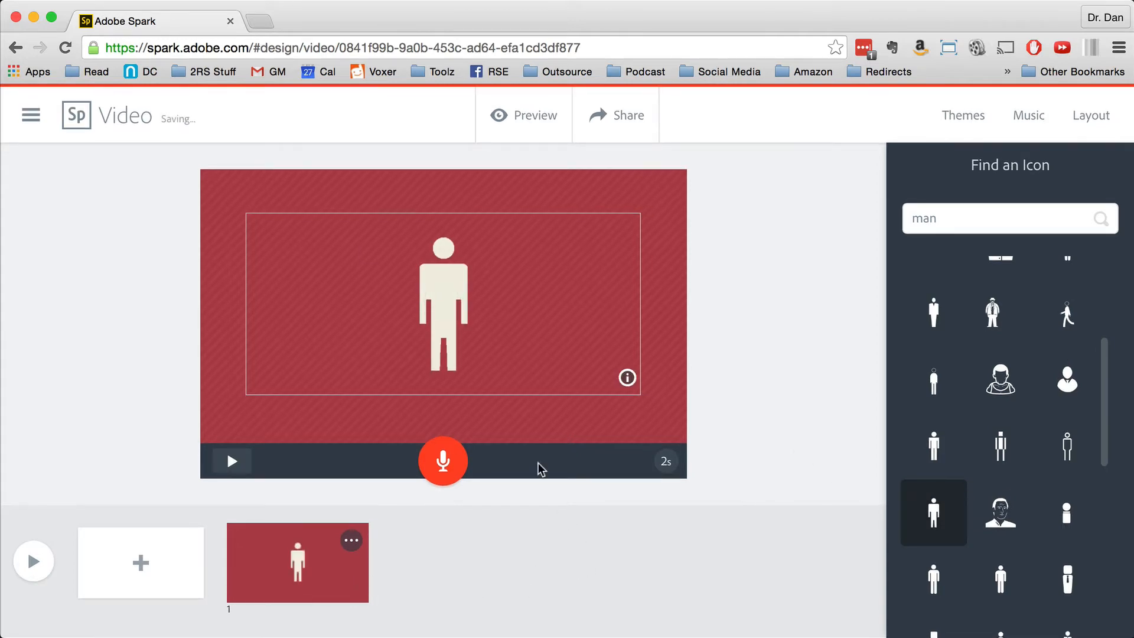
{"action": "left_click", "coordinate": [781, 280]}
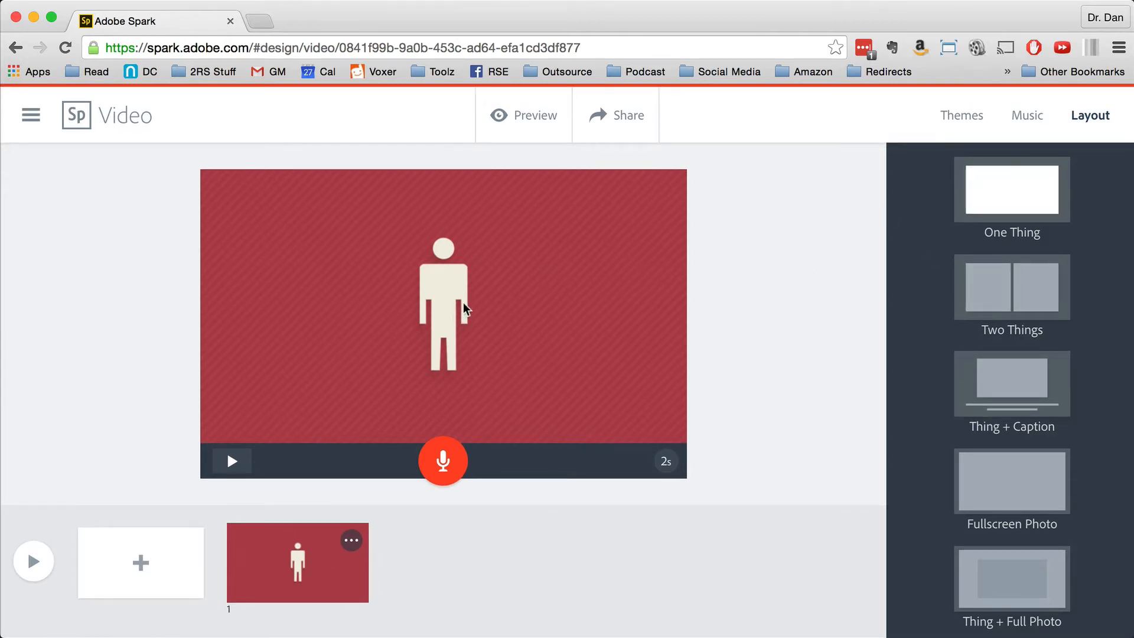
Try the Two Things layout, settle on Thing + Caption for the first slide, and enter the caption "This is a man".
{"action": "left_click", "coordinate": [1007, 293]}
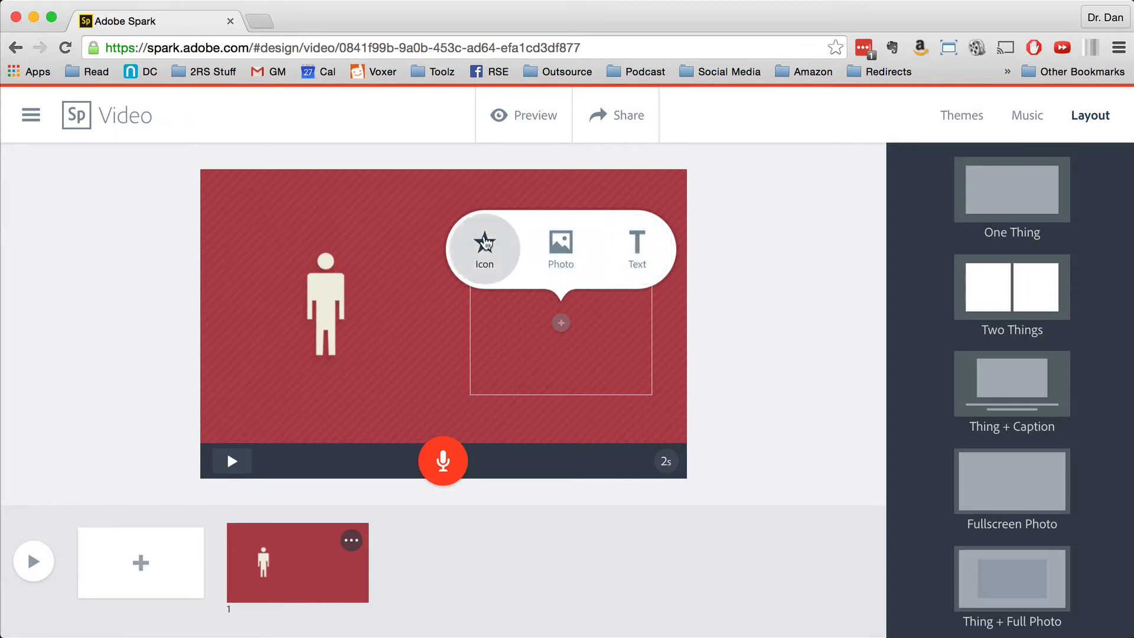
{"action": "left_click", "coordinate": [1014, 371]}
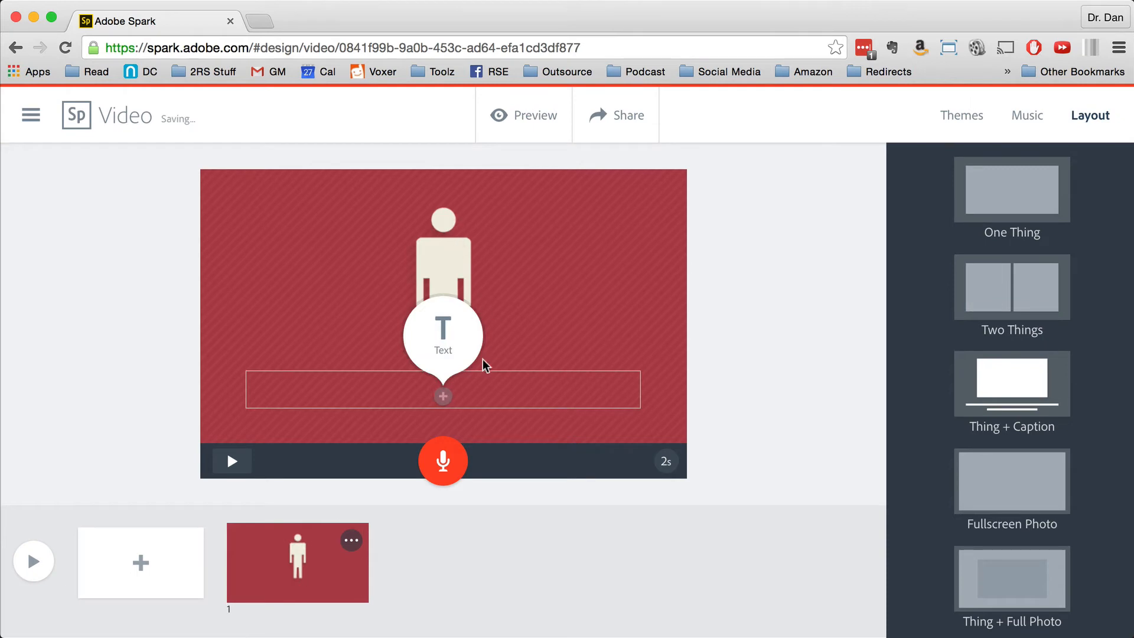
{"action": "left_click", "coordinate": [442, 331]}
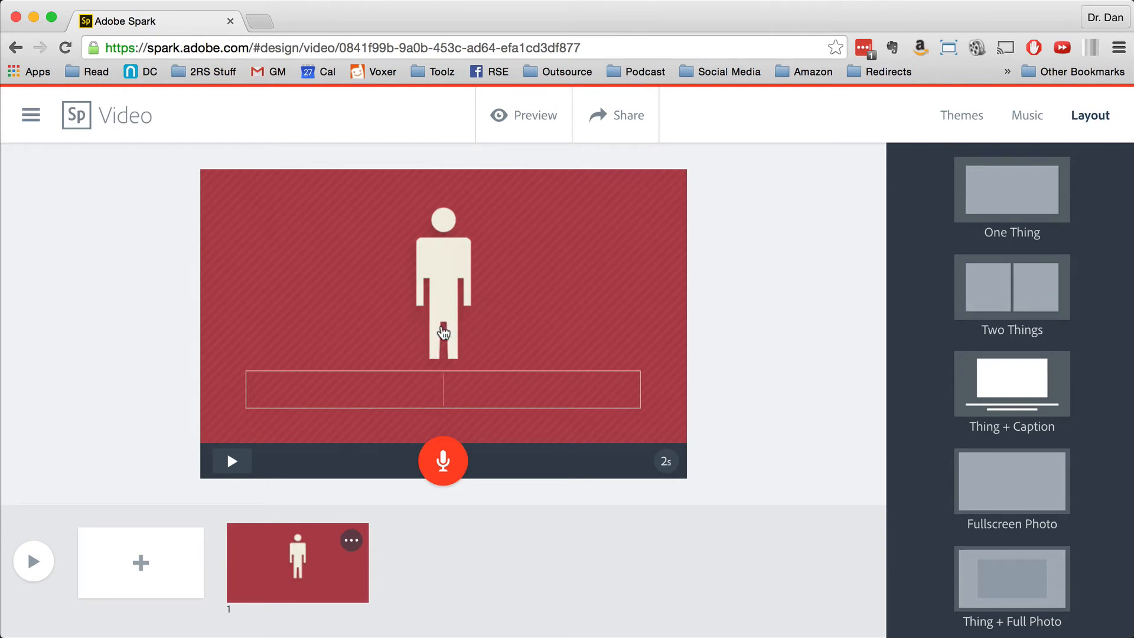
{"action": "type", "text": "This is a man"}
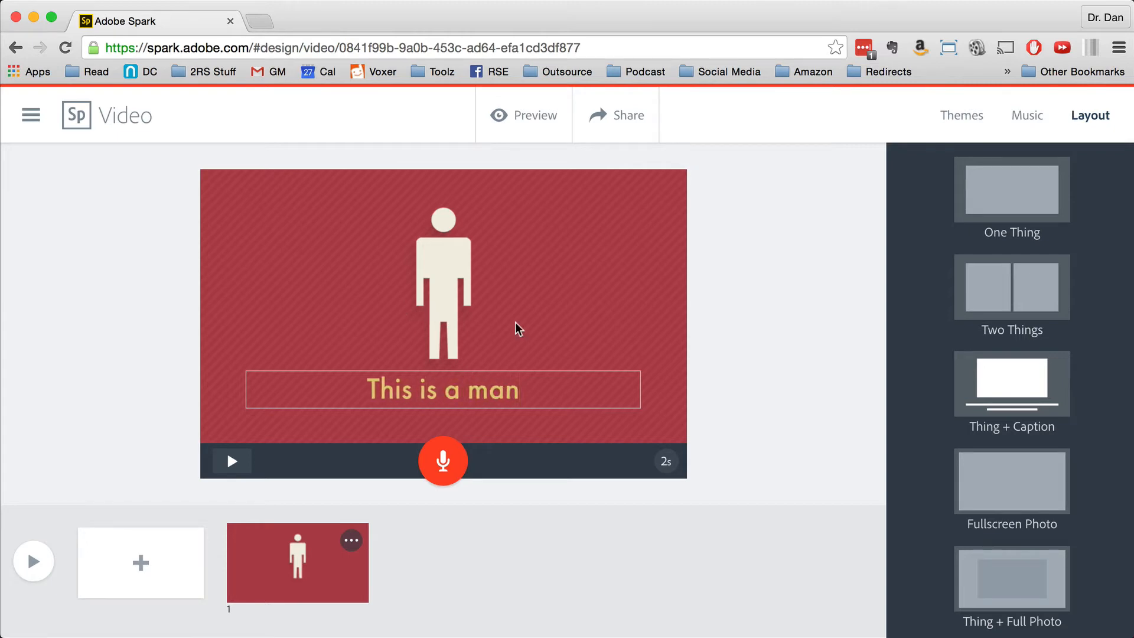
{"action": "left_click", "coordinate": [788, 377]}
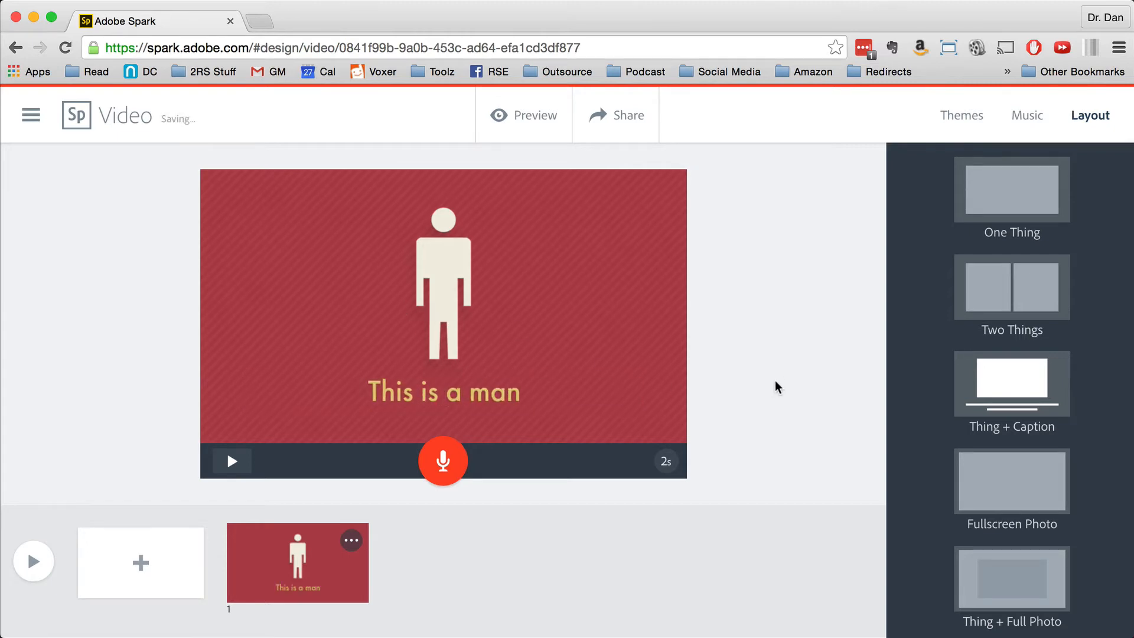
Add a second slide, search the icons for "woman", and place the icon of a standing woman in a dress.
{"action": "left_click", "coordinate": [140, 563]}
{"action": "left_click", "coordinate": [367, 228]}
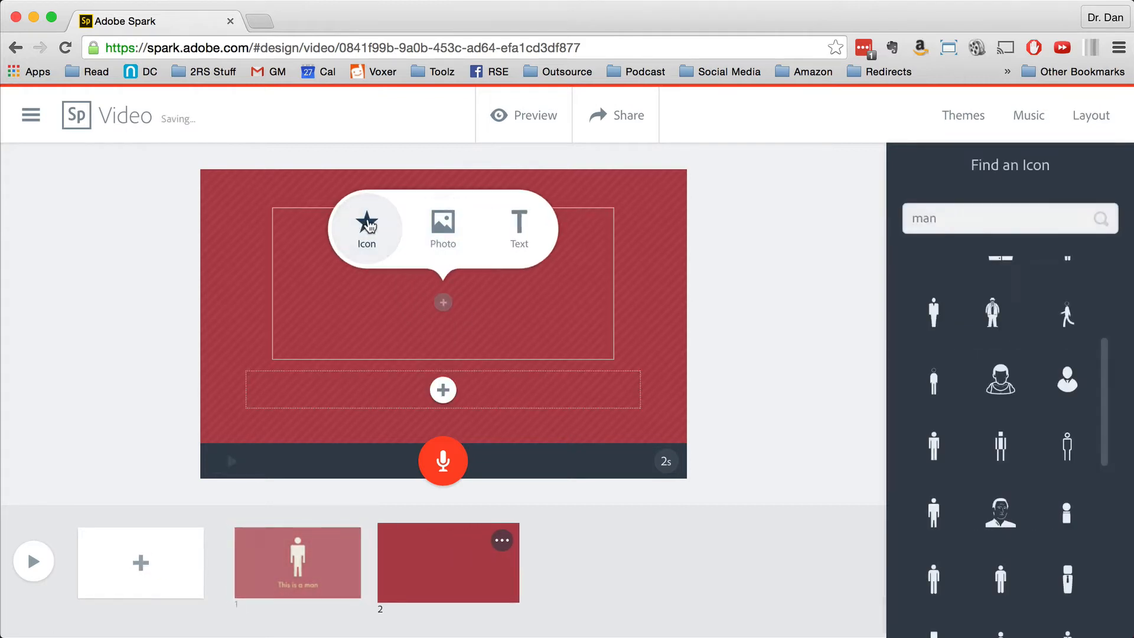
{"action": "double_click", "coordinate": [965, 218]}
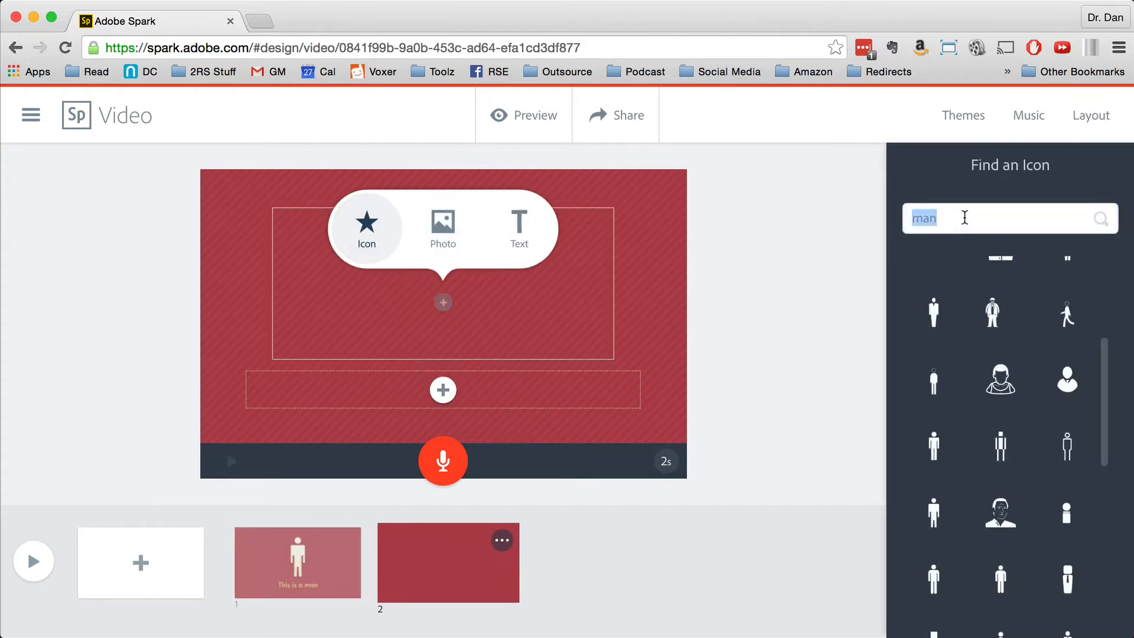
{"action": "type", "text": "woman"}
{"action": "key", "text": "Return"}
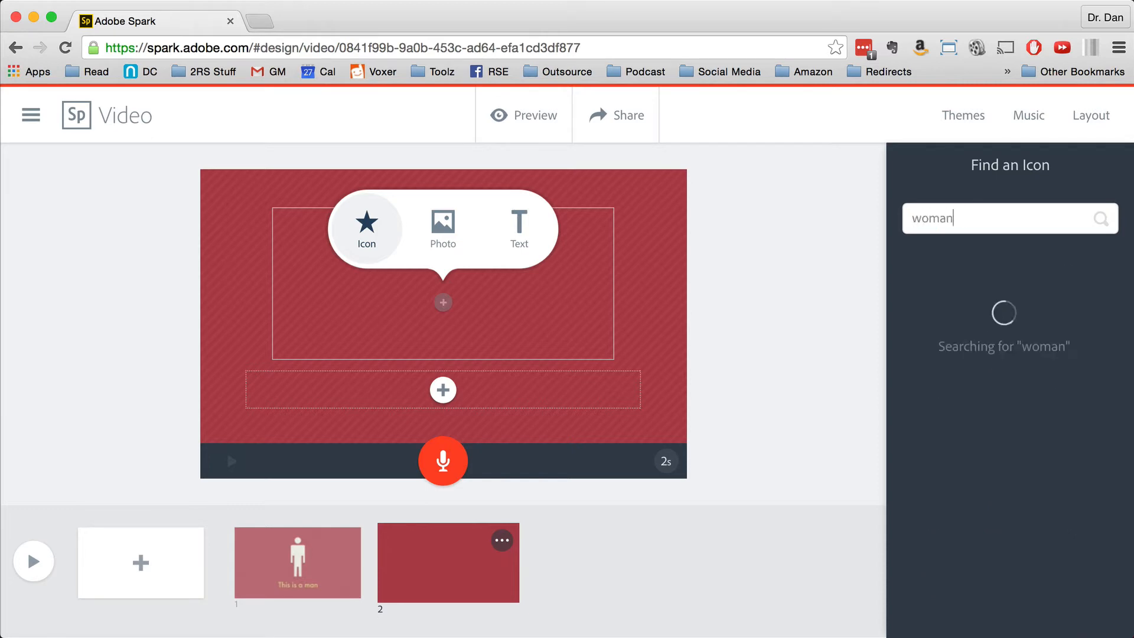
{"action": "scroll", "coordinate": [998, 352], "scroll_direction": "down", "scroll_amount": 3}
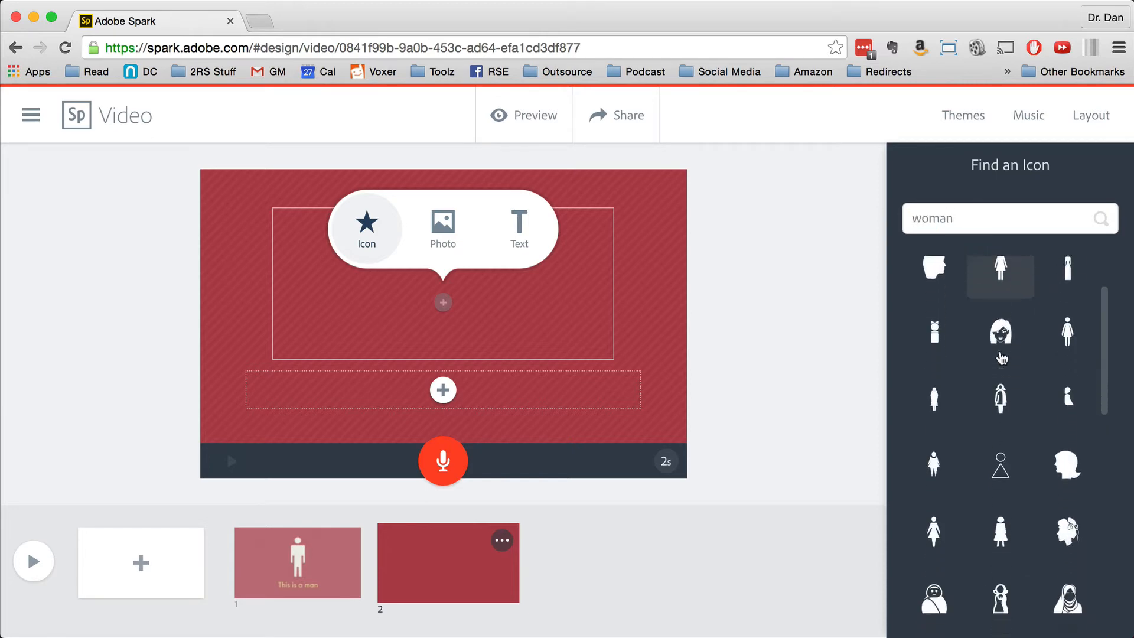
{"action": "scroll", "coordinate": [1005, 384], "scroll_direction": "down", "scroll_amount": 1}
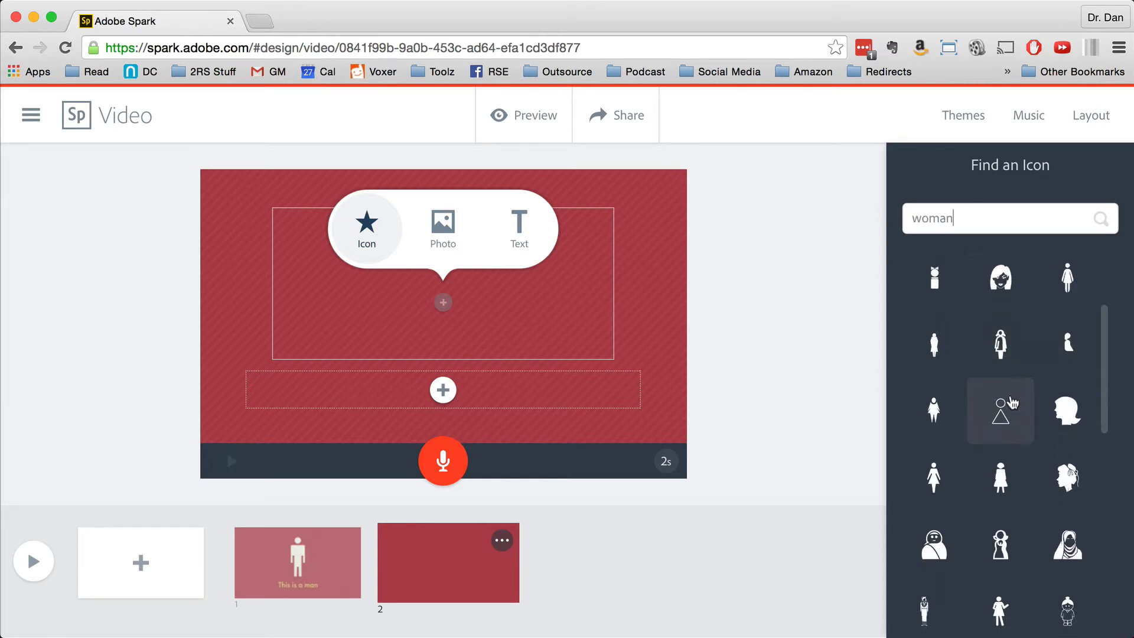
{"action": "left_click", "coordinate": [933, 478]}
Caption the second slide "This is a Woman".
{"action": "left_click", "coordinate": [442, 388]}
{"action": "type", "text": "This"}
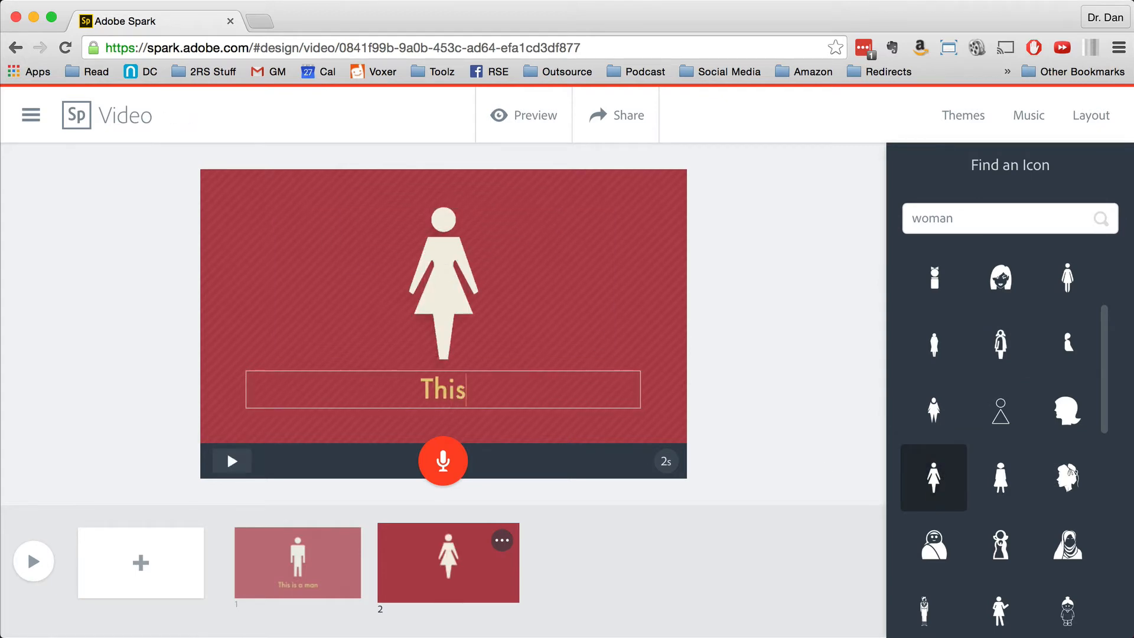
{"action": "type", "text": " is a Woman"}
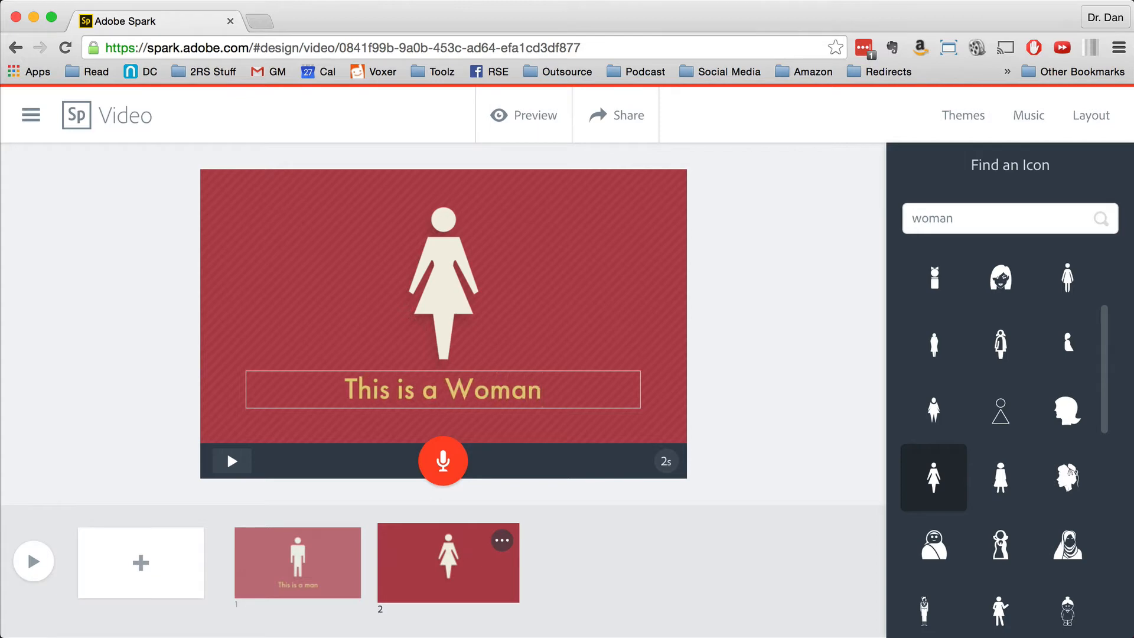
{"action": "left_click", "coordinate": [810, 388]}
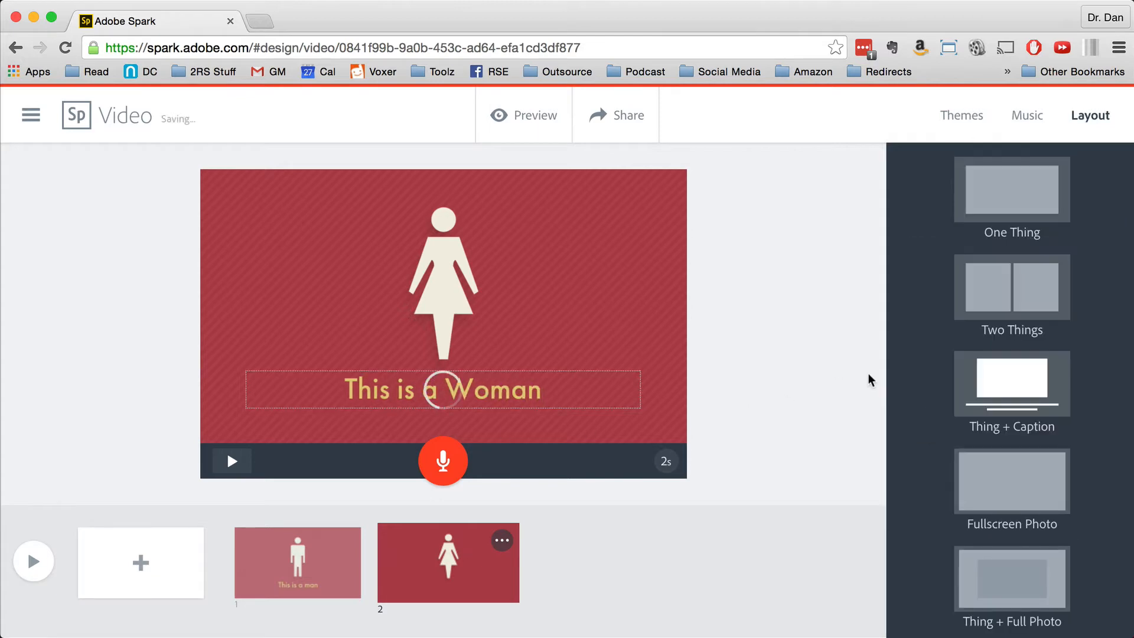
Add a blank slide at the end of the video and duplicate the "This is a Woman" slide.
{"action": "left_click", "coordinate": [141, 564]}
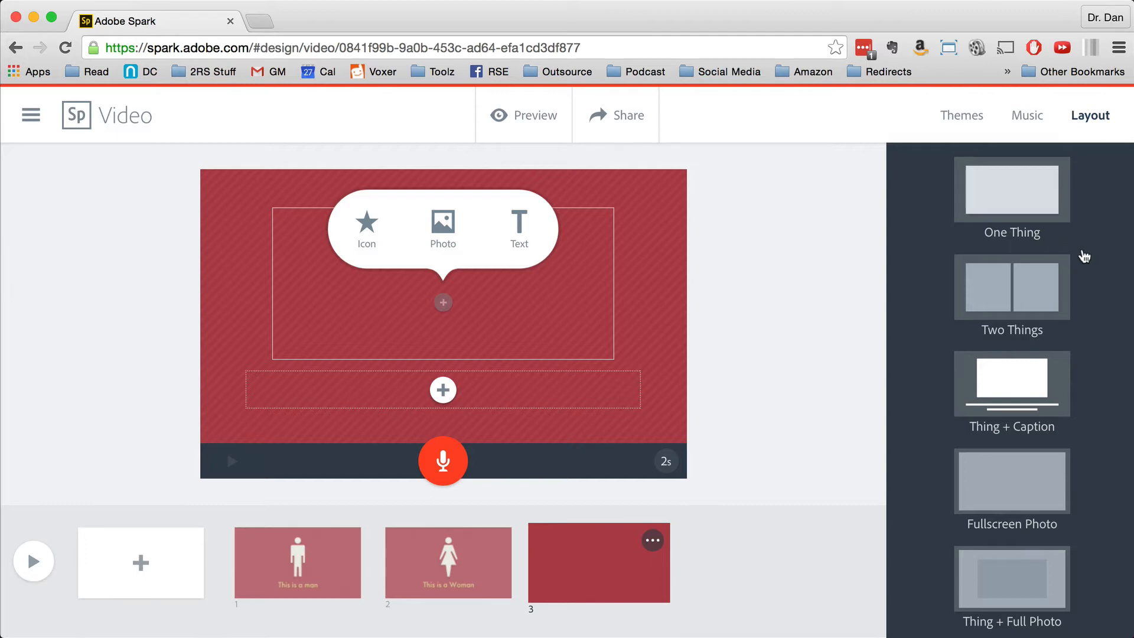
{"action": "left_click", "coordinate": [720, 530]}
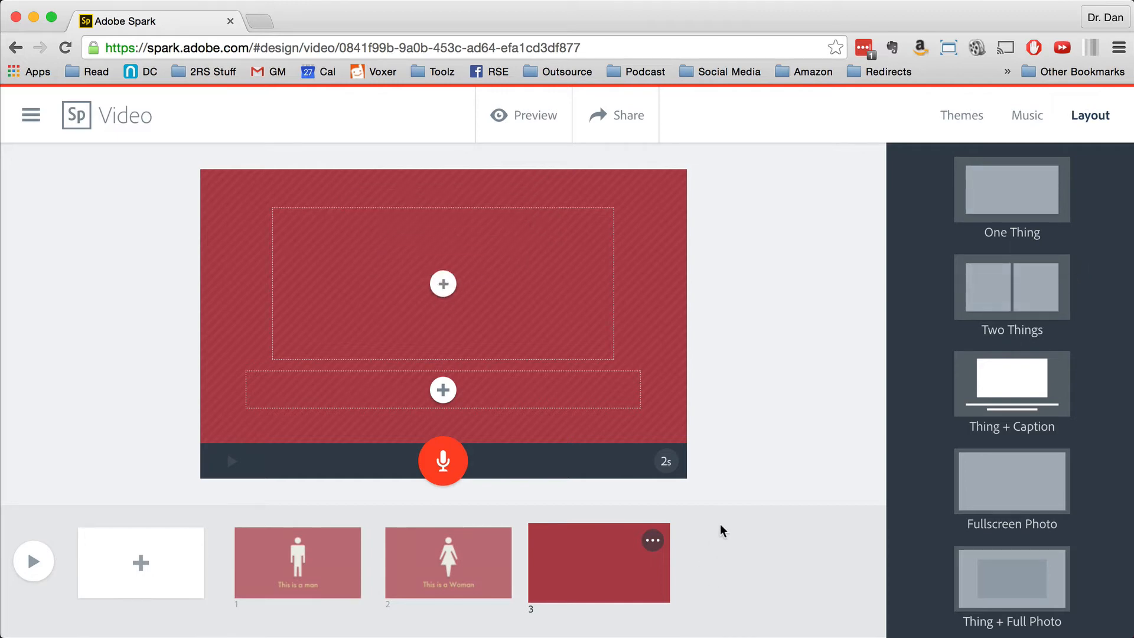
{"action": "left_click", "coordinate": [491, 560]}
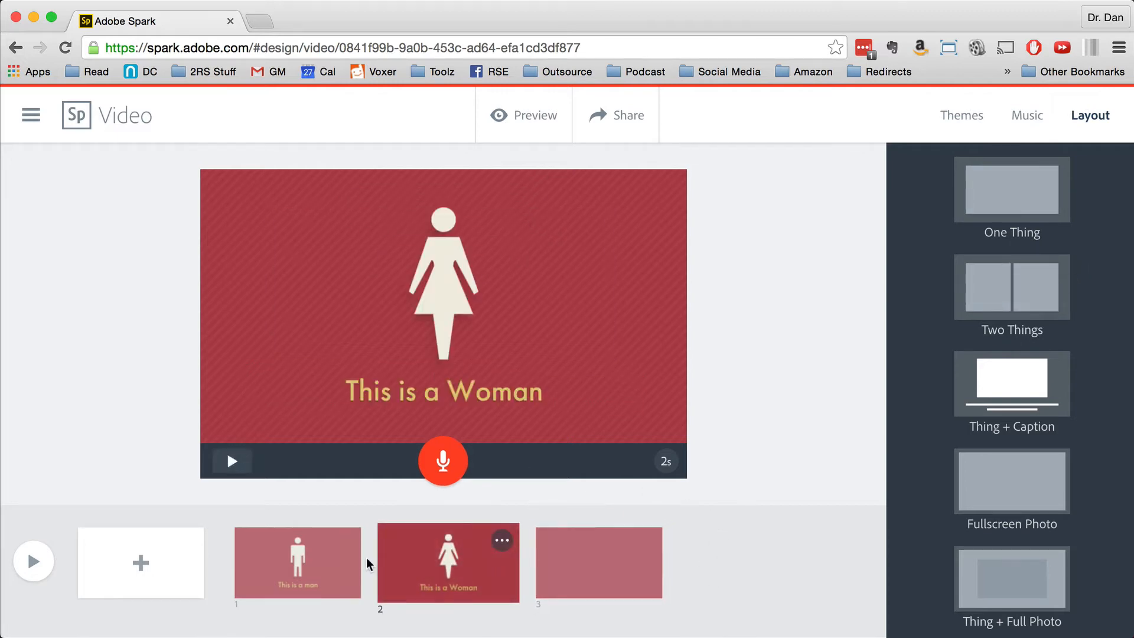
{"action": "left_click", "coordinate": [495, 540]}
{"action": "left_click", "coordinate": [447, 460]}
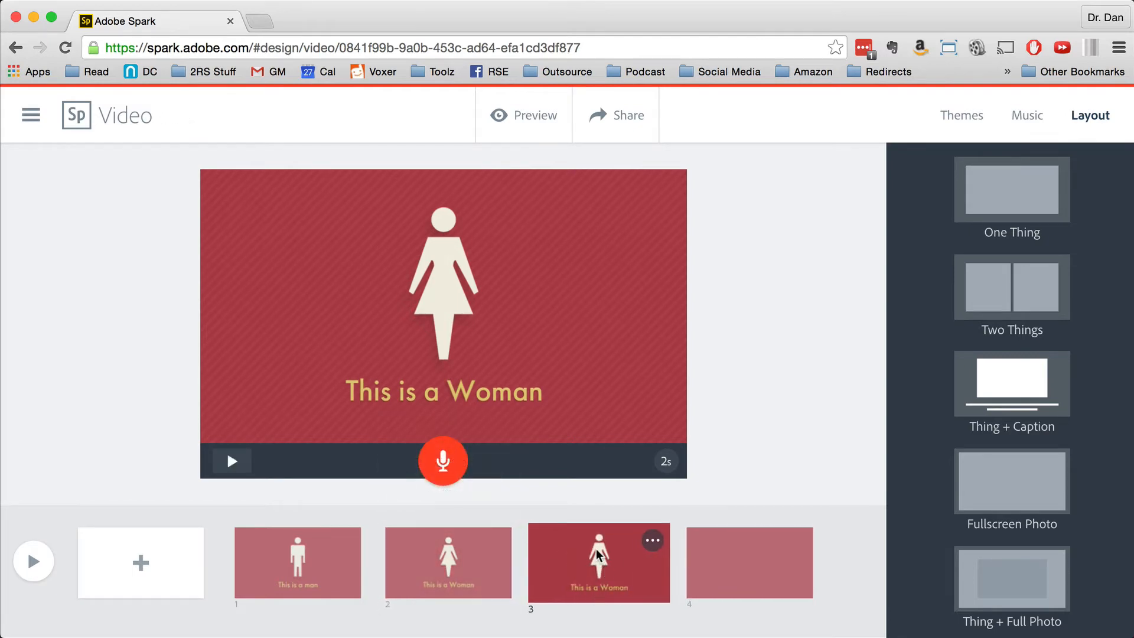
Change the duplicate slide's caption to "This is a Woman again" and apply the Two Things layout to it.
{"action": "left_click", "coordinate": [434, 301]}
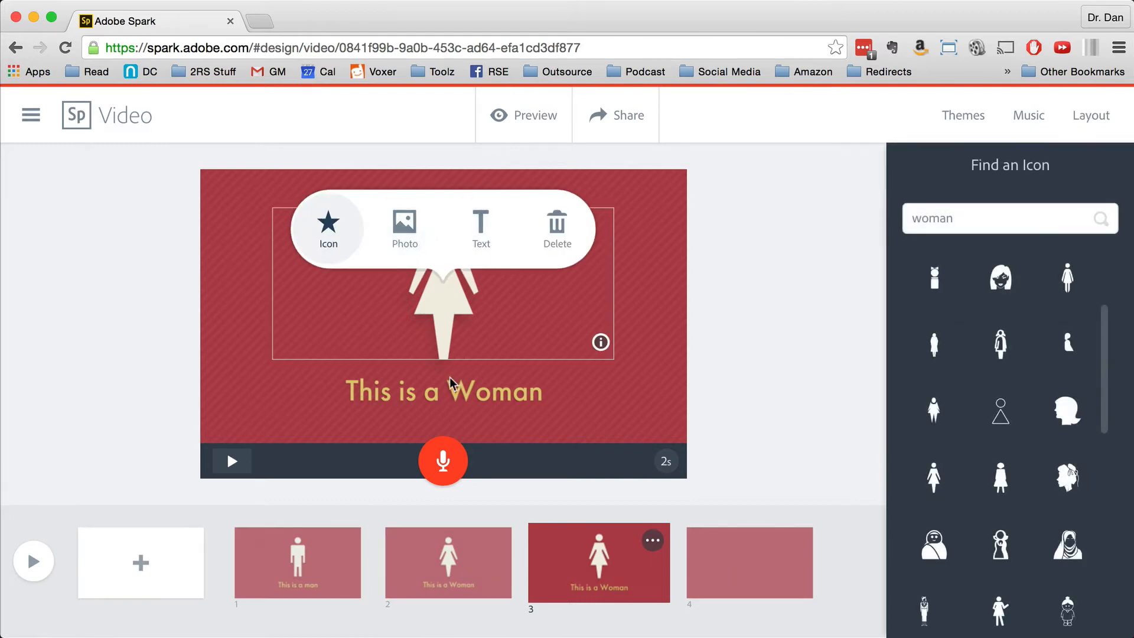
{"action": "left_click", "coordinate": [448, 395]}
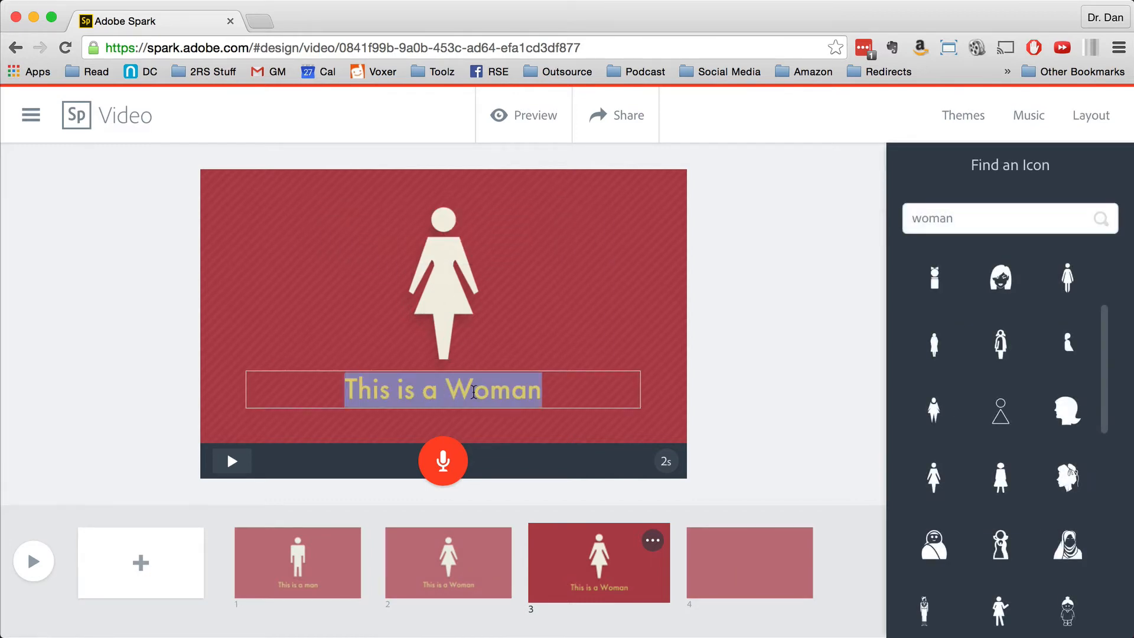
{"action": "left_click", "coordinate": [453, 390]}
{"action": "type", "text": "again"}
{"action": "left_click", "coordinate": [819, 381]}
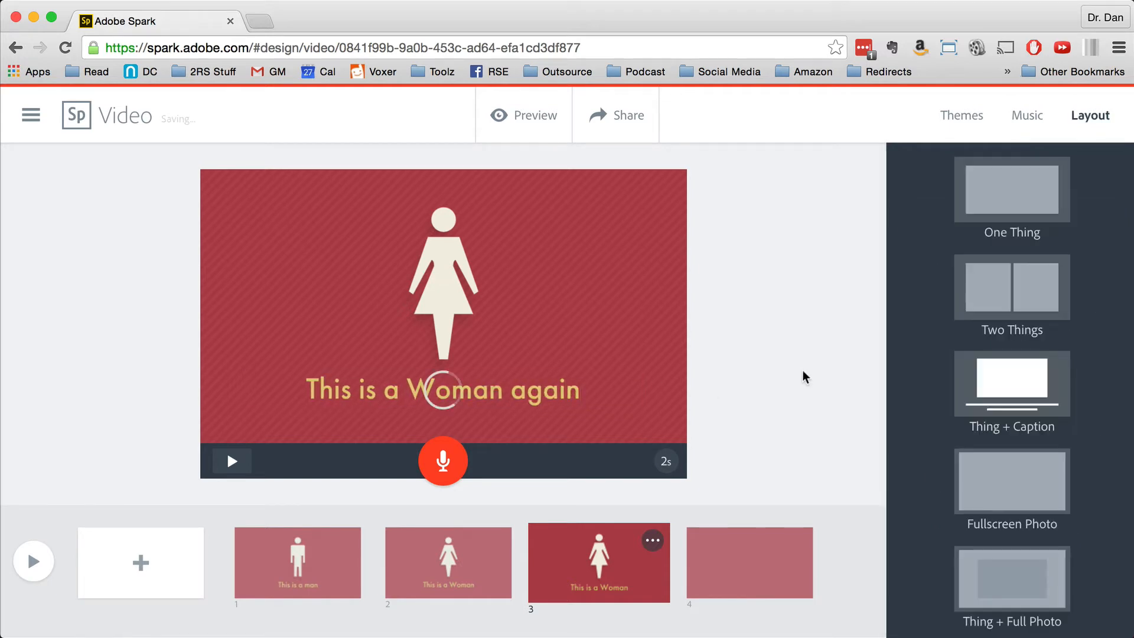
{"action": "left_click", "coordinate": [1004, 295]}
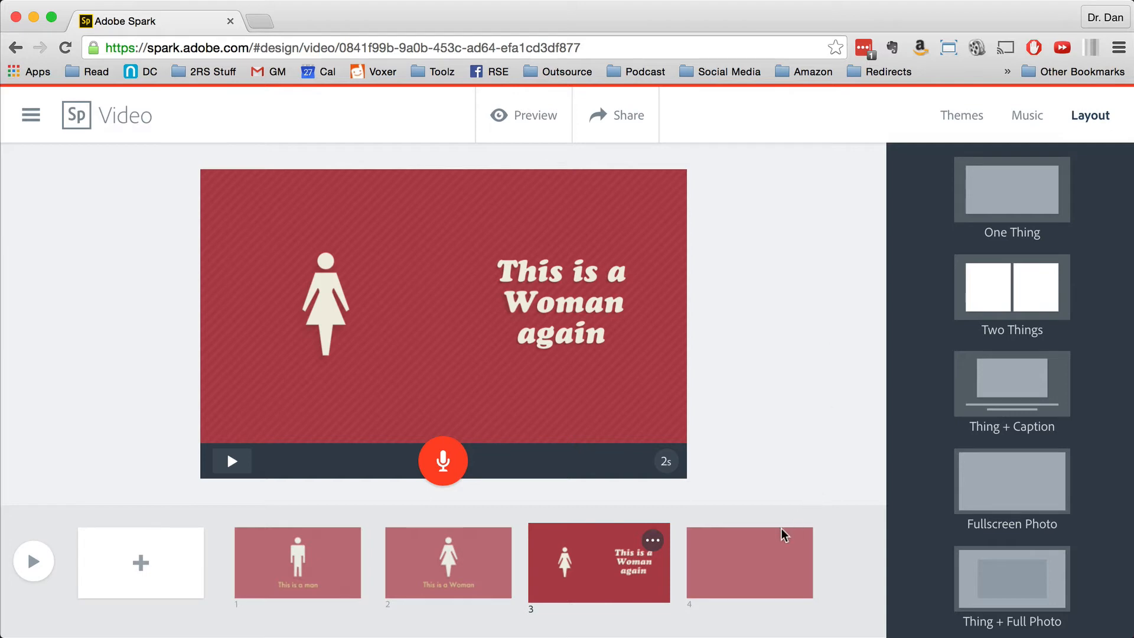
Apply the One Thing layout to the blank last slide and add the text "CTA".
{"action": "left_click", "coordinate": [781, 569]}
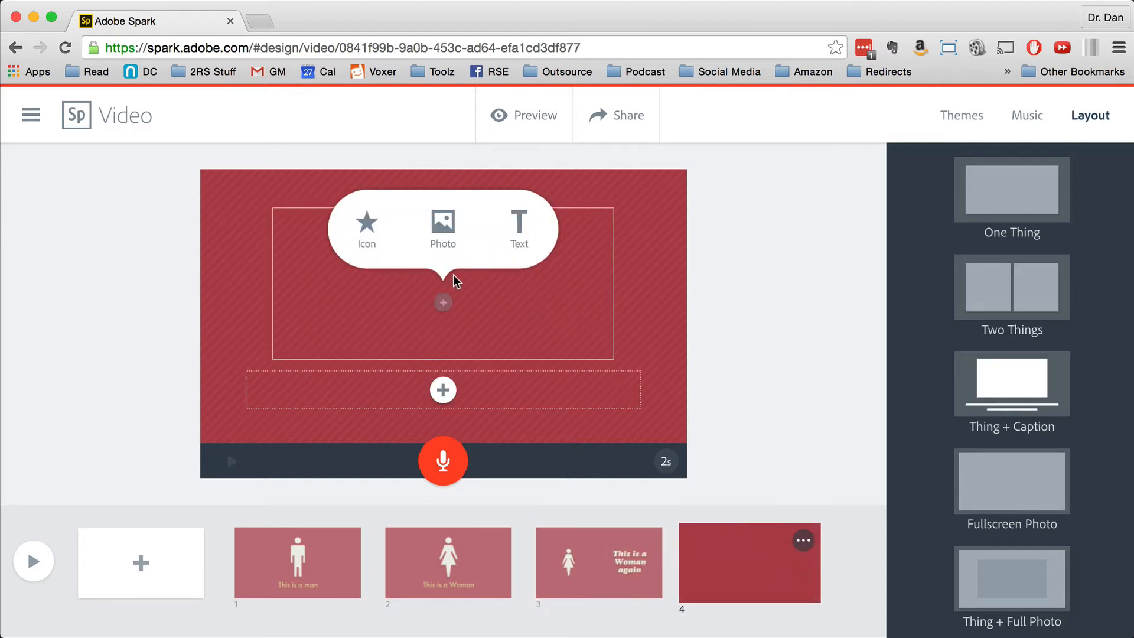
{"action": "left_click", "coordinate": [1017, 195]}
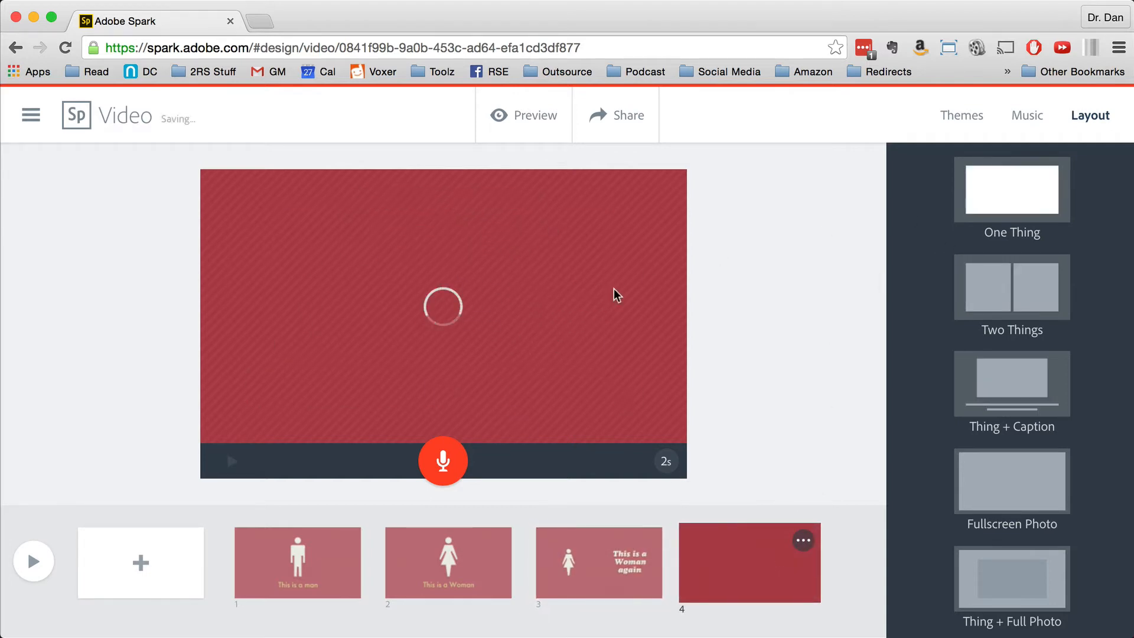
{"action": "left_click", "coordinate": [519, 248]}
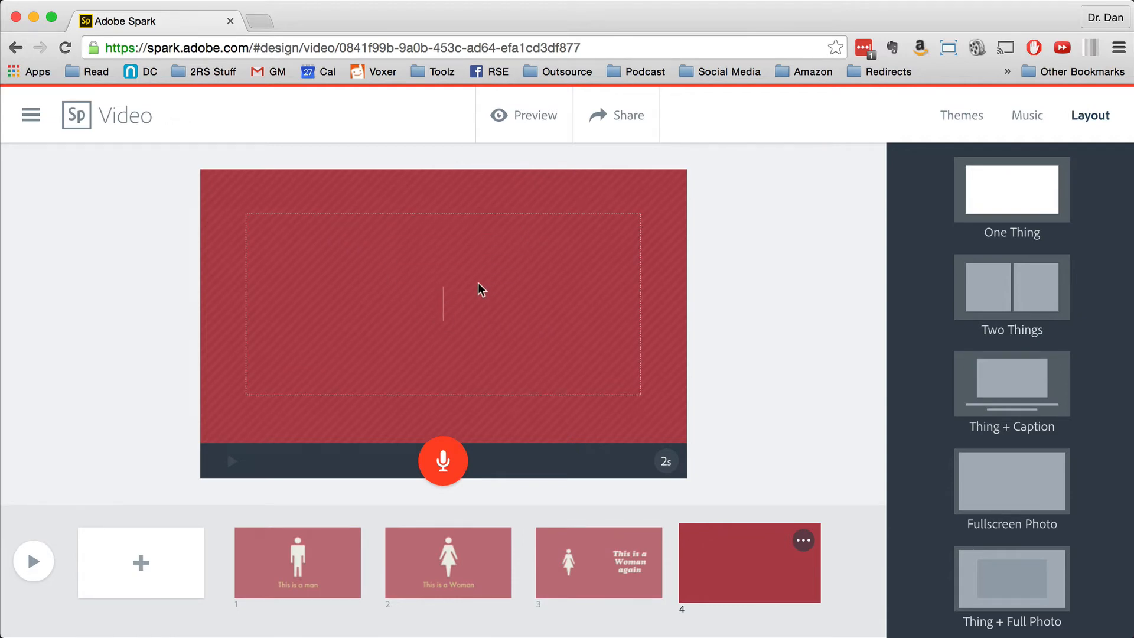
{"action": "type", "text": "CTA"}
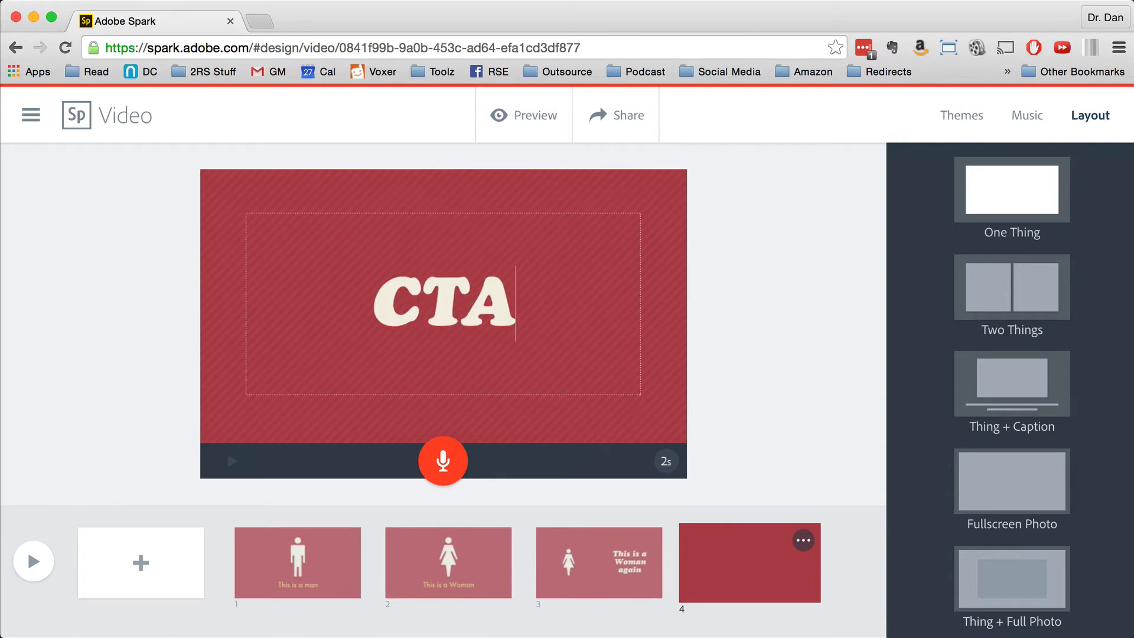
{"action": "left_click", "coordinate": [785, 302]}
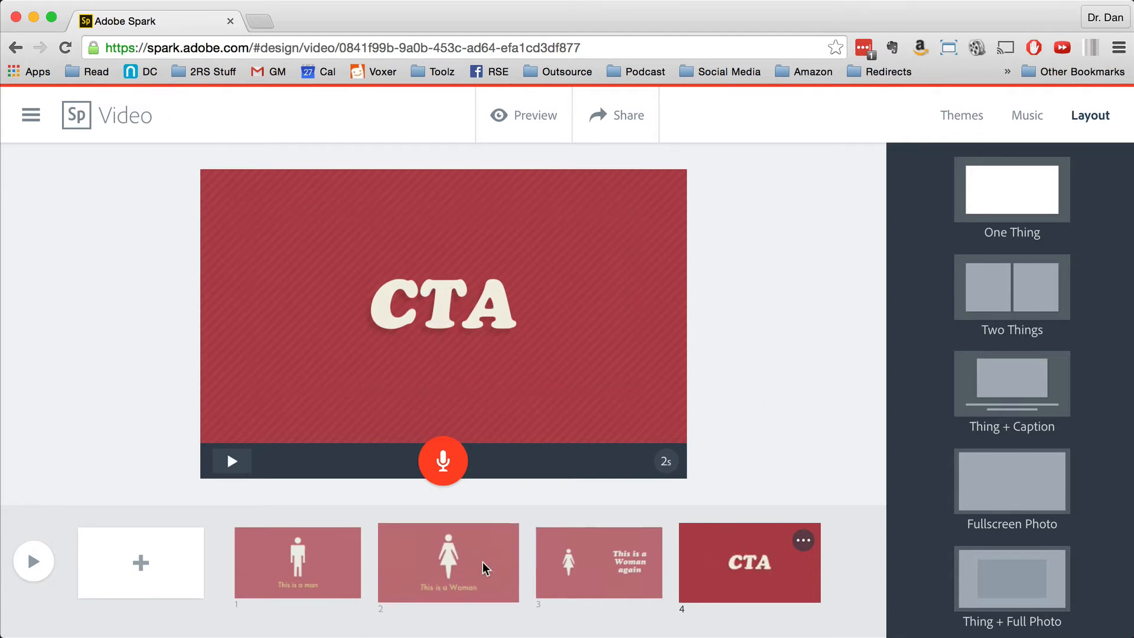
Look over the background music options and record a voice narration on the "This is a man" slide.
{"action": "left_click", "coordinate": [334, 564]}
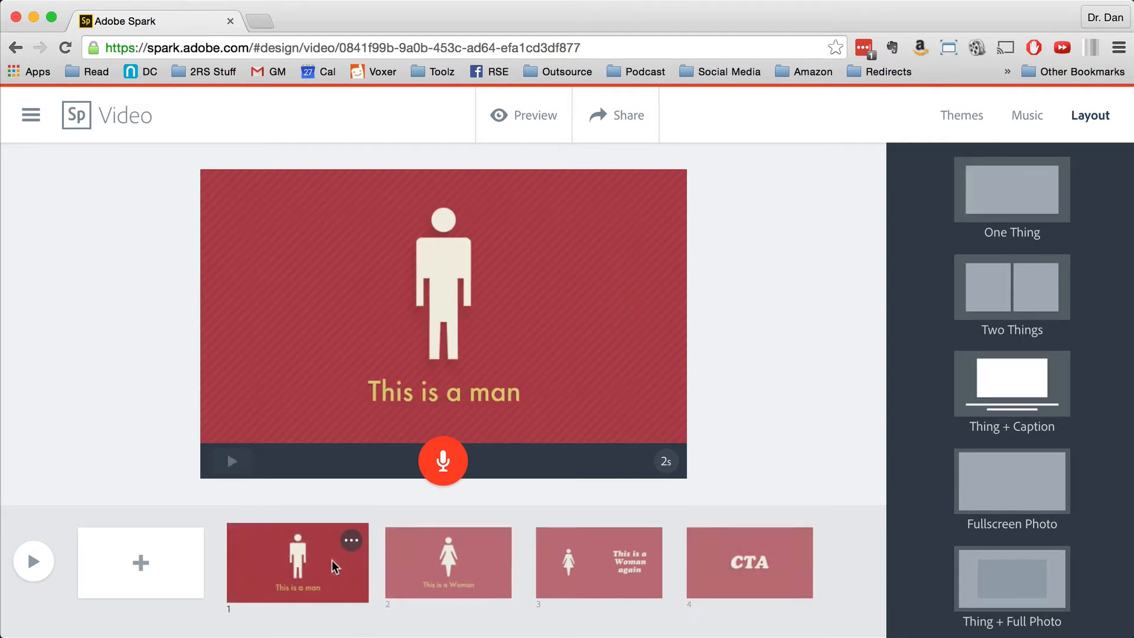
{"action": "left_click", "coordinate": [1029, 113]}
{"action": "mouse_move", "coordinate": [929, 265]}
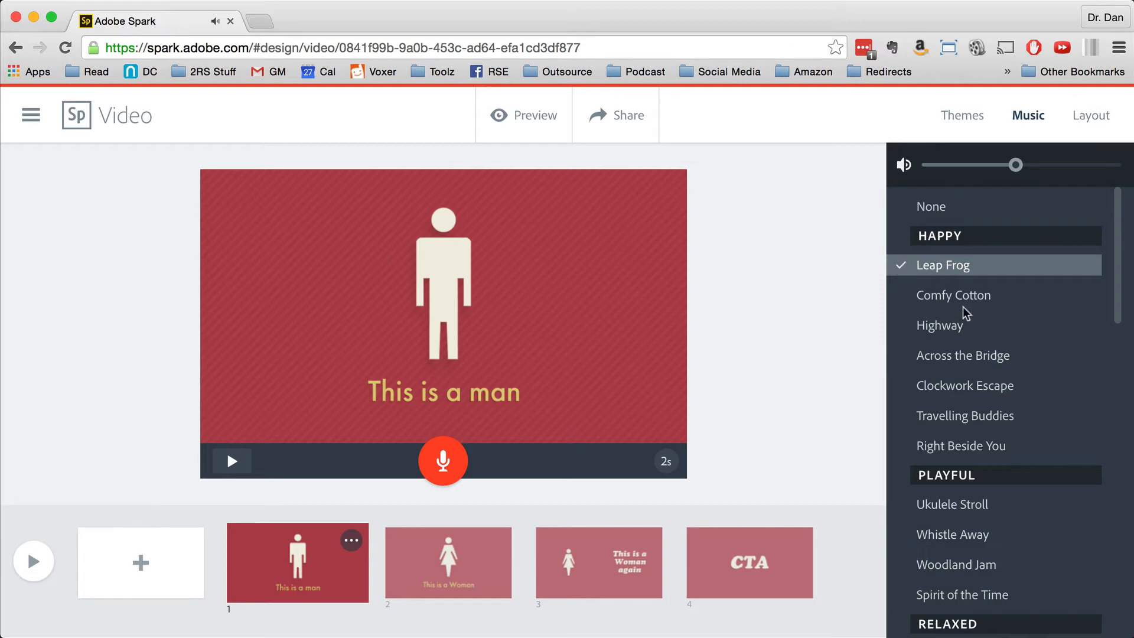
{"action": "mouse_move", "coordinate": [910, 300]}
{"action": "left_click", "coordinate": [449, 462]}
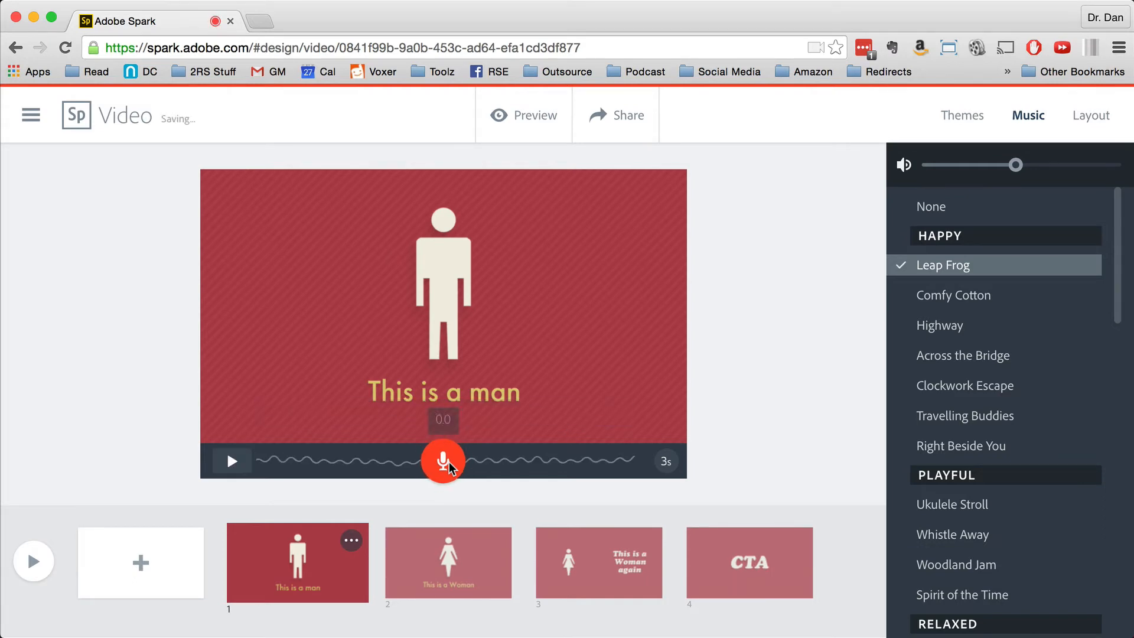
Record a voice narration on each of the two woman slides and on the CTA slide.
{"action": "left_click", "coordinate": [470, 540]}
{"action": "left_click_drag", "start_coordinate": [438, 468], "coordinate": [447, 463]}
{"action": "left_click", "coordinate": [627, 572]}
{"action": "left_click", "coordinate": [697, 549]}
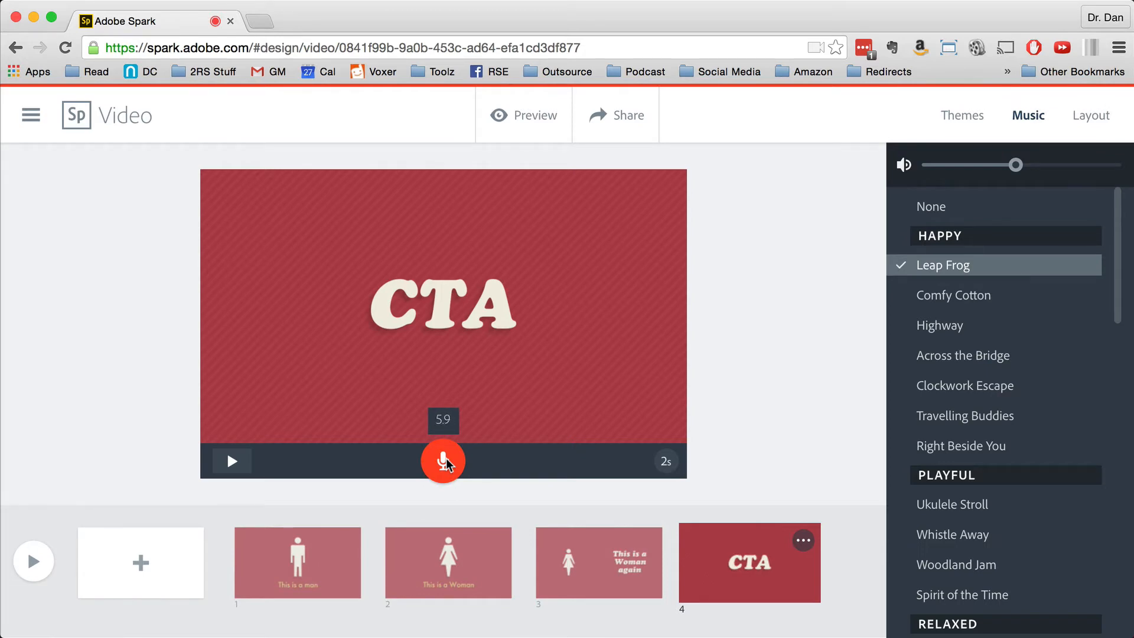
{"action": "left_click_drag", "start_coordinate": [447, 464], "coordinate": [447, 463]}
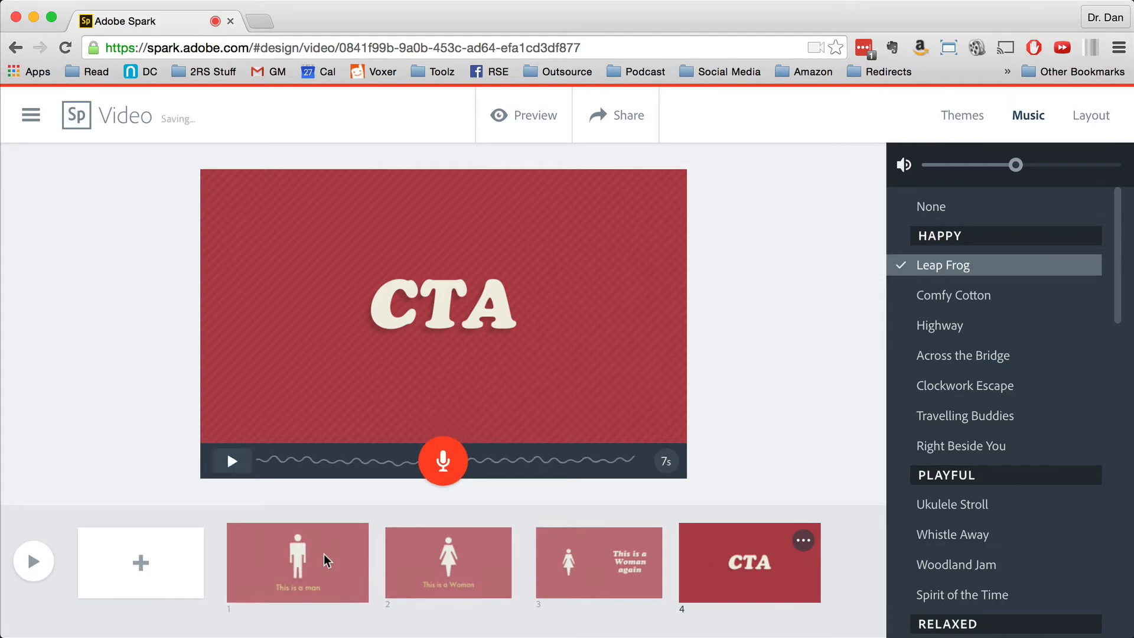
Play the whole video in the preview starting from the first slide, pause it near the end and return to editing.
{"action": "left_click", "coordinate": [323, 554]}
{"action": "left_click", "coordinate": [27, 566]}
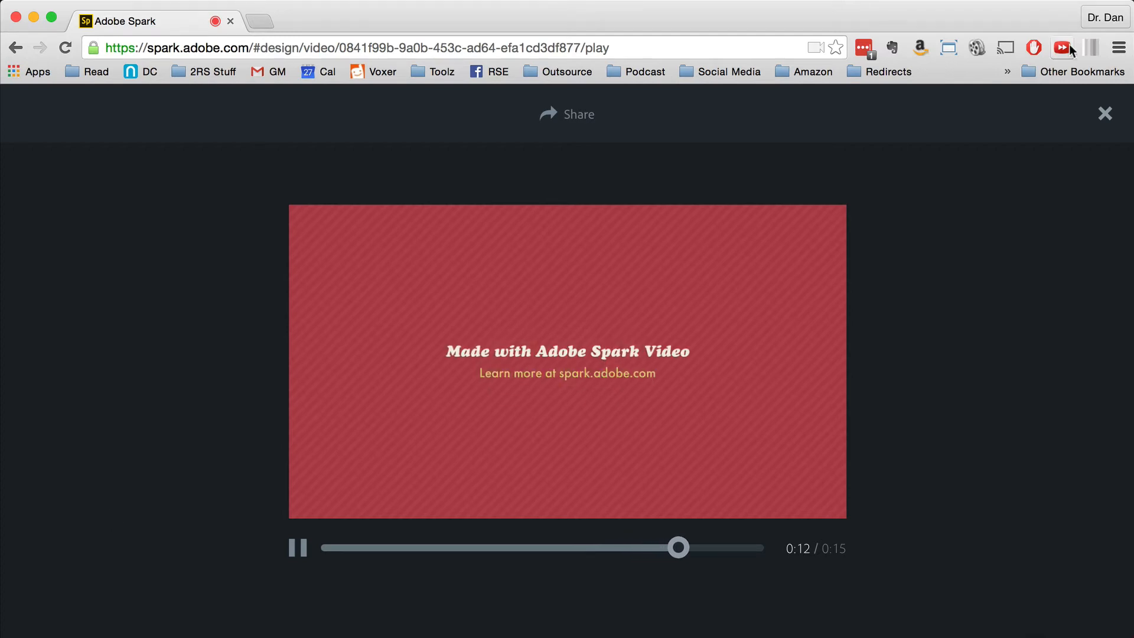
{"action": "left_click", "coordinate": [304, 549]}
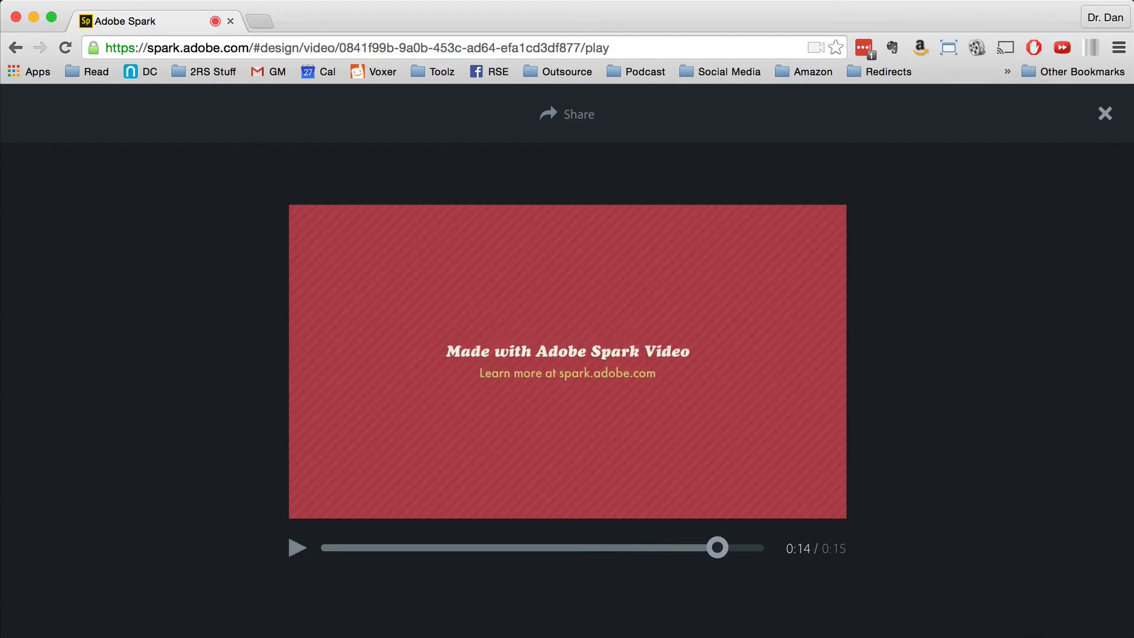
{"action": "left_click", "coordinate": [1105, 114]}
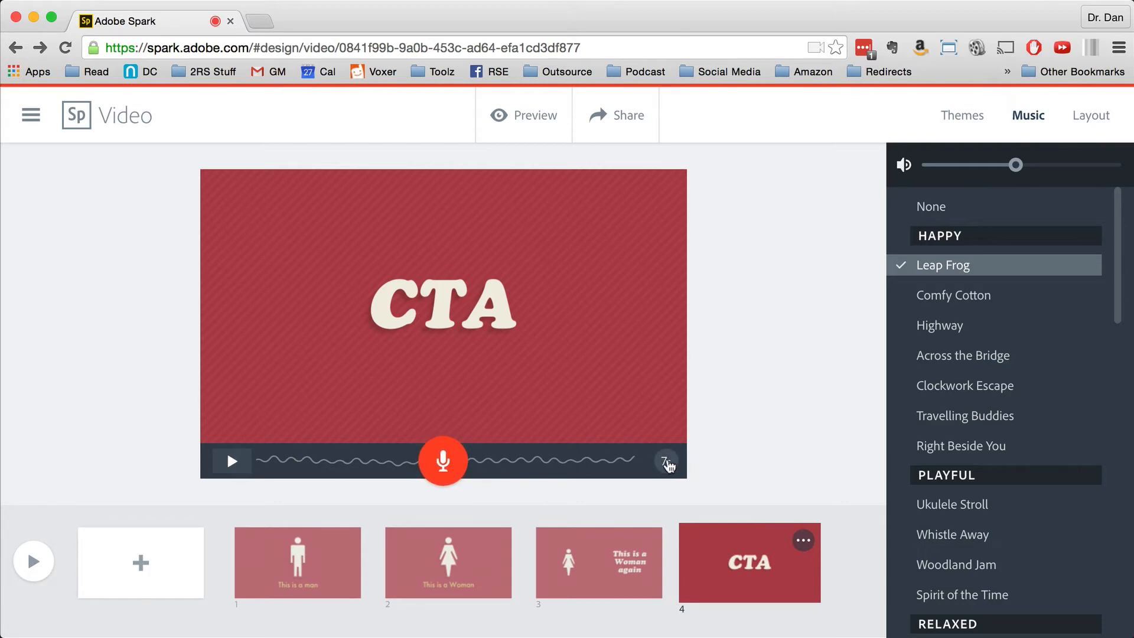
Remove the narration from the CTA slide and set the slide's duration to 10 seconds.
{"action": "mouse_move", "coordinate": [667, 462]}
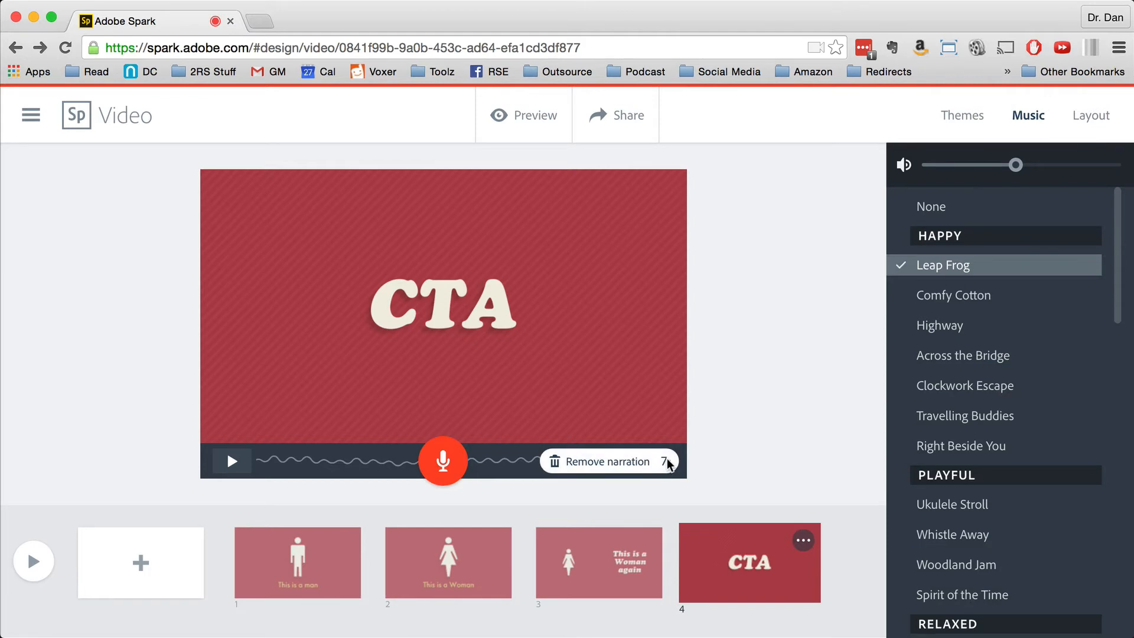
{"action": "left_click", "coordinate": [625, 462]}
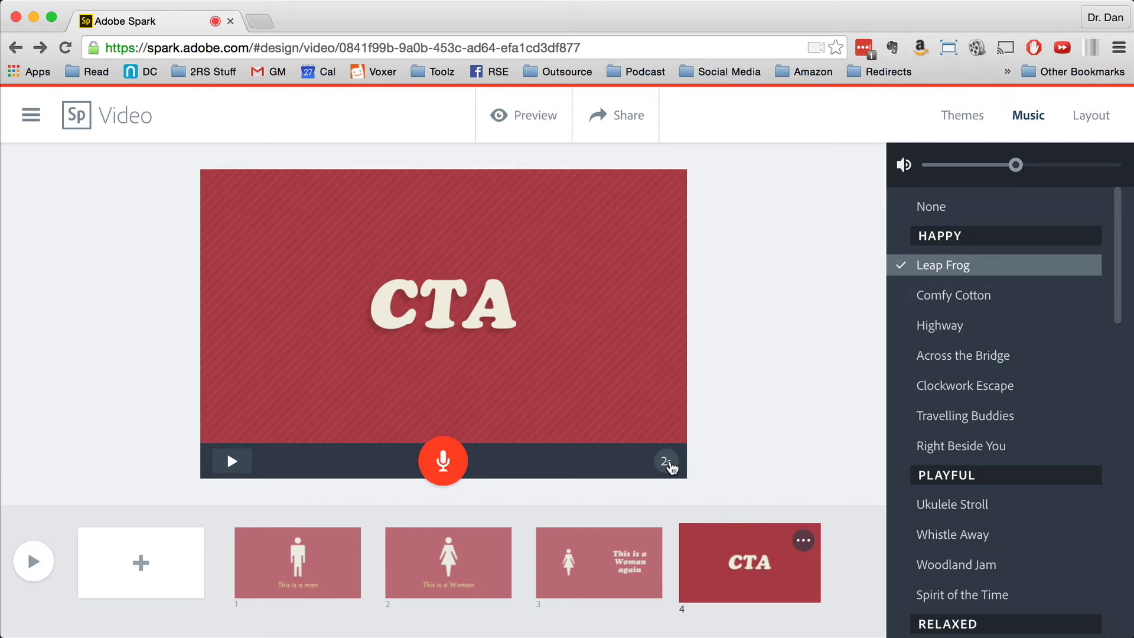
{"action": "left_click", "coordinate": [232, 471]}
{"action": "left_click", "coordinate": [666, 464]}
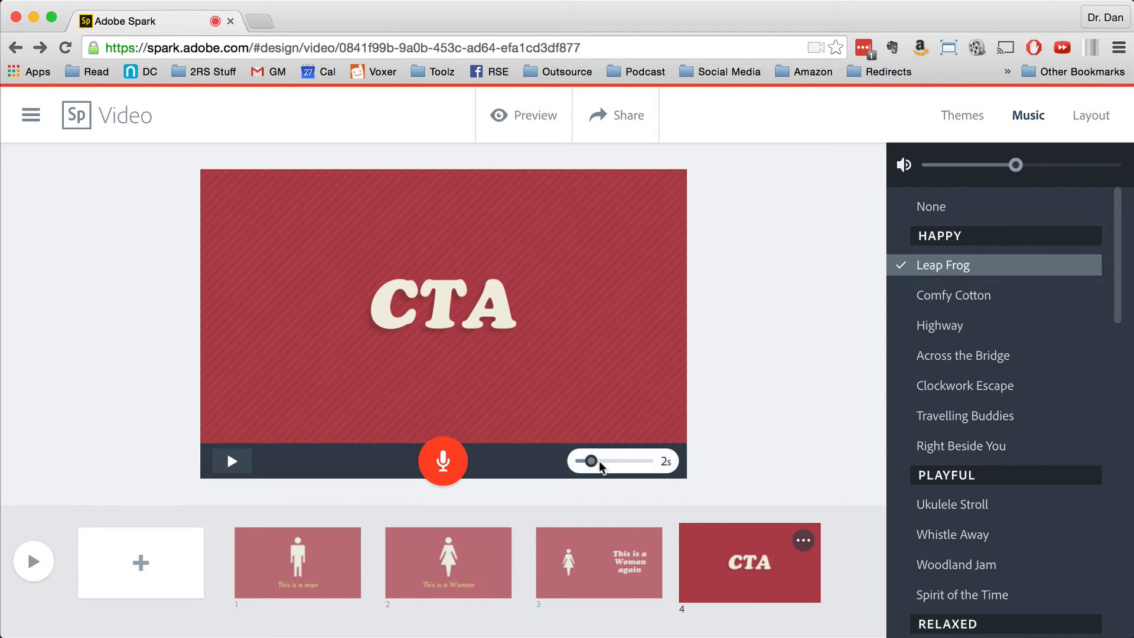
{"action": "left_click", "coordinate": [722, 461]}
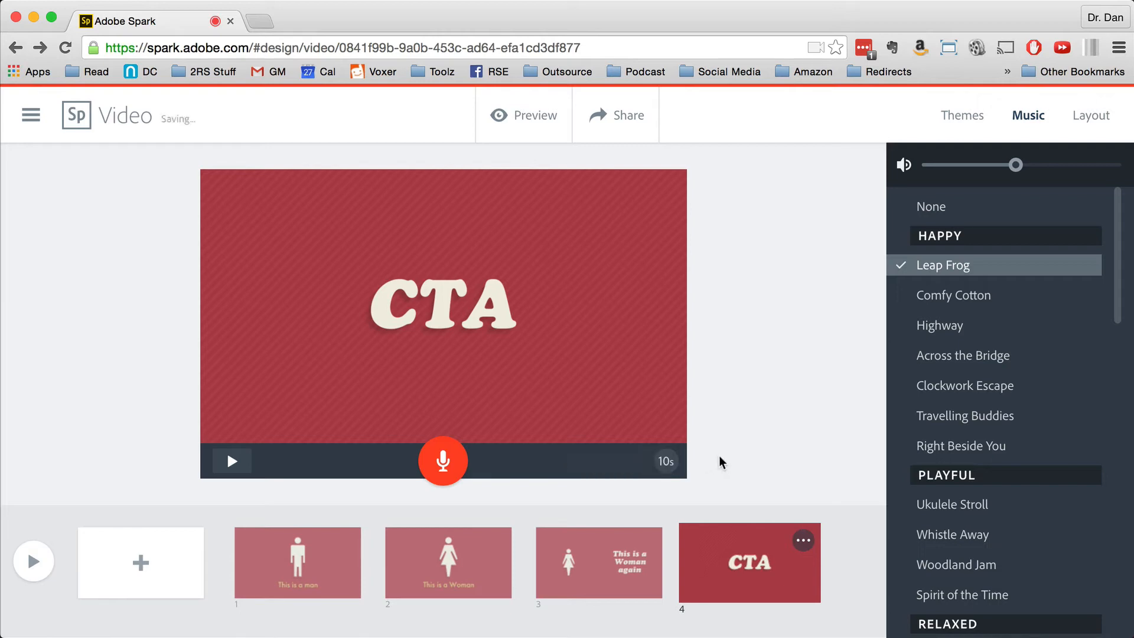
Record a new voice narration of about 5 seconds on the CTA slide.
{"action": "left_click", "coordinate": [453, 467]}
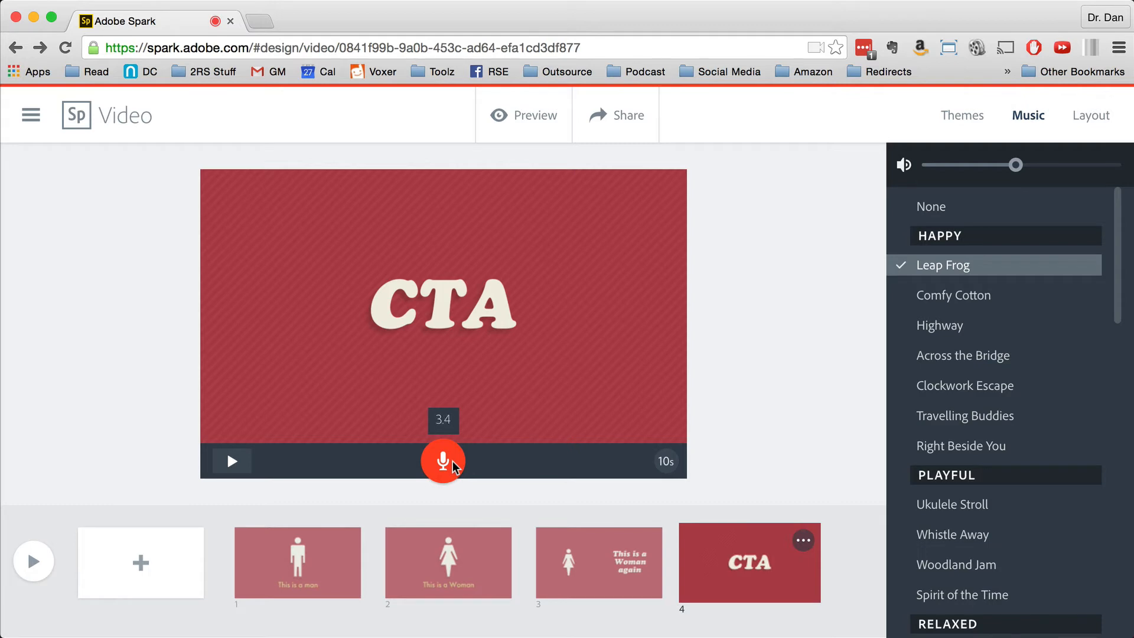
{"action": "left_click_drag", "start_coordinate": [453, 467], "coordinate": [453, 466]}
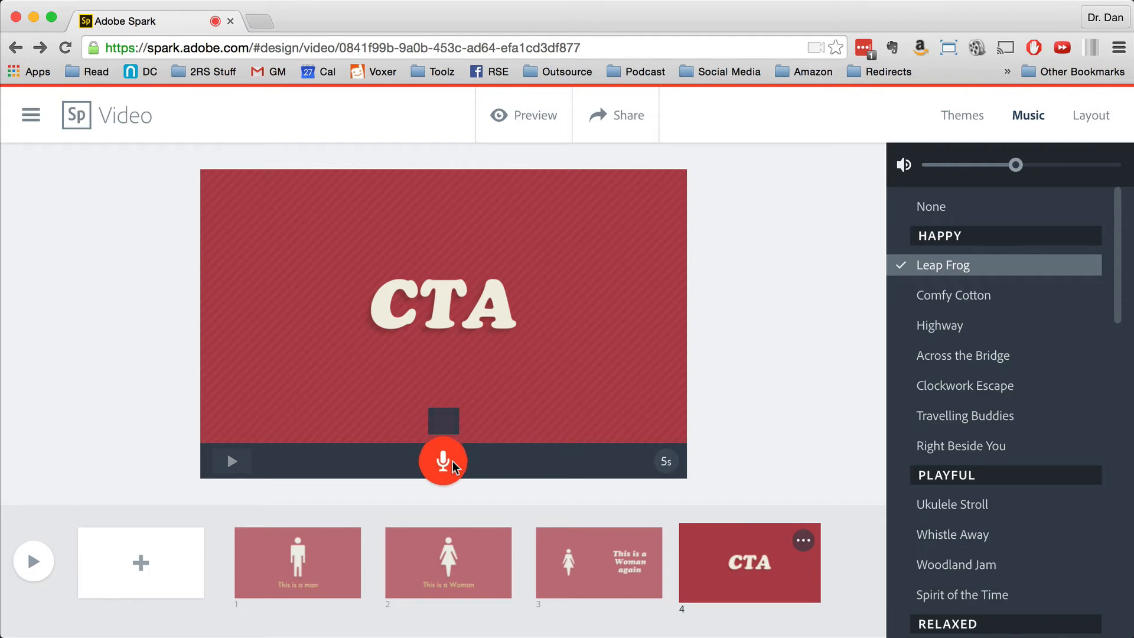
{"action": "mouse_move", "coordinate": [669, 465]}
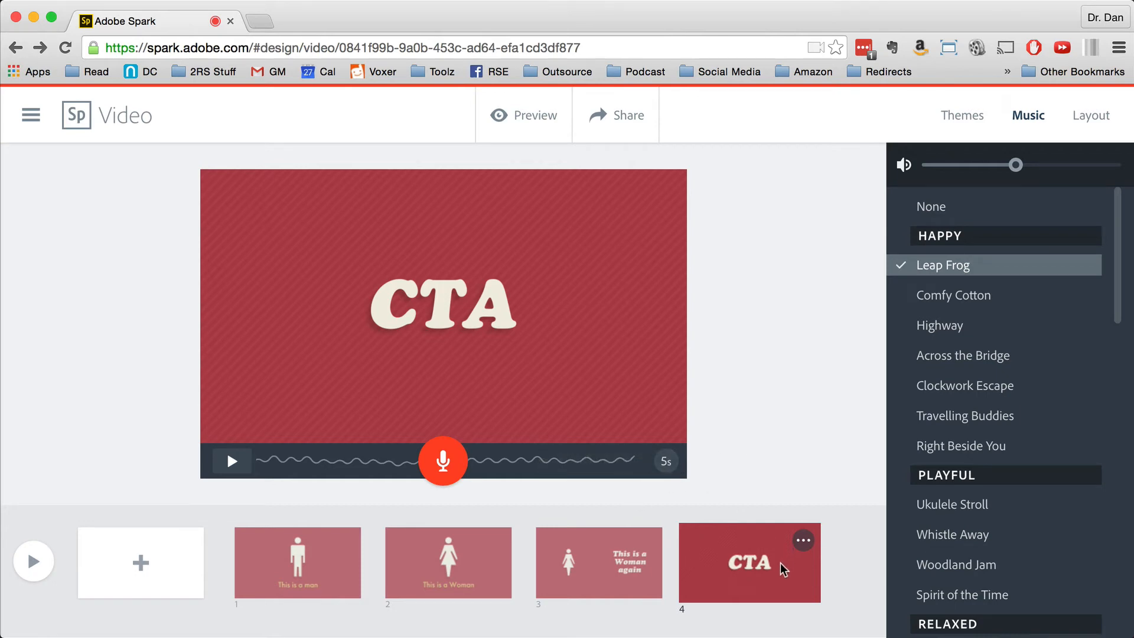
Duplicate the CTA slide and remove the narration from the duplicate.
{"action": "left_click", "coordinate": [803, 540]}
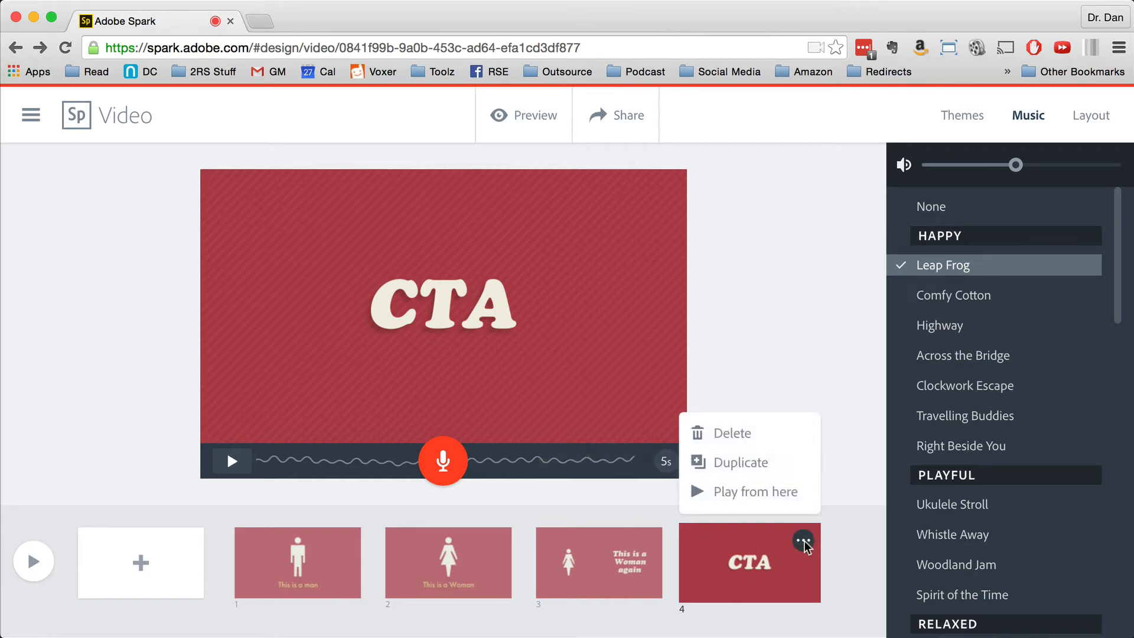
{"action": "left_click", "coordinate": [761, 463]}
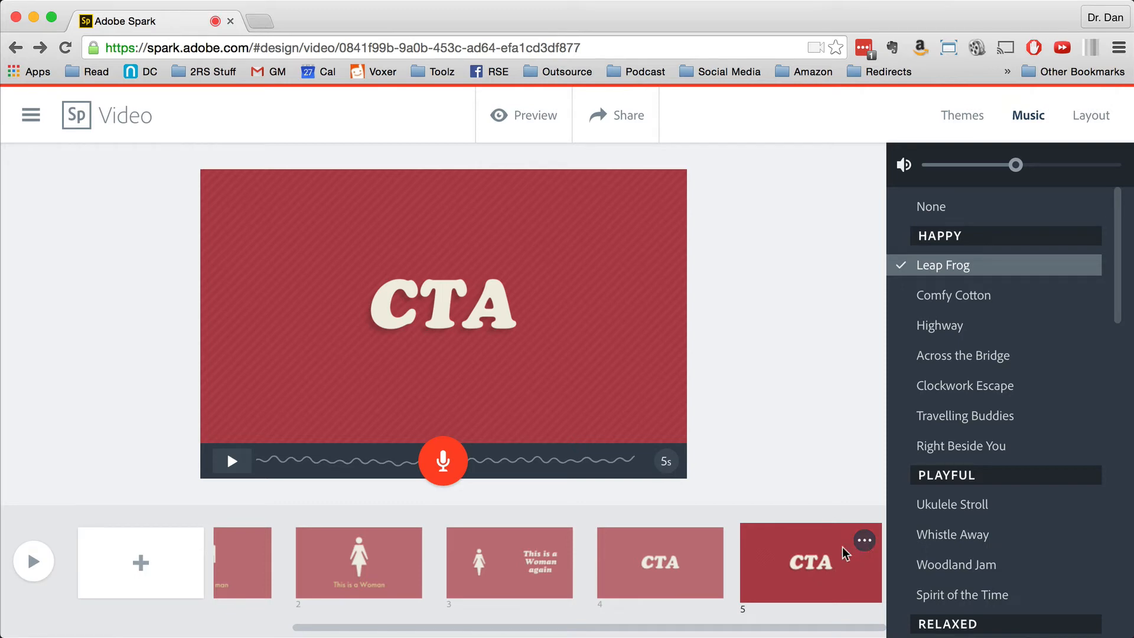
{"action": "left_click", "coordinate": [629, 461]}
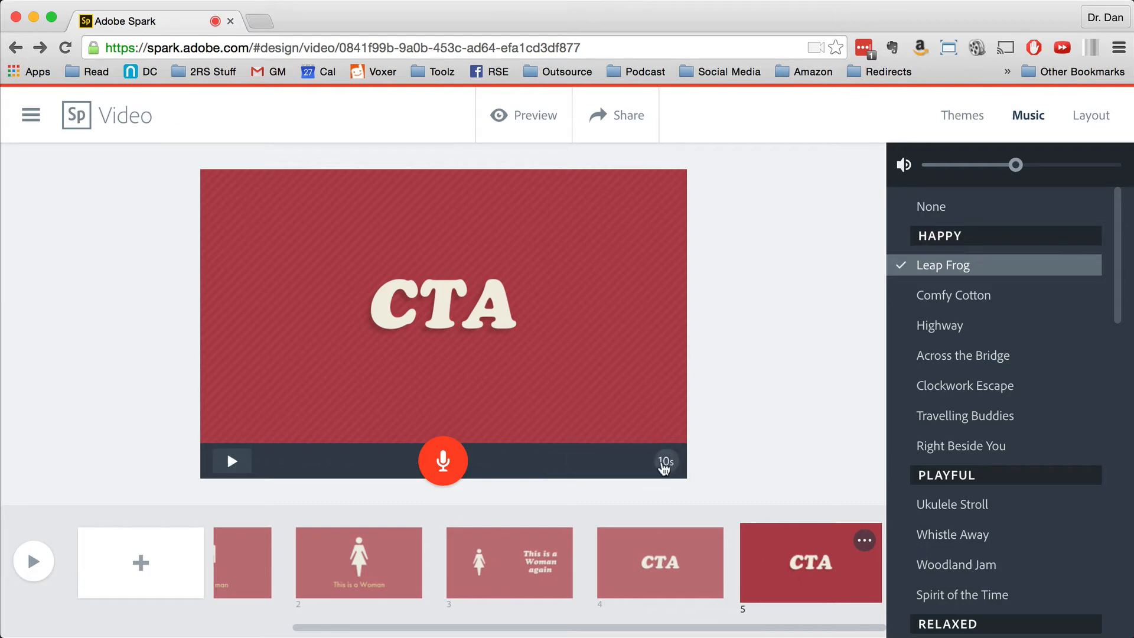
Go through the five slides in order and check the duration and narration of each.
{"action": "left_click", "coordinate": [264, 574]}
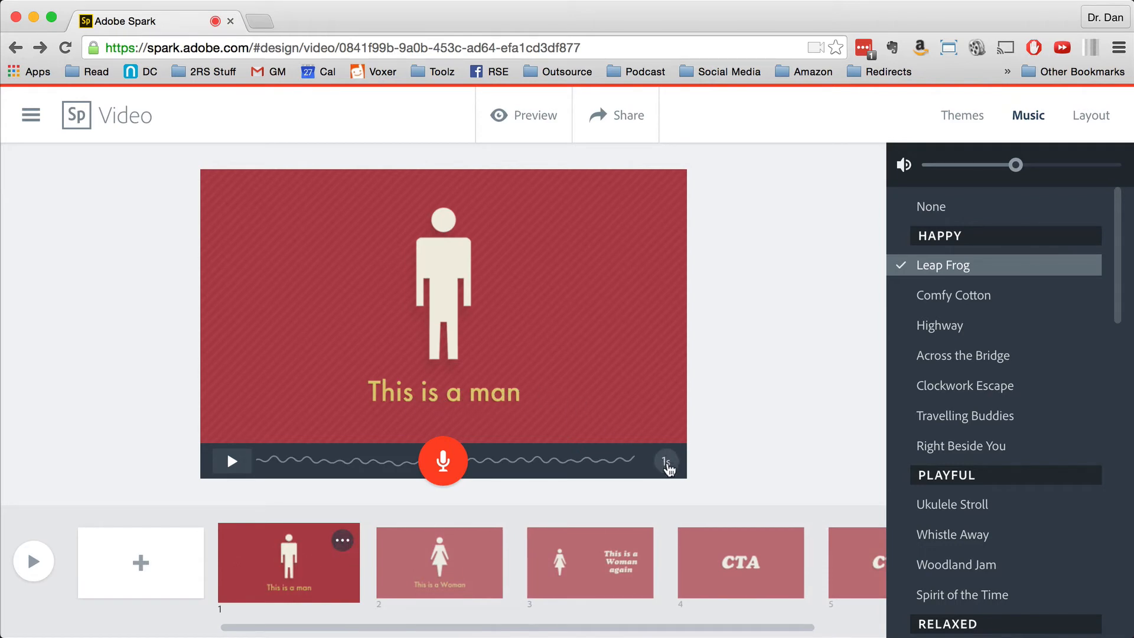
{"action": "mouse_move", "coordinate": [667, 465]}
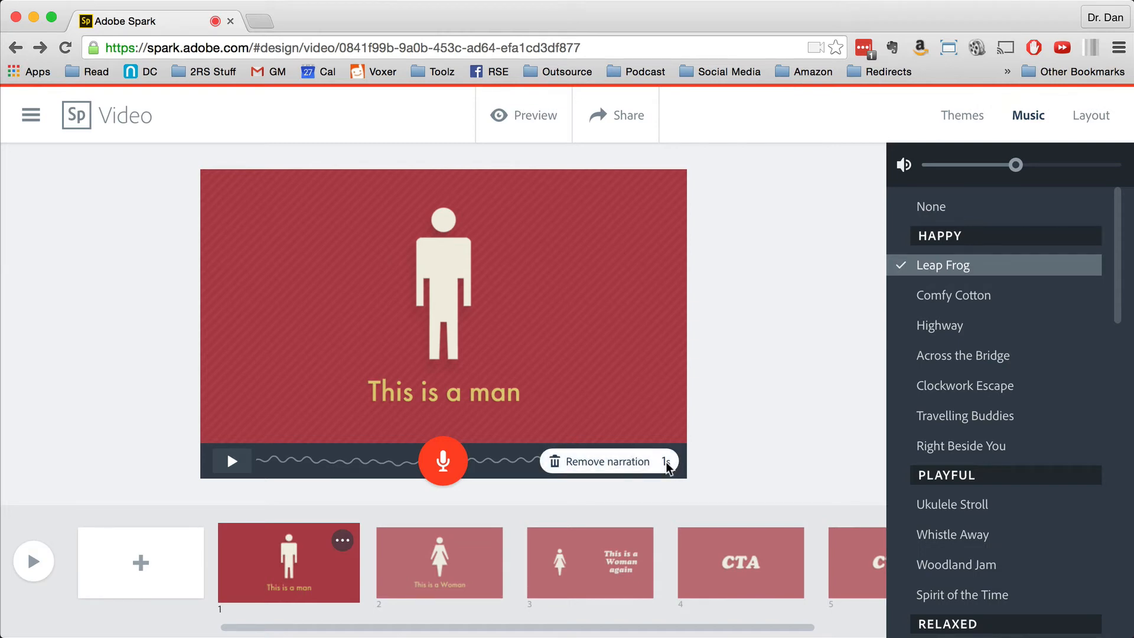
{"action": "left_click", "coordinate": [460, 573]}
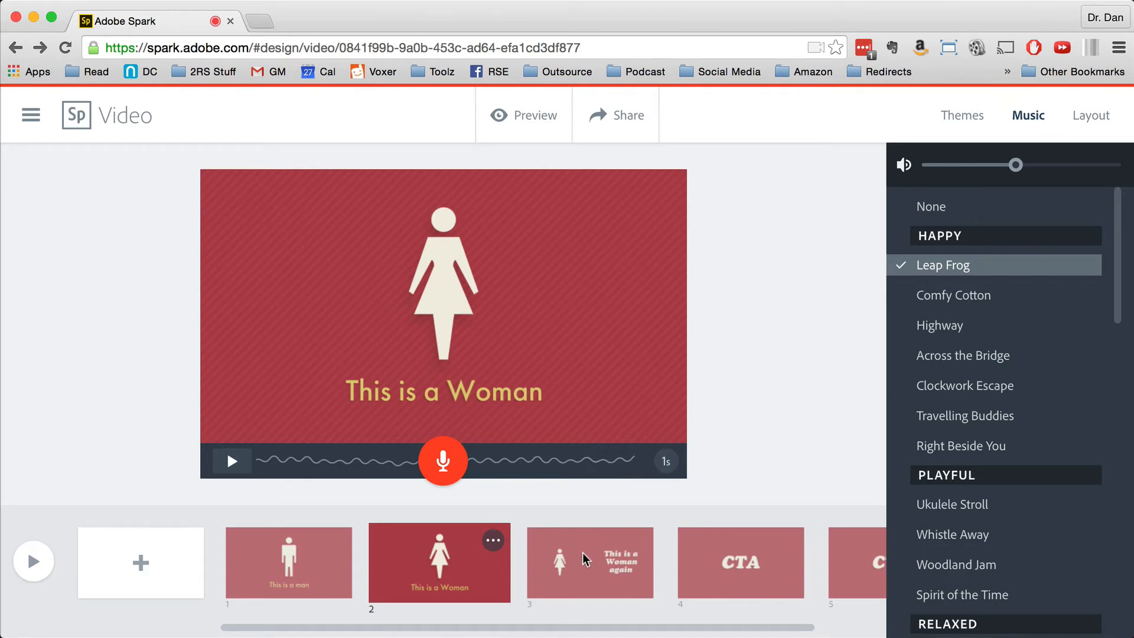
{"action": "left_click", "coordinate": [593, 570]}
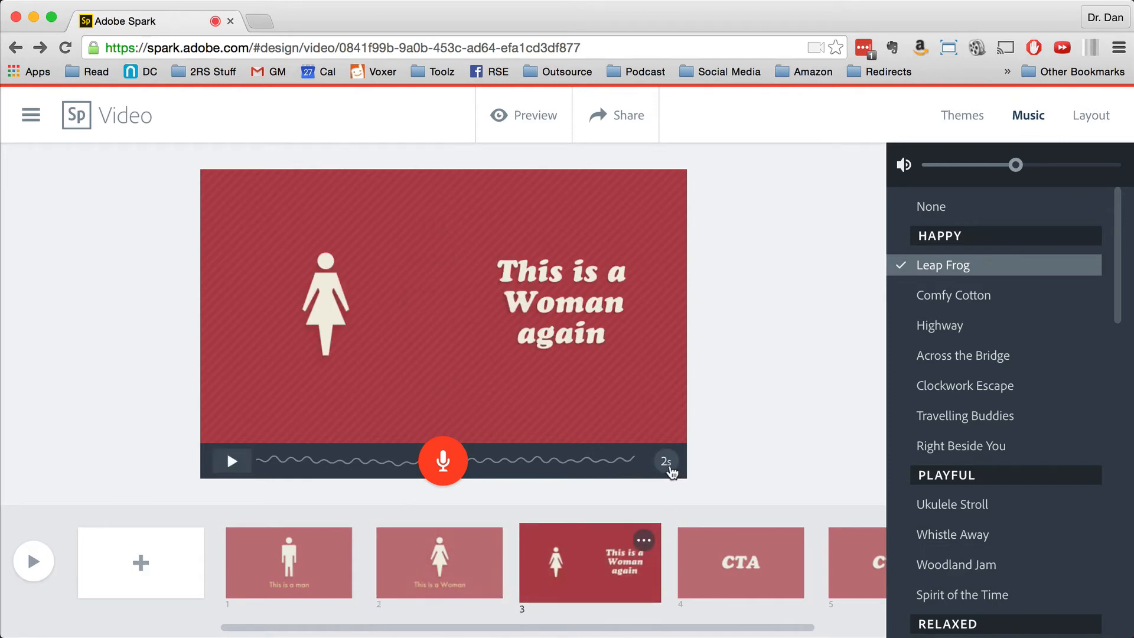
{"action": "left_click", "coordinate": [710, 540]}
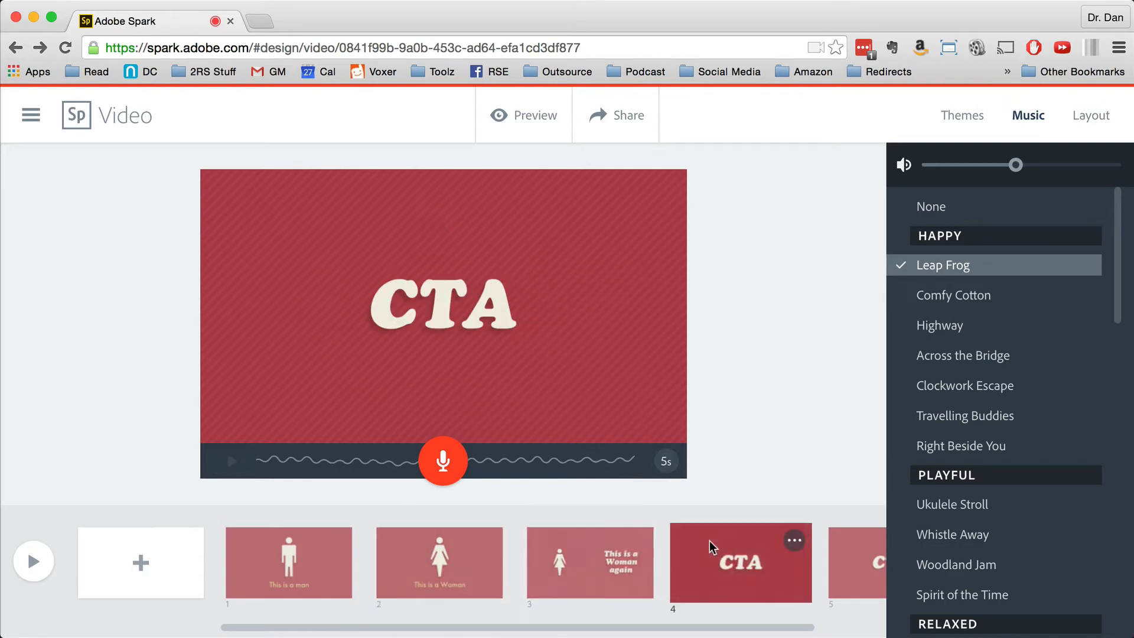
{"action": "left_click", "coordinate": [854, 567]}
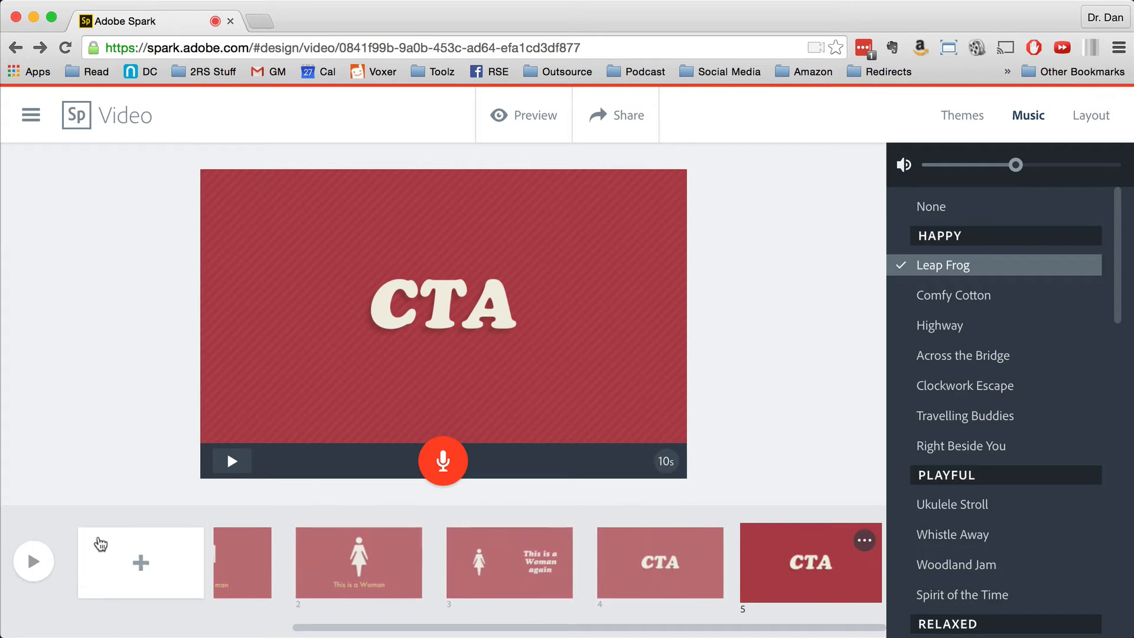
Preview the video with the added CTA slide, pause it and return to editing.
{"action": "left_click", "coordinate": [34, 561]}
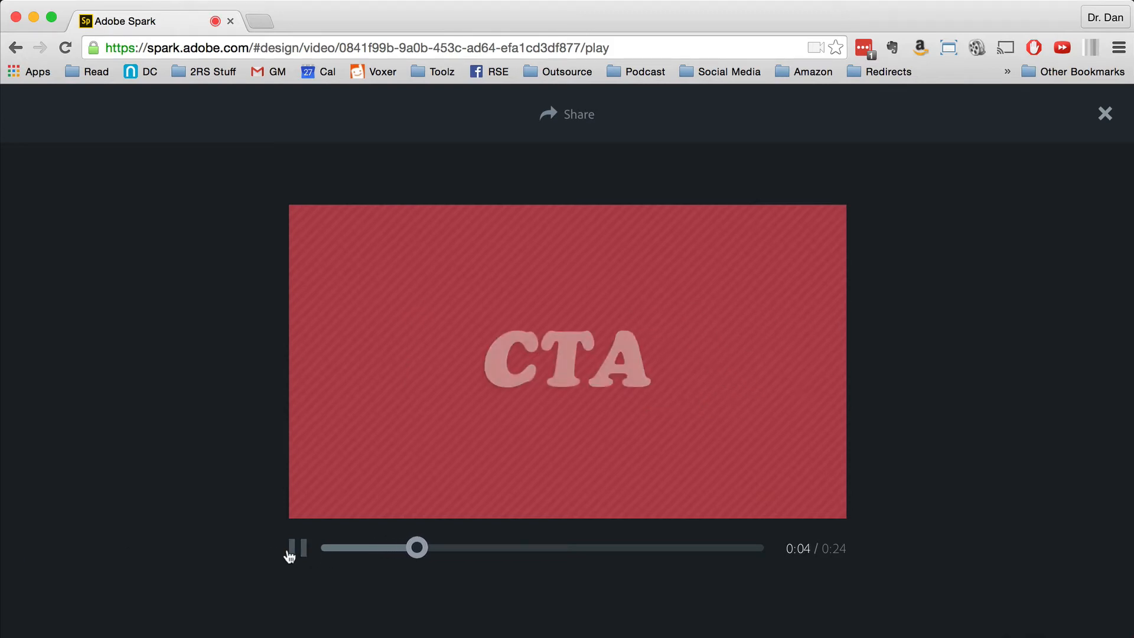
{"action": "left_click", "coordinate": [291, 549]}
{"action": "left_click", "coordinate": [1104, 114]}
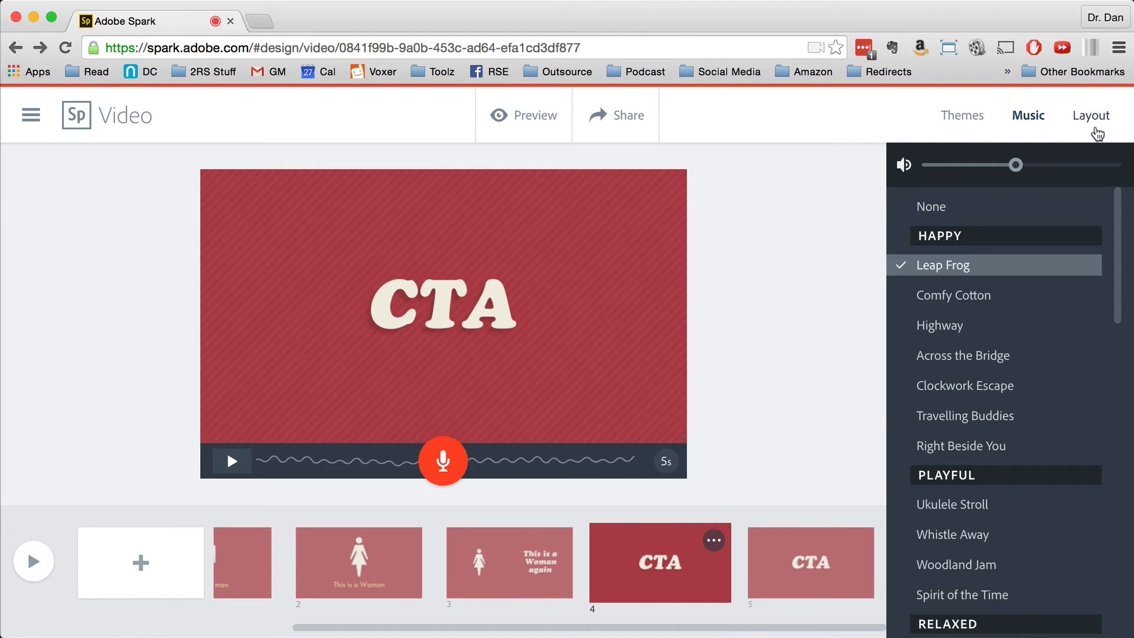
Browse the available themes and apply the Candy theme to the video.
{"action": "left_click", "coordinate": [962, 115]}
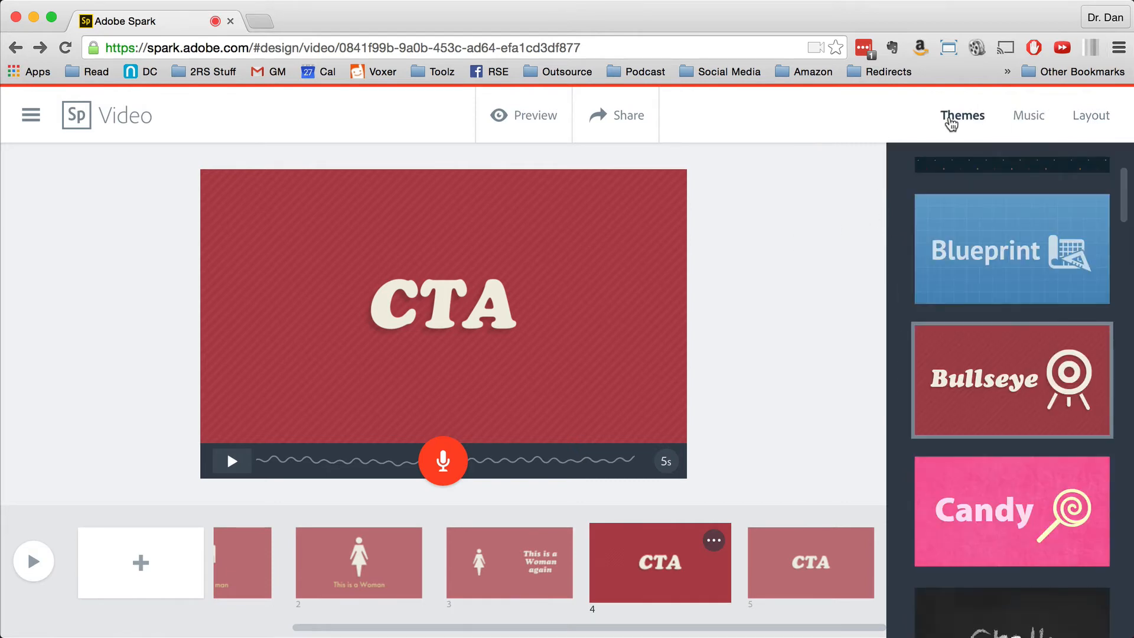
{"action": "scroll", "coordinate": [992, 388], "scroll_direction": "down", "scroll_amount": 5}
{"action": "scroll", "coordinate": [993, 388], "scroll_direction": "down", "scroll_amount": 5}
{"action": "scroll", "coordinate": [993, 372], "scroll_direction": "up", "scroll_amount": 8}
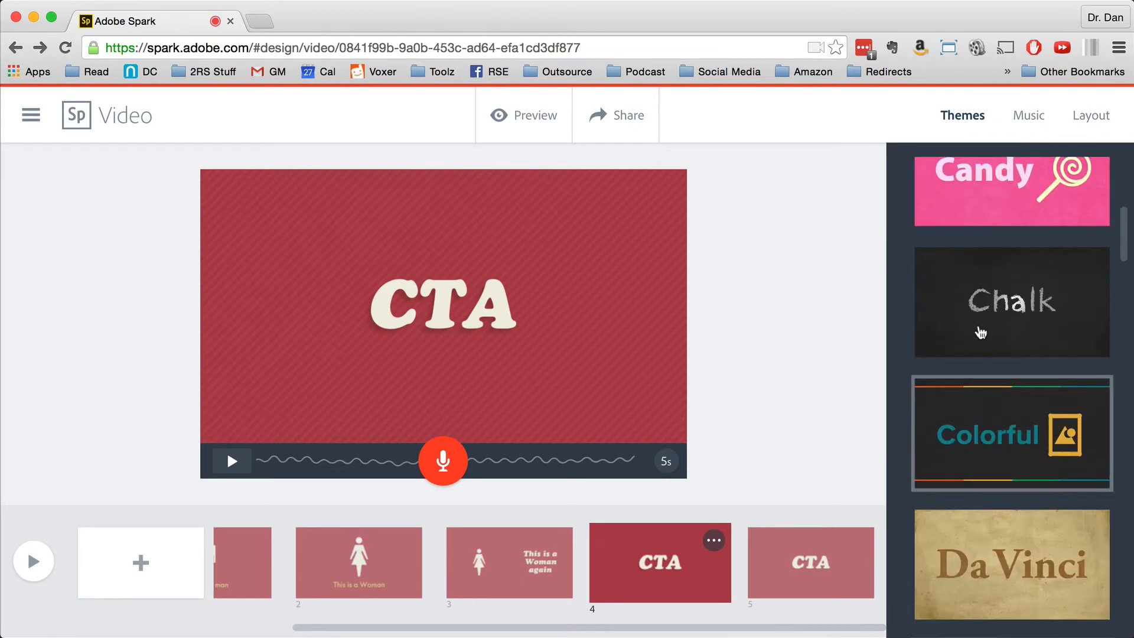
{"action": "left_click", "coordinate": [1008, 300]}
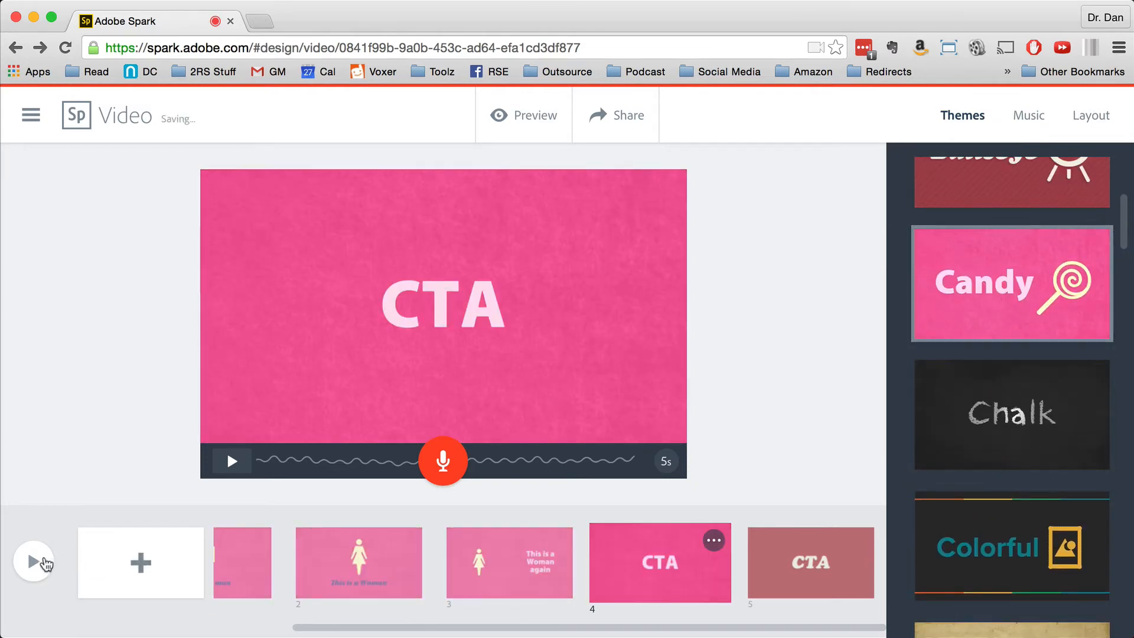
Preview the video in the Candy theme, pause it and return to editing.
{"action": "left_click", "coordinate": [34, 564]}
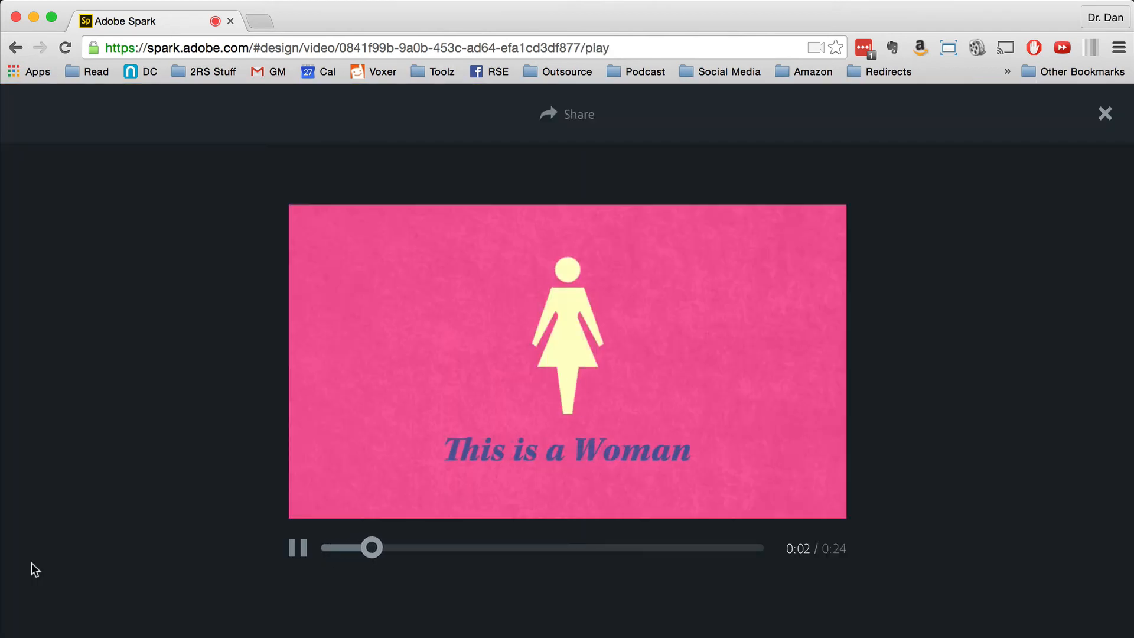
{"action": "left_click", "coordinate": [293, 555]}
{"action": "left_click", "coordinate": [1104, 114]}
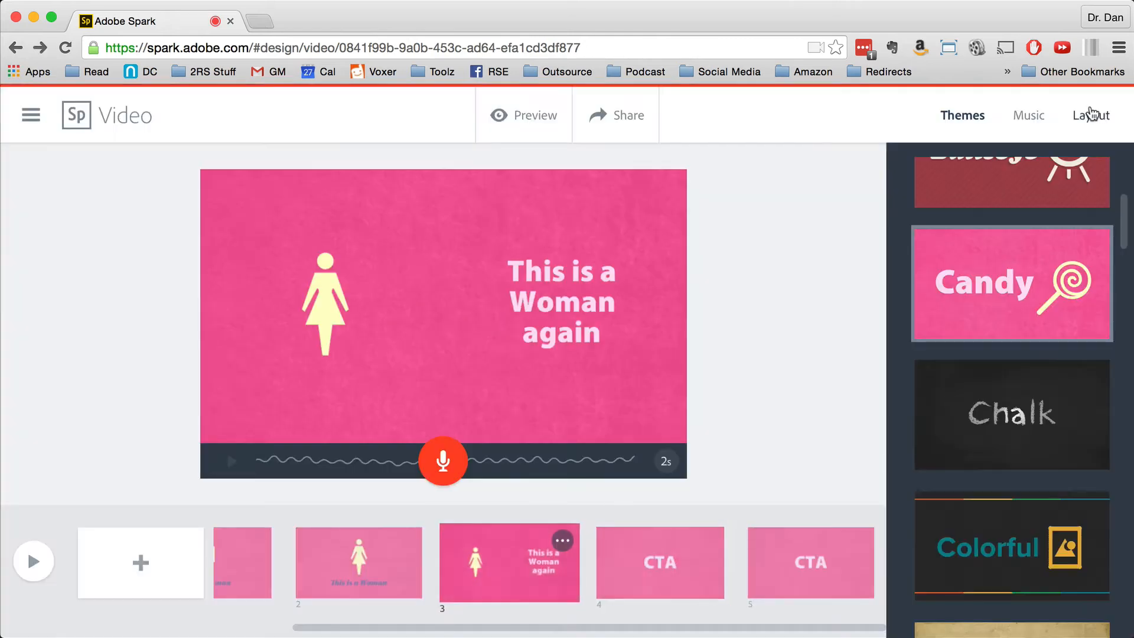
Apply the Chalk theme to the video and check how the first CTA slide looks in it.
{"action": "left_click", "coordinate": [1022, 402]}
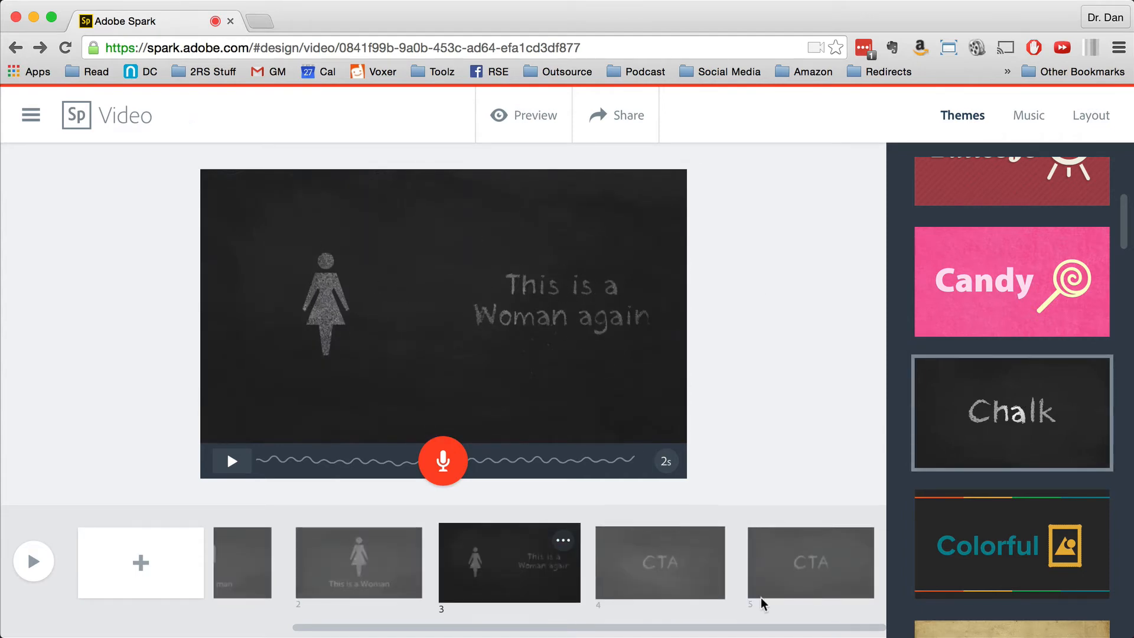
{"action": "left_click", "coordinate": [671, 569]}
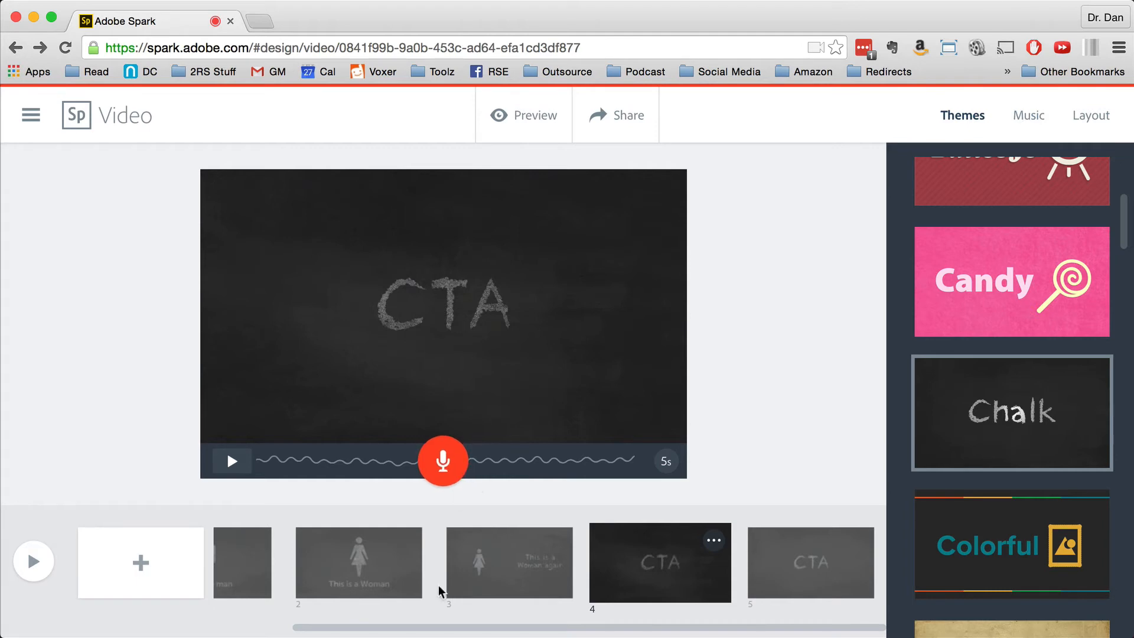
Apply the Two Things layout to the last CTA slide.
{"action": "left_click", "coordinate": [775, 565]}
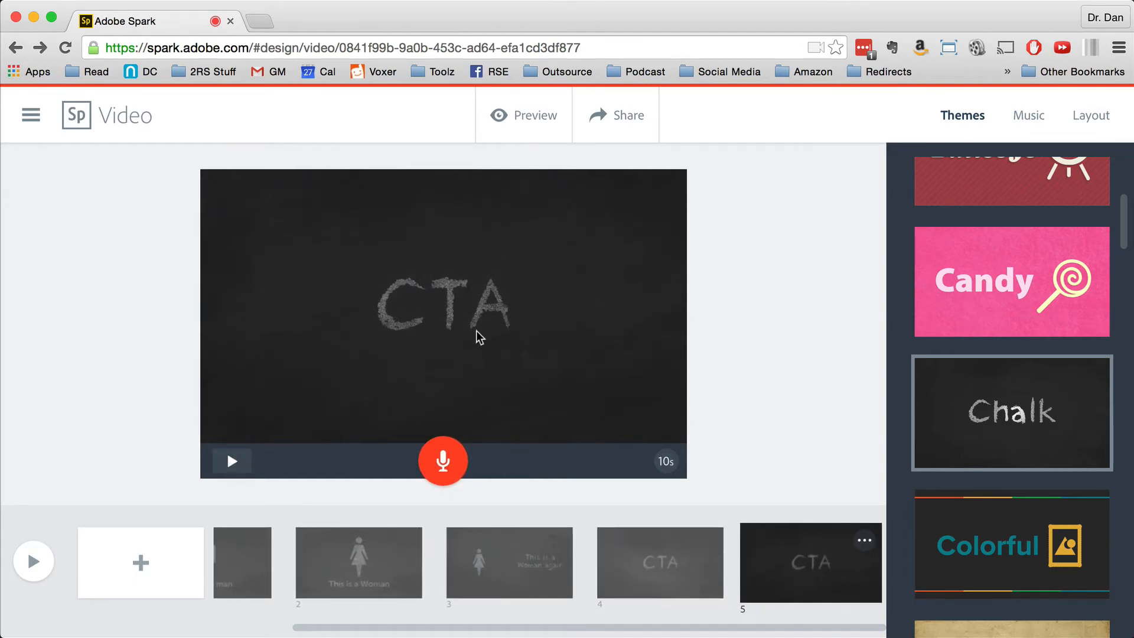
{"action": "left_click", "coordinate": [1086, 118]}
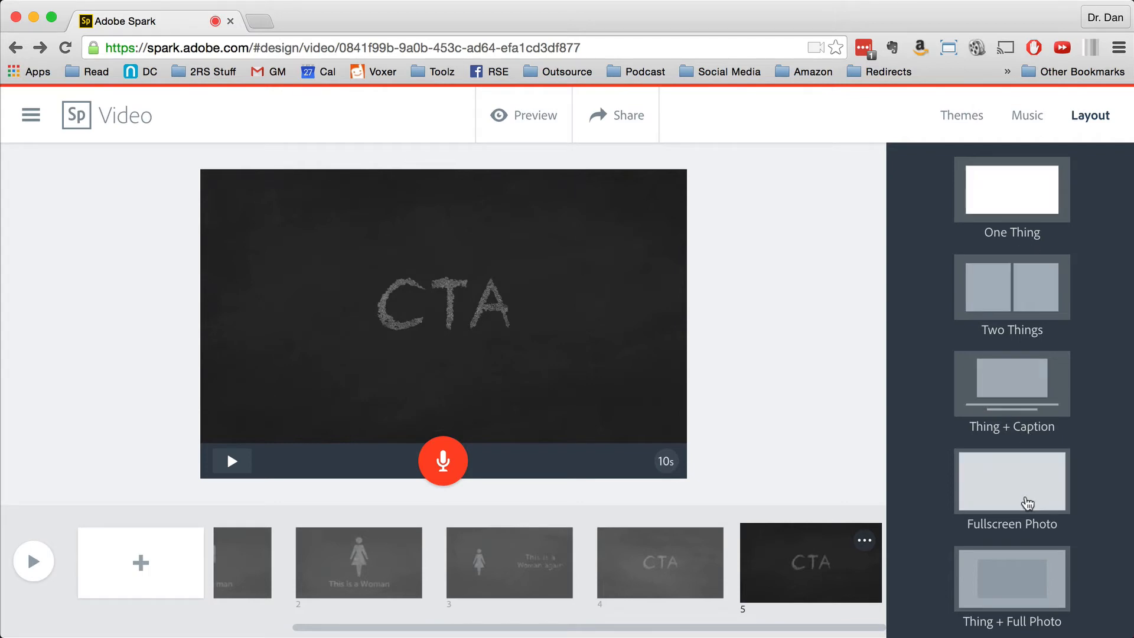
{"action": "left_click", "coordinate": [1018, 297]}
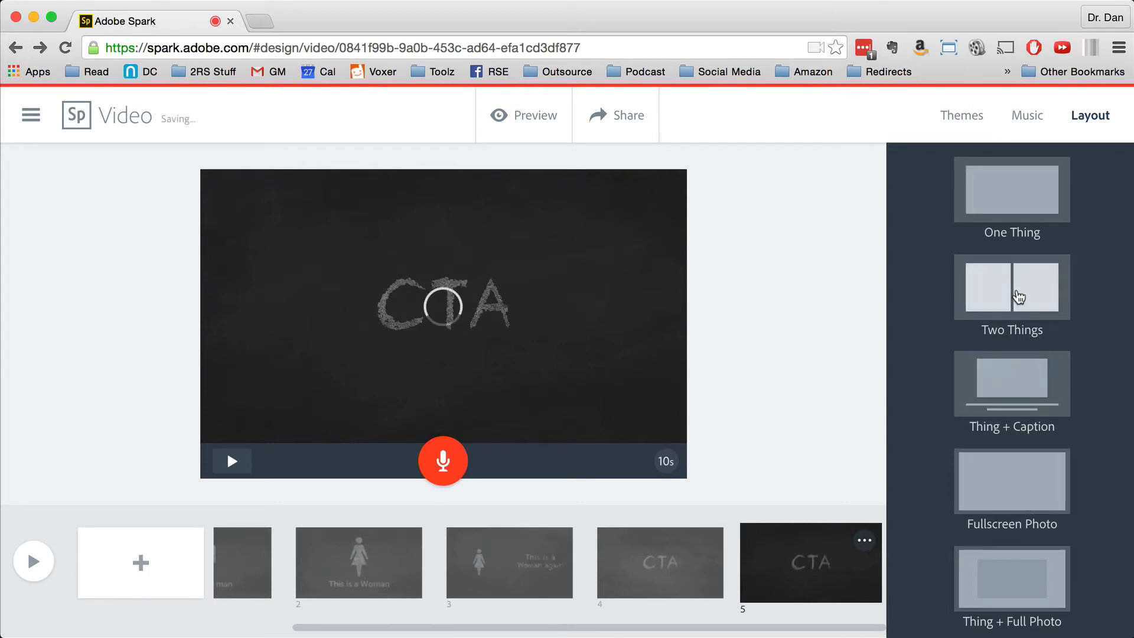
Search the Creative Commons photos for "website" to fill the empty half of the last CTA slide.
{"action": "mouse_move", "coordinate": [518, 327]}
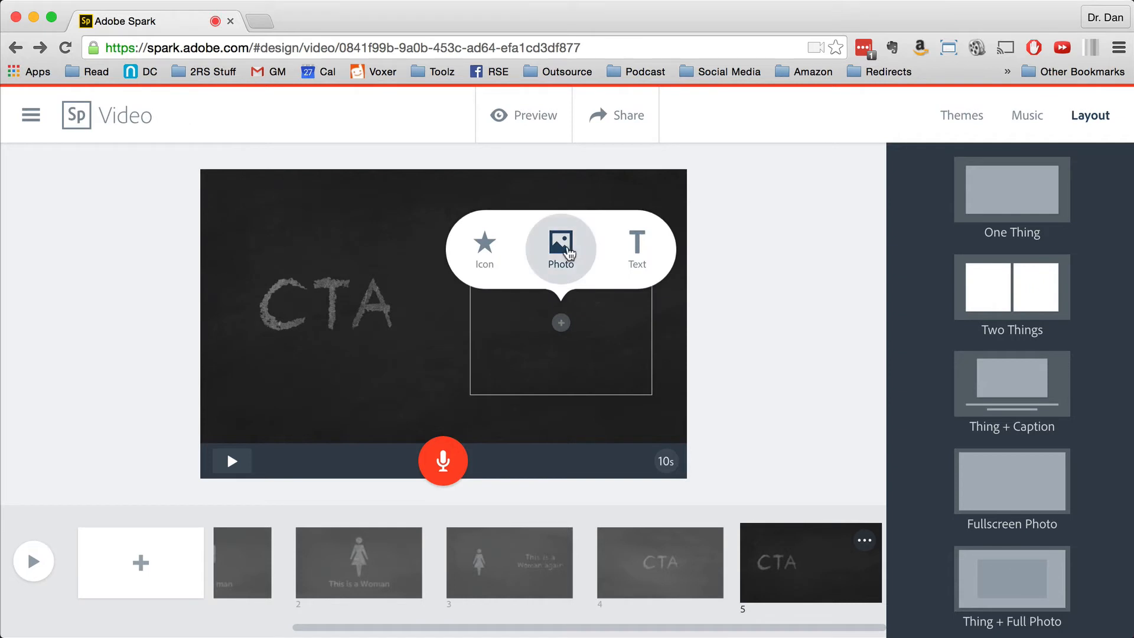
{"action": "left_click", "coordinate": [566, 250]}
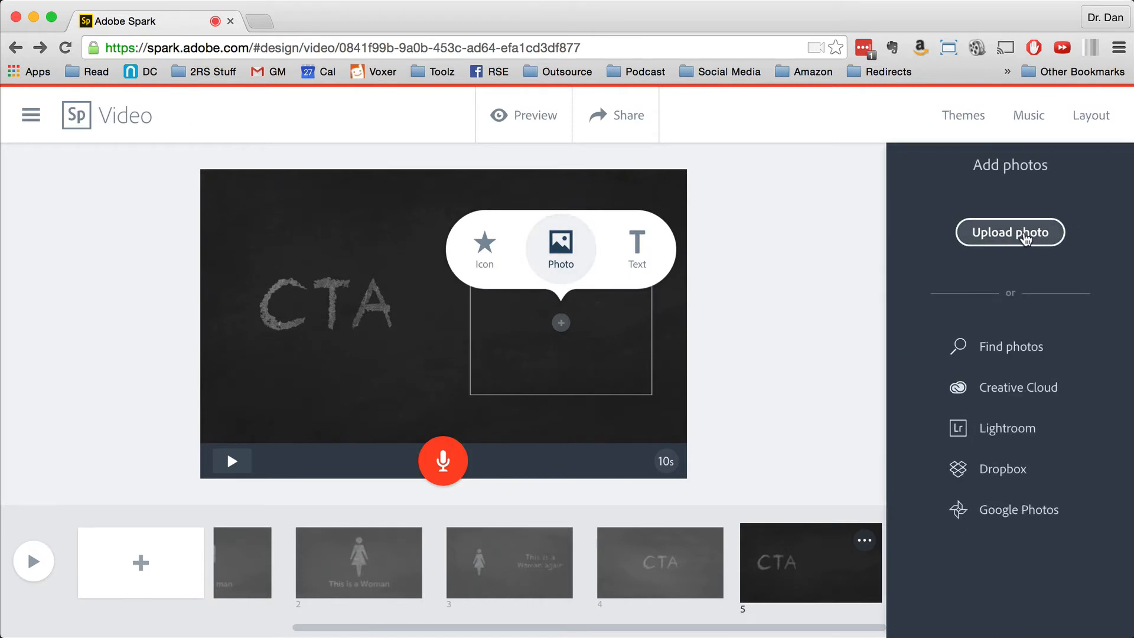
{"action": "left_click", "coordinate": [1008, 350]}
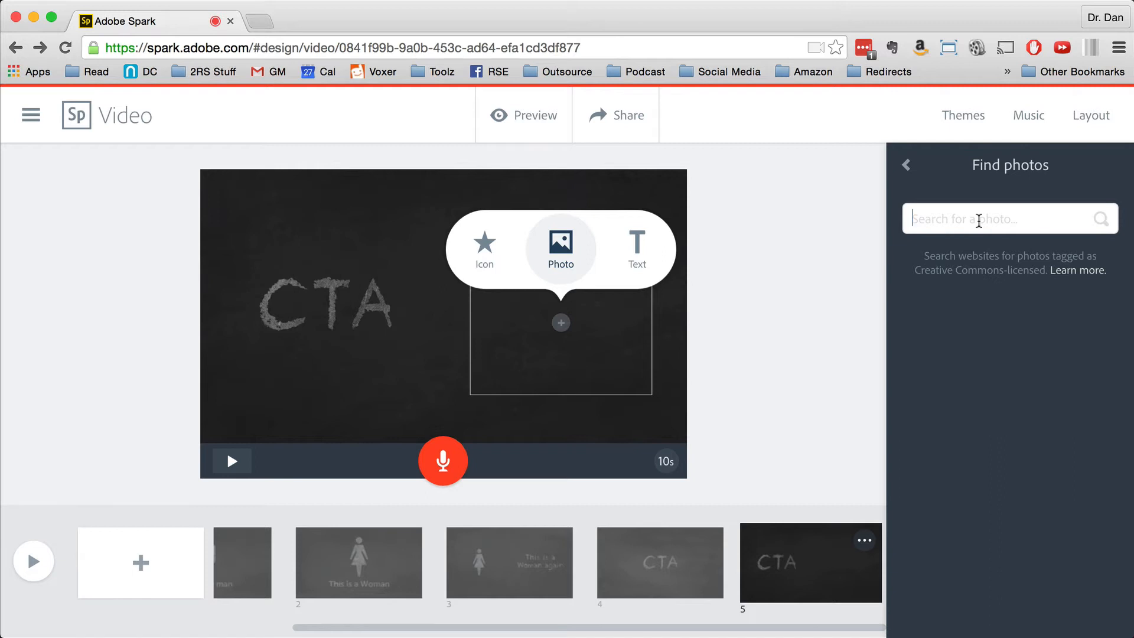
{"action": "left_click", "coordinate": [979, 221]}
{"action": "type", "text": "websiute"}
{"action": "double_click", "coordinate": [952, 219]}
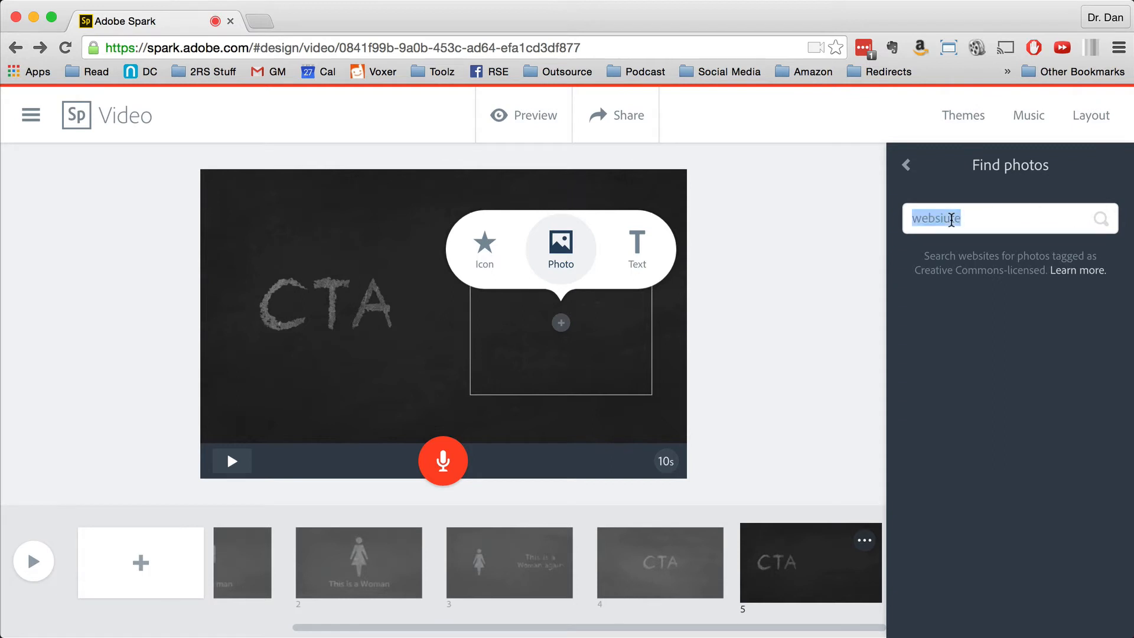
{"action": "type", "text": "we"}
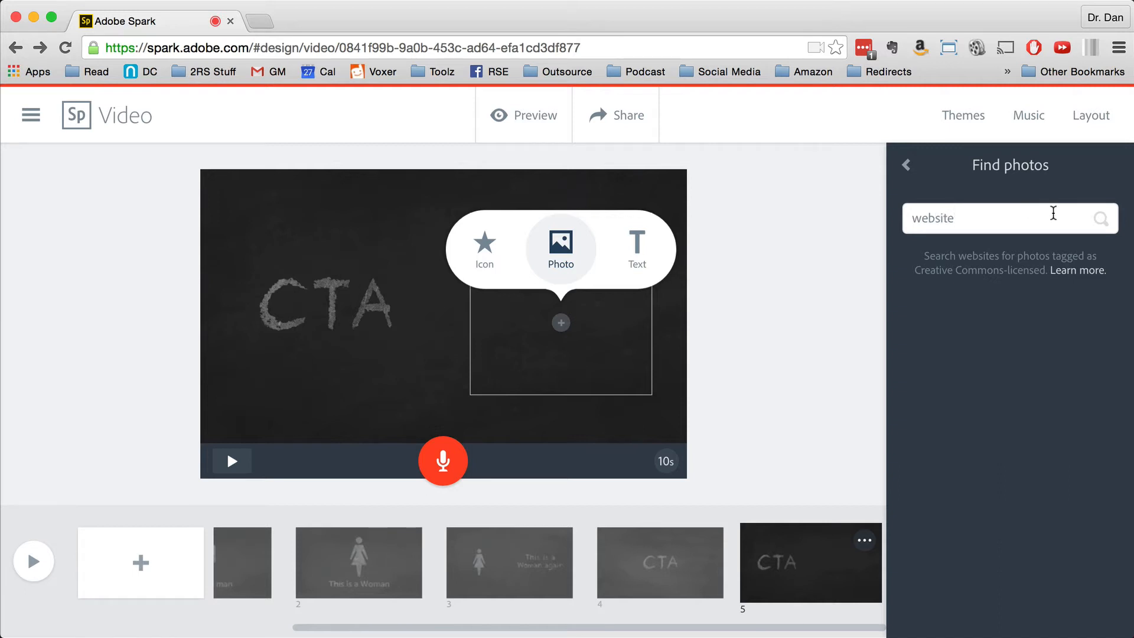
{"action": "left_click", "coordinate": [1100, 220]}
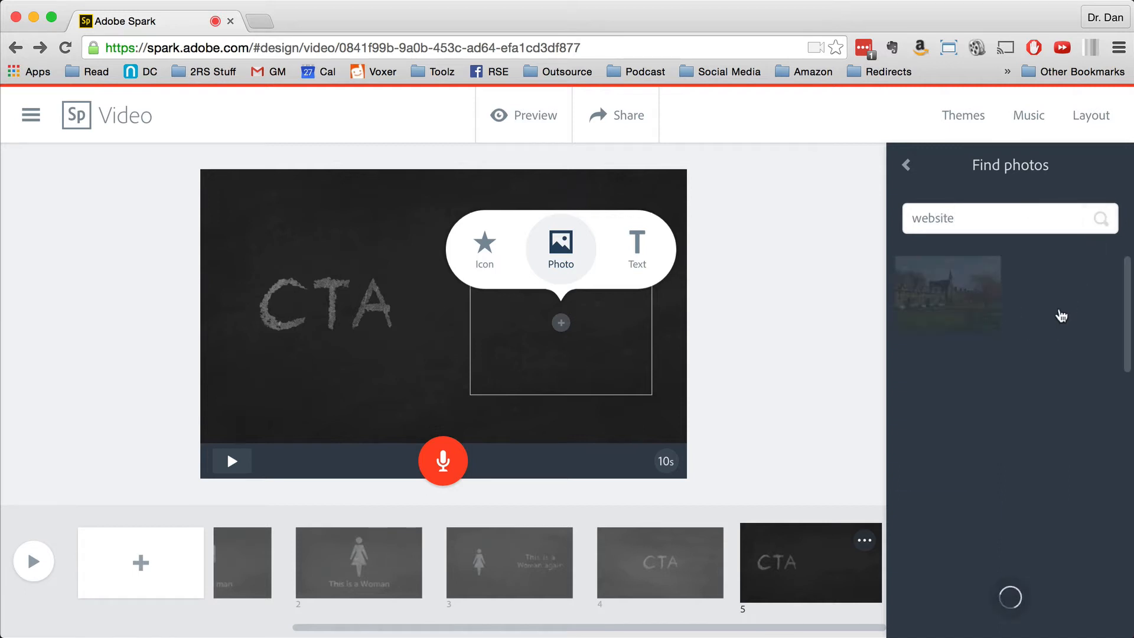
Browse the website photos and place the one of a white tablet with keyboard and mouse beside the CTA text.
{"action": "scroll", "coordinate": [1044, 337], "scroll_direction": "down", "scroll_amount": 2}
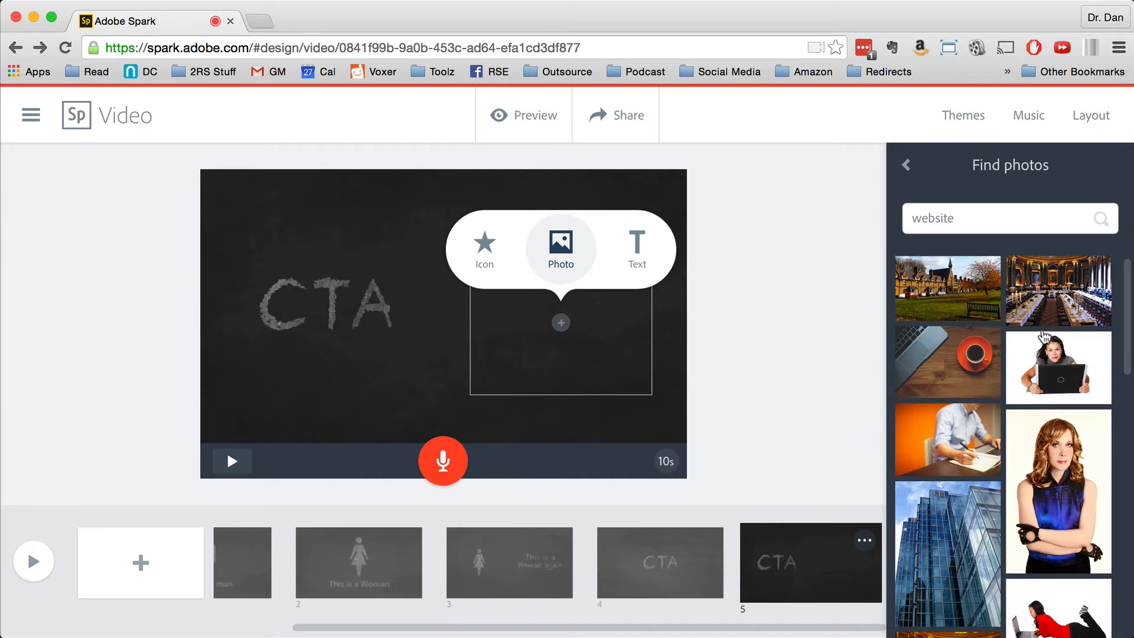
{"action": "scroll", "coordinate": [1054, 349], "scroll_direction": "up", "scroll_amount": 2}
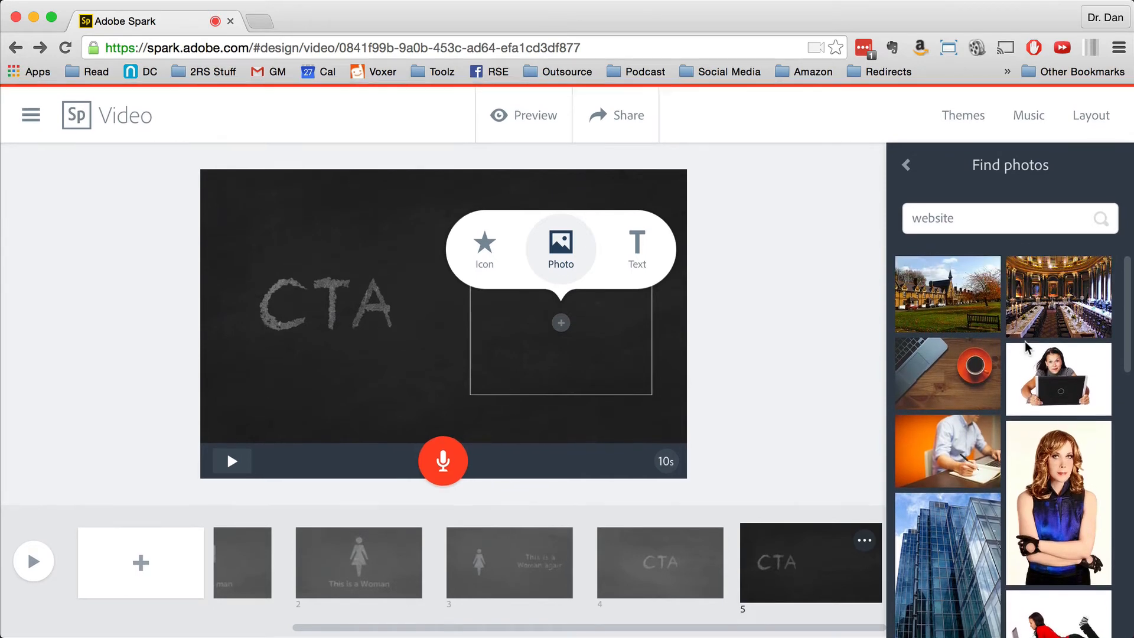
{"action": "scroll", "coordinate": [1076, 399], "scroll_direction": "down", "scroll_amount": 2}
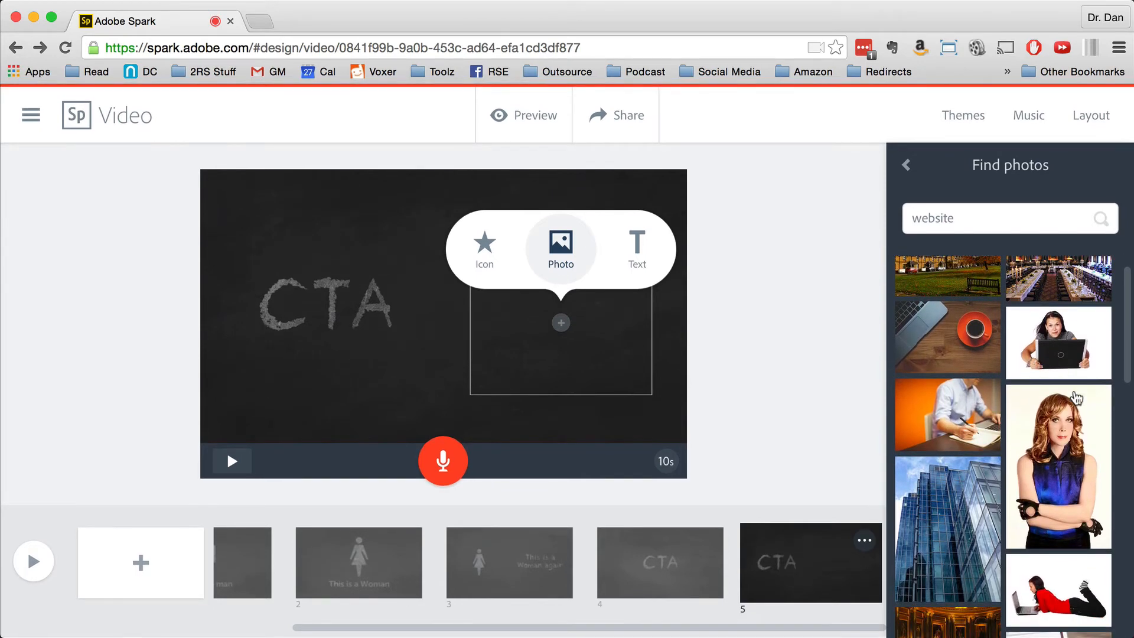
{"action": "scroll", "coordinate": [1076, 402], "scroll_direction": "up", "scroll_amount": 2}
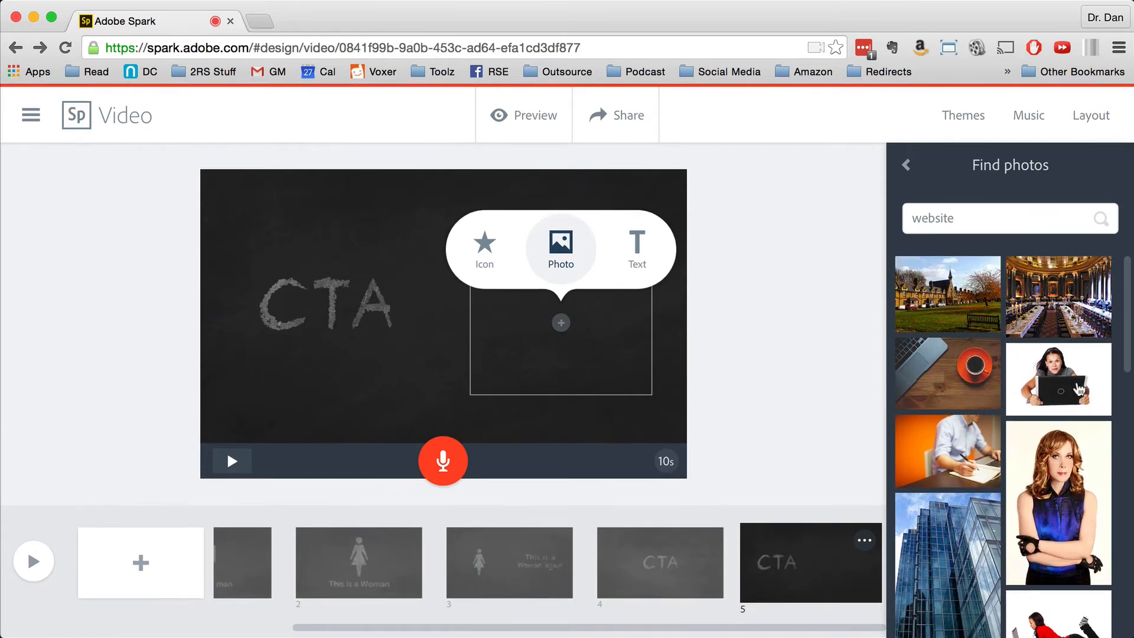
{"action": "scroll", "coordinate": [1041, 387], "scroll_direction": "down", "scroll_amount": 10}
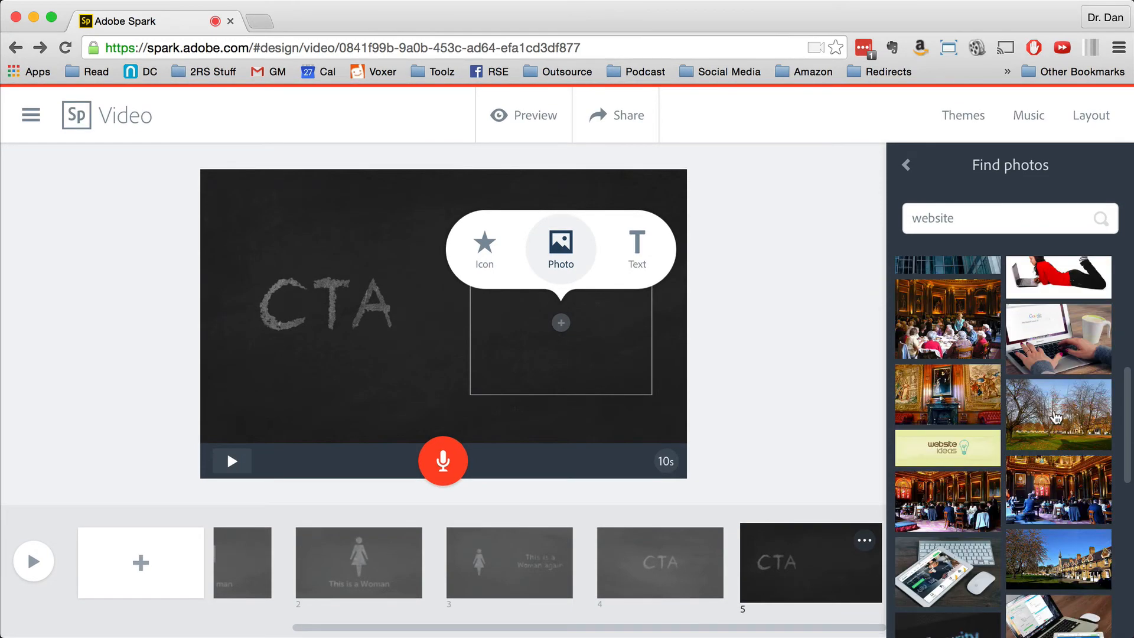
{"action": "scroll", "coordinate": [1056, 419], "scroll_direction": "down", "scroll_amount": 3}
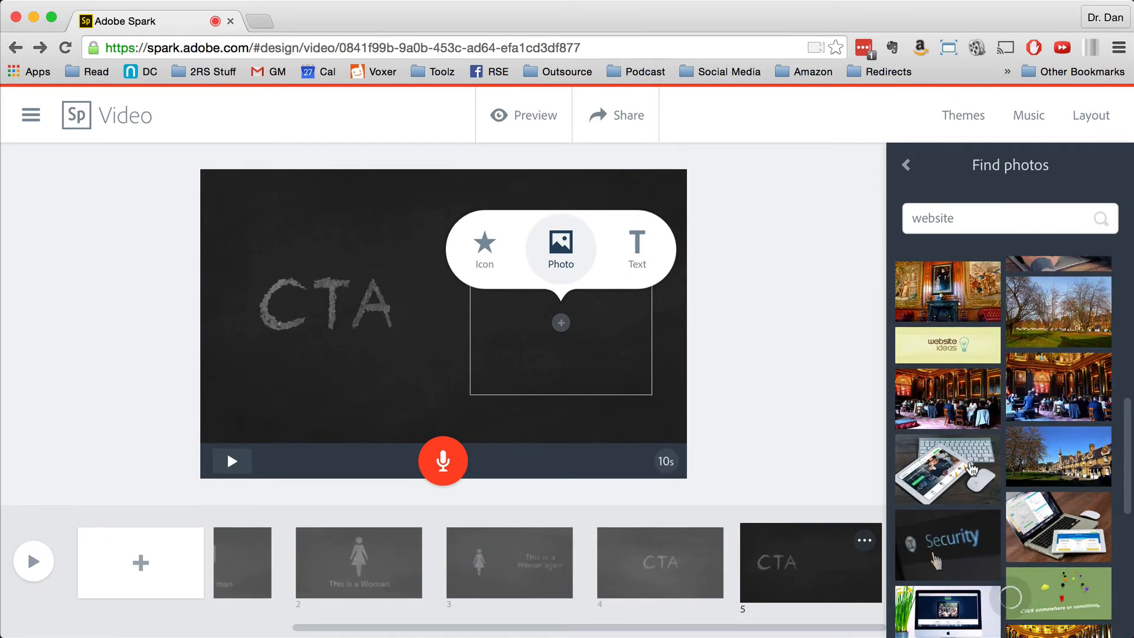
{"action": "left_click", "coordinate": [950, 478]}
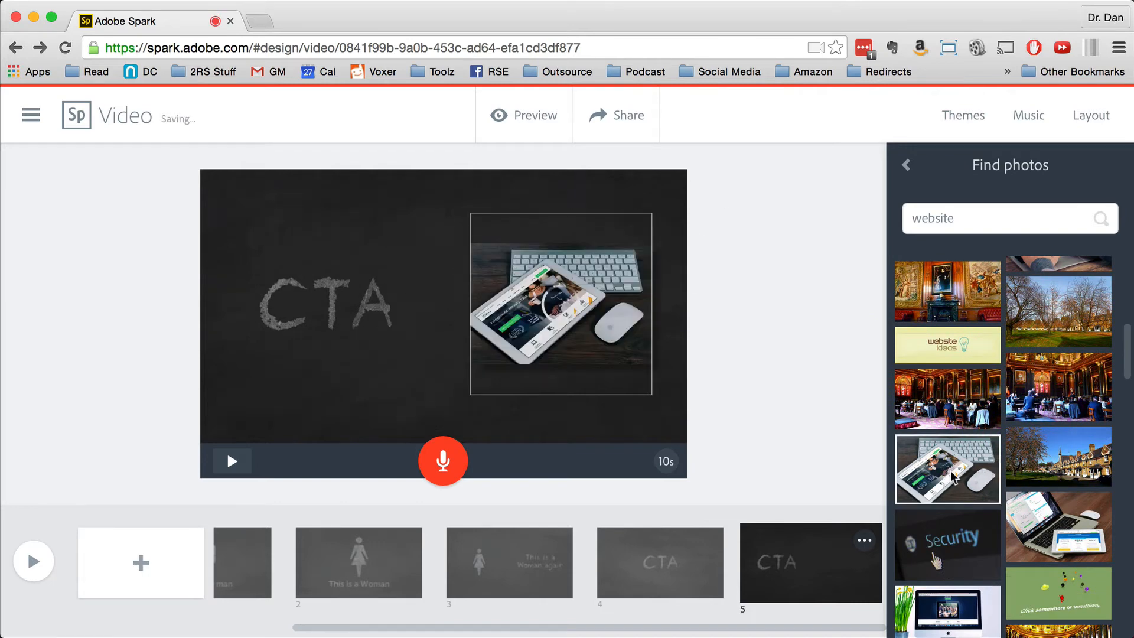
{"action": "left_click", "coordinate": [785, 375]}
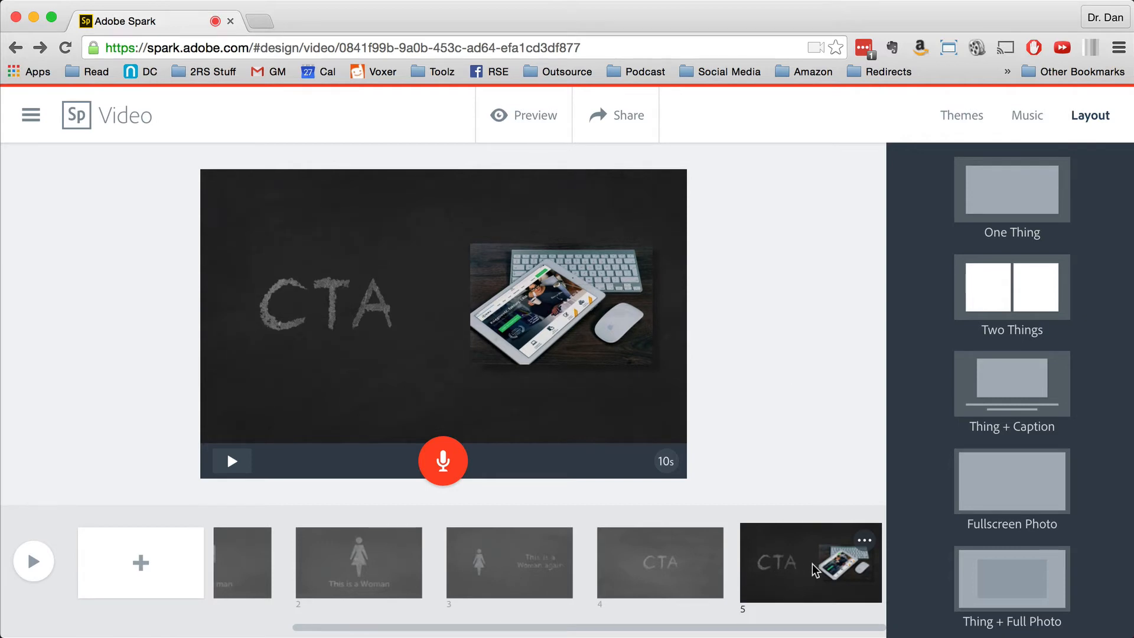
Duplicate the slide with the CTA text and tablet photo twice, making slides 6 and 7.
{"action": "left_click", "coordinate": [863, 541]}
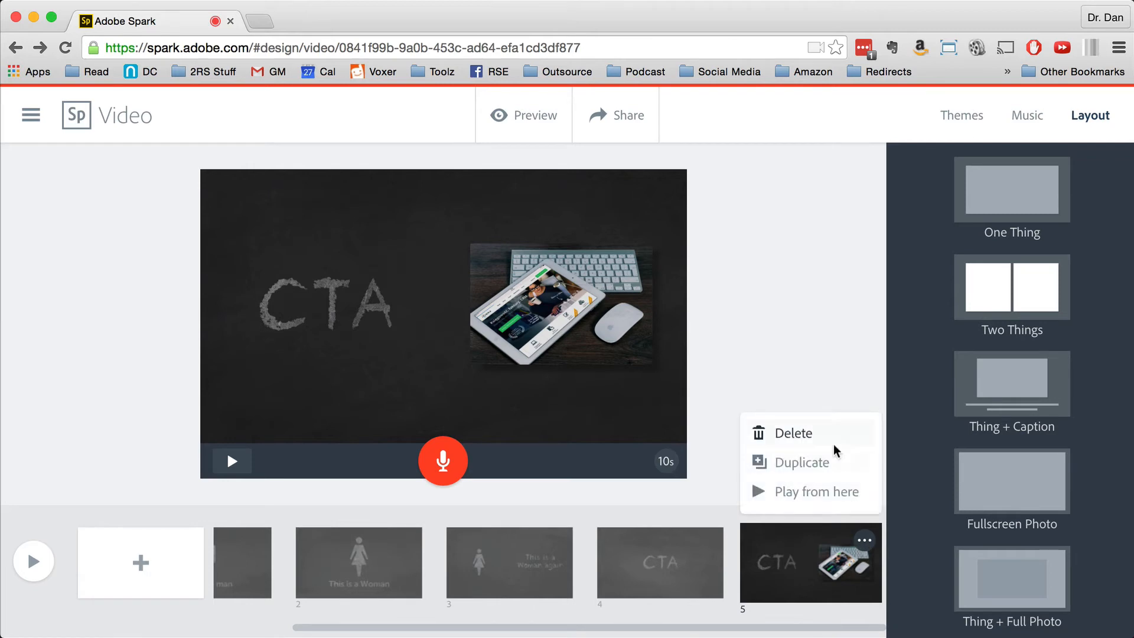
{"action": "left_click", "coordinate": [817, 465]}
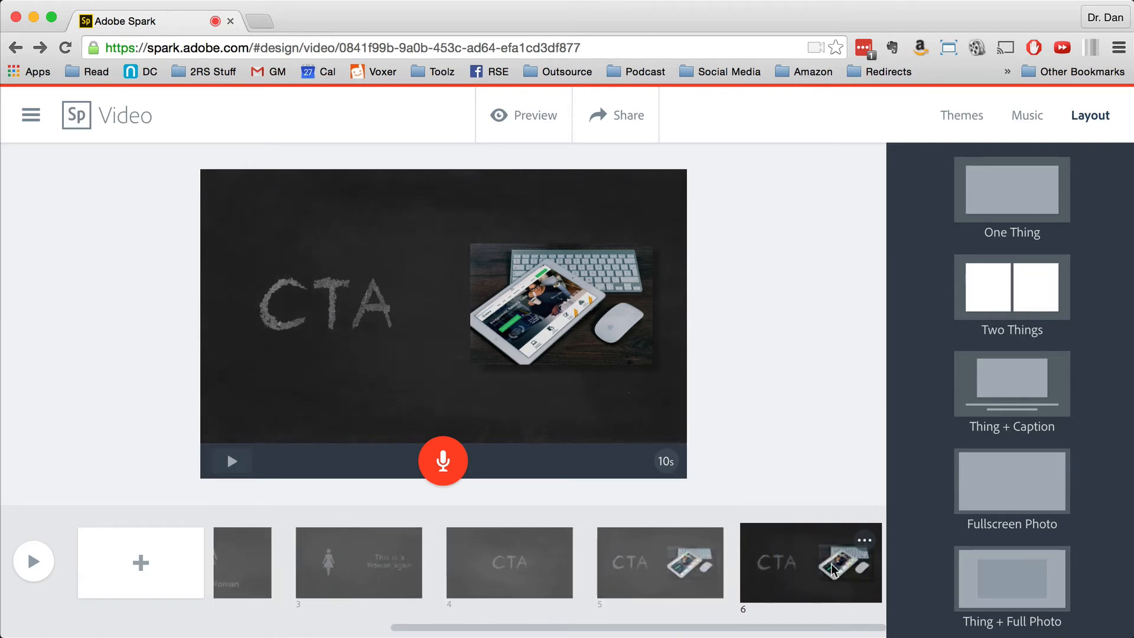
{"action": "left_click", "coordinate": [864, 541]}
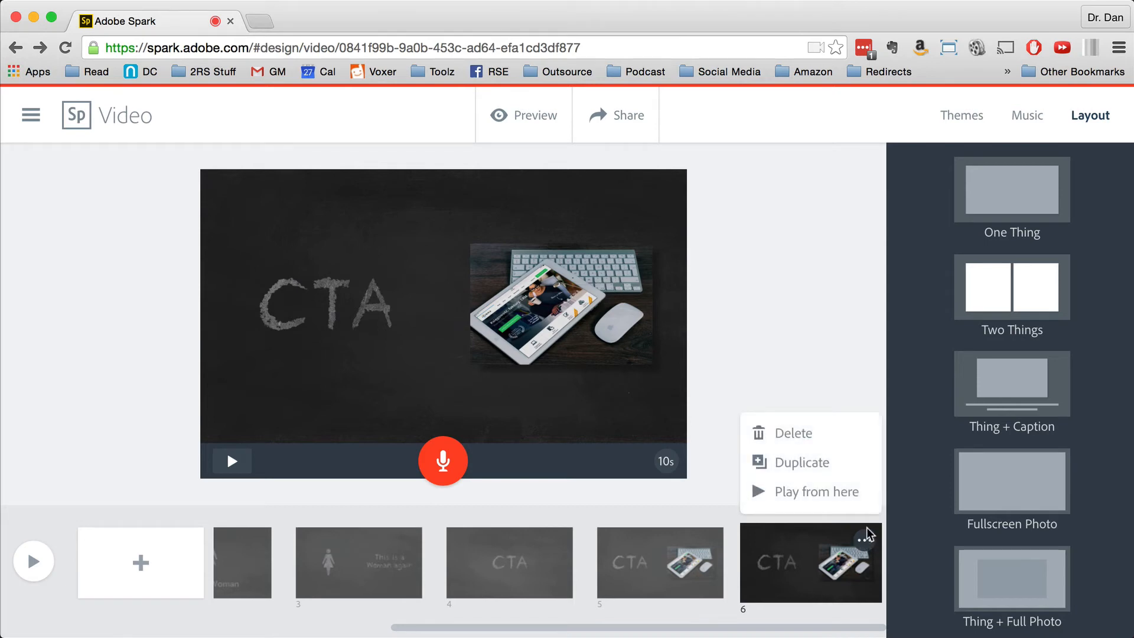
{"action": "left_click", "coordinate": [832, 464]}
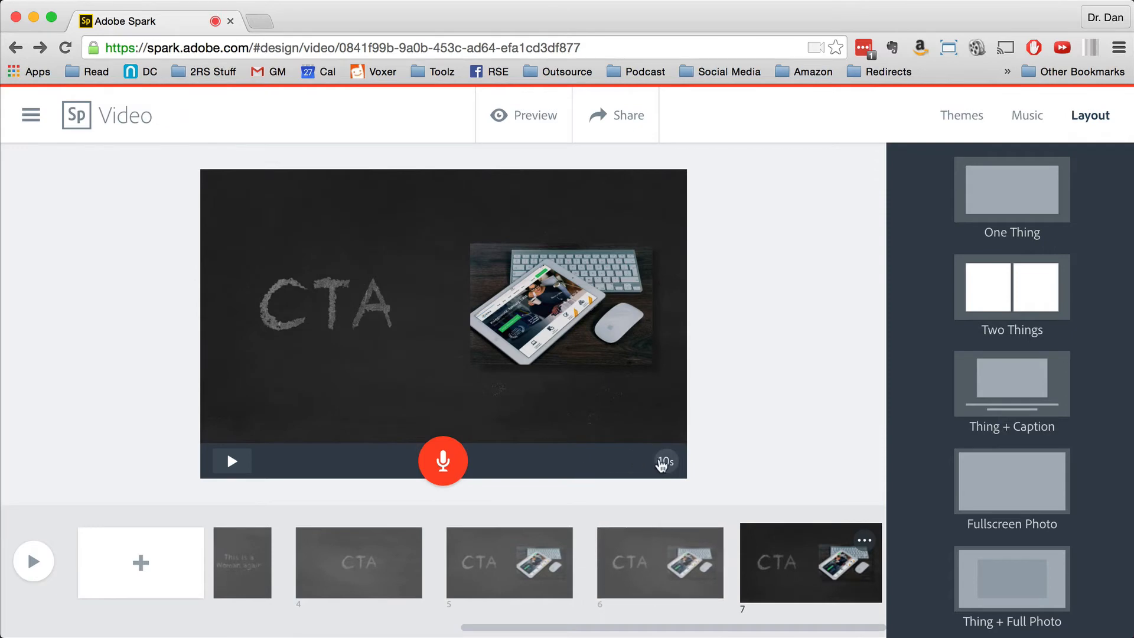
Set the duration of slide 5, the first slide with the CTA text and tablet photo, to 2 seconds.
{"action": "left_click", "coordinate": [537, 559]}
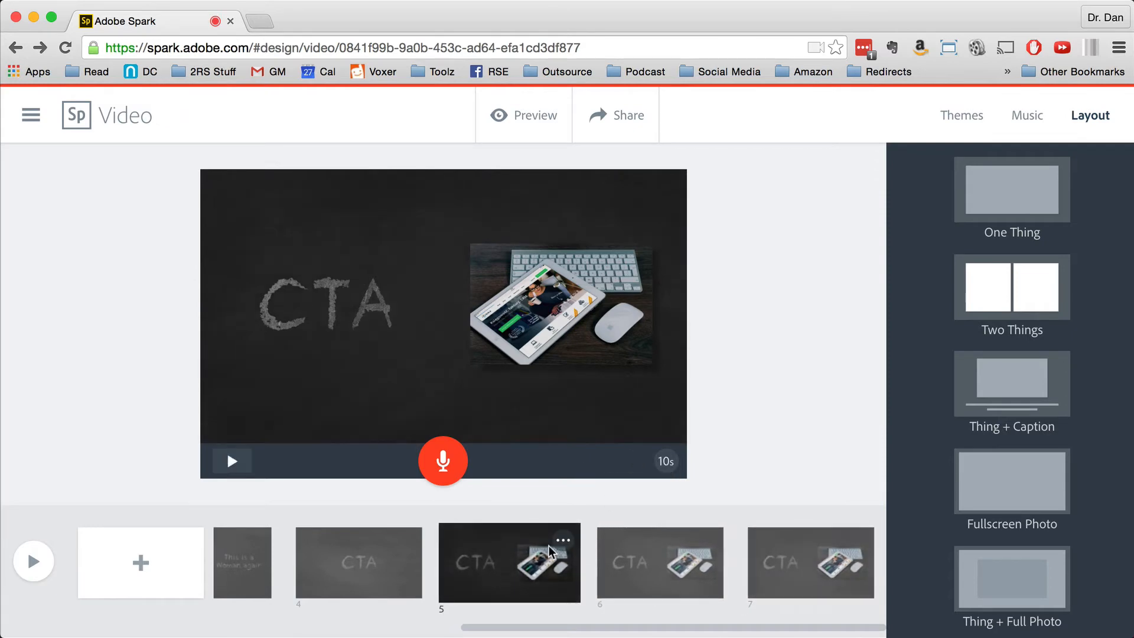
{"action": "left_click", "coordinate": [666, 461]}
{"action": "left_click_drag", "start_coordinate": [646, 461], "coordinate": [592, 468]}
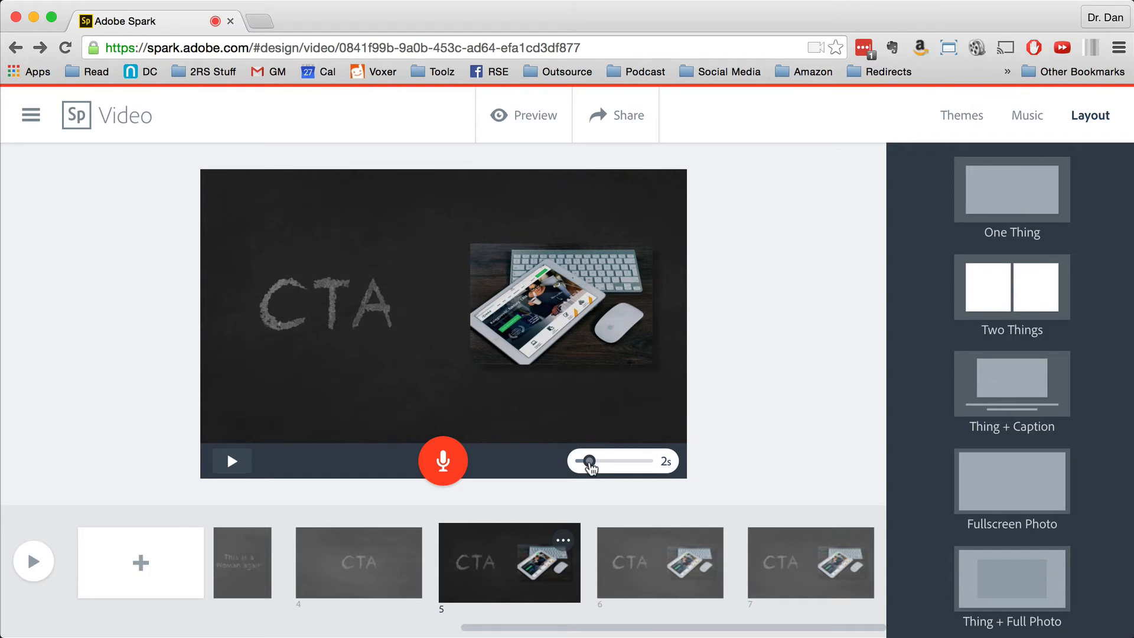
Switch slide 6 to the Fullscreen Photo layout and fill it with the tablet, keyboard and mouse photo from the website search.
{"action": "left_click", "coordinate": [636, 593]}
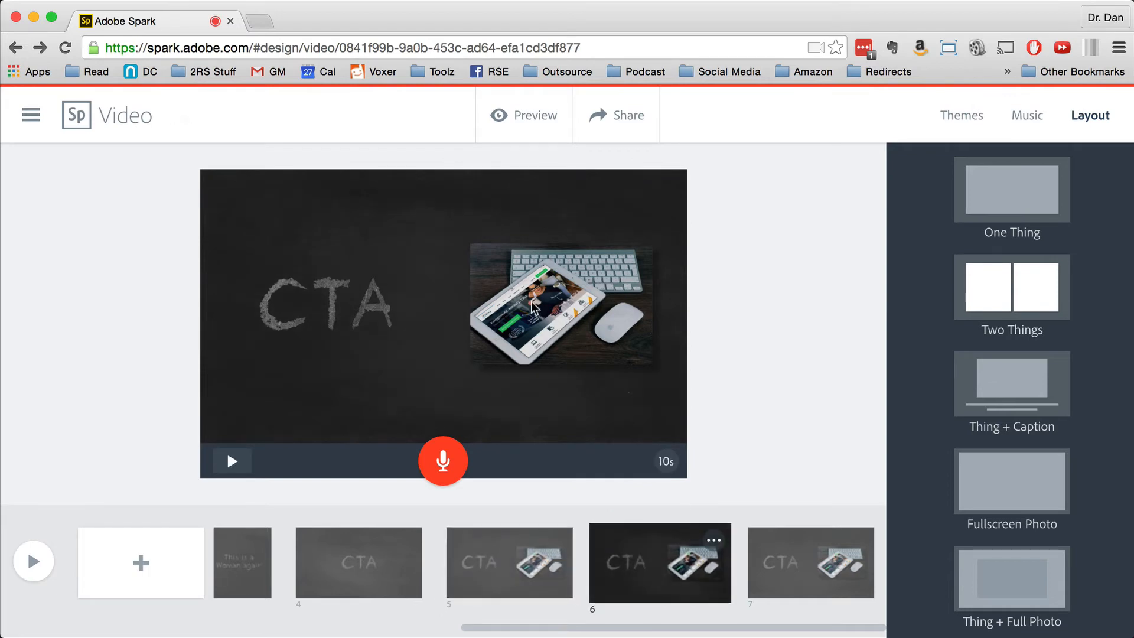
{"action": "left_click", "coordinate": [547, 320]}
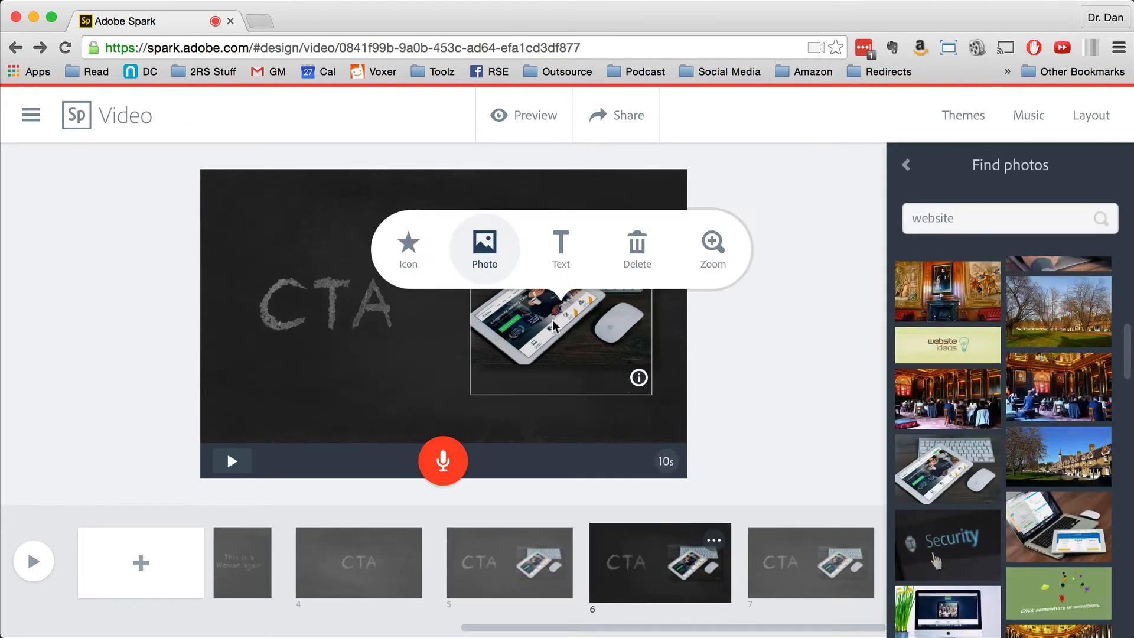
{"action": "left_click", "coordinate": [773, 384]}
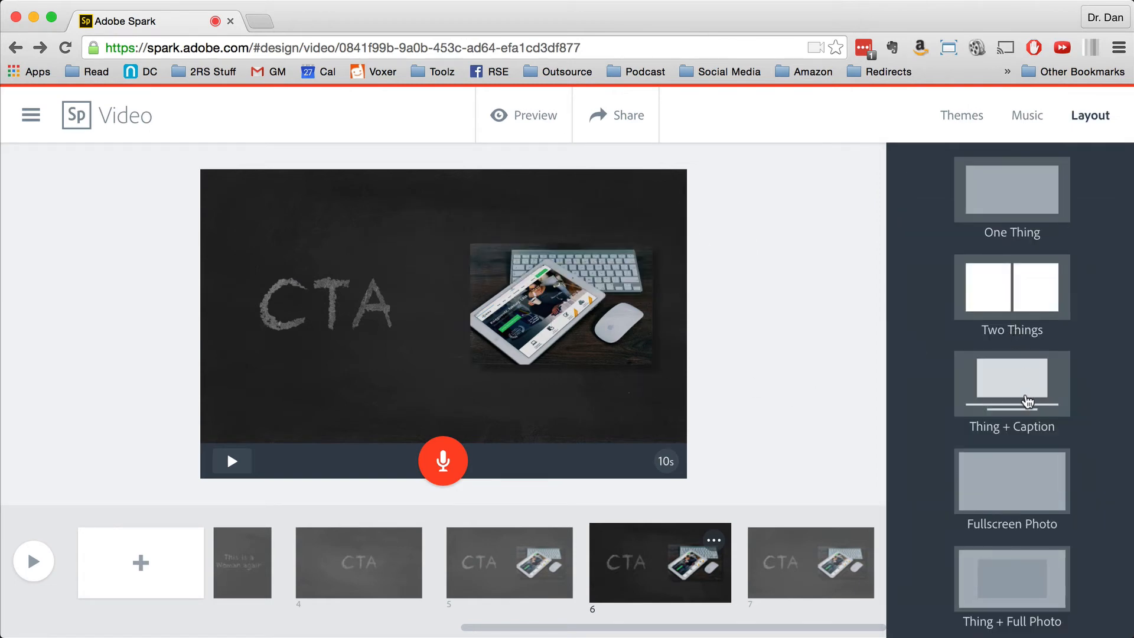
{"action": "left_click", "coordinate": [1028, 502]}
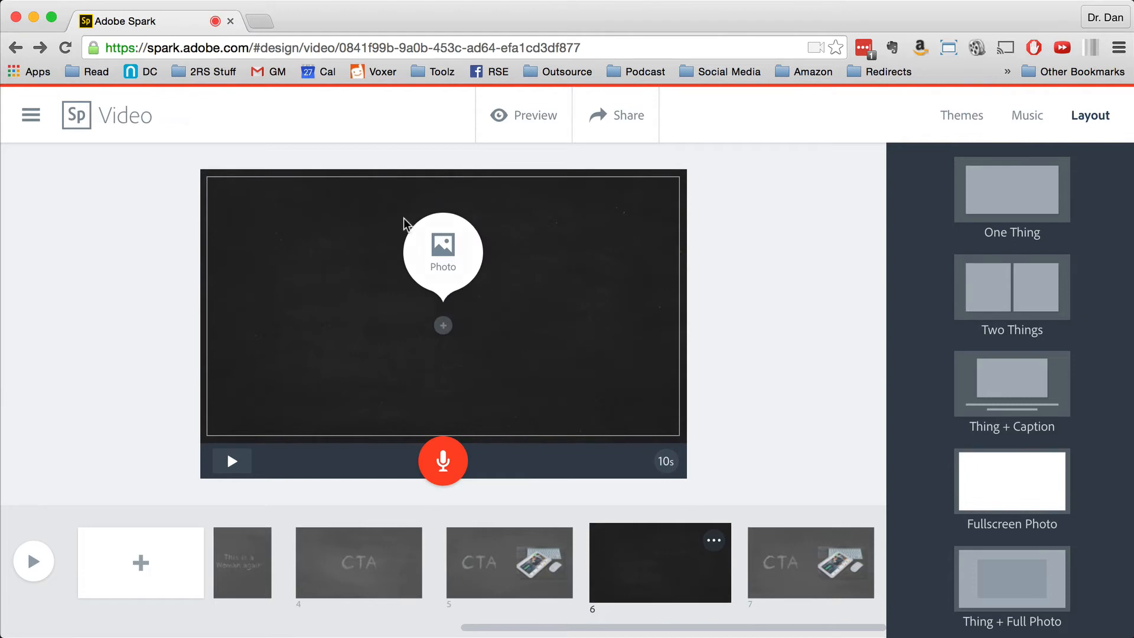
{"action": "left_click", "coordinate": [443, 251]}
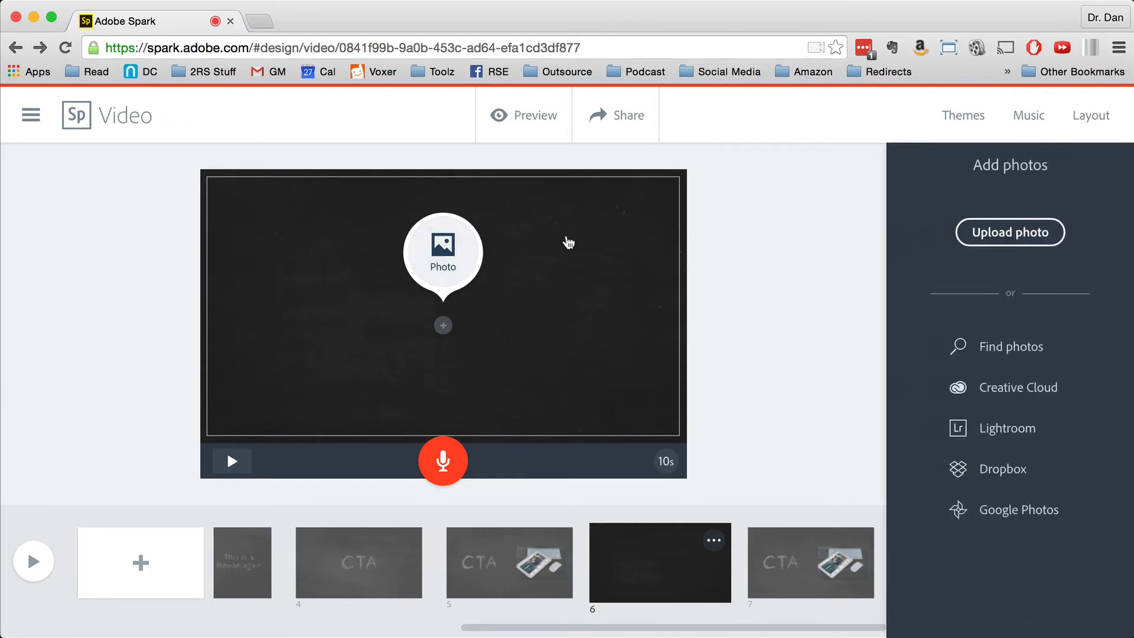
{"action": "left_click", "coordinate": [1010, 348]}
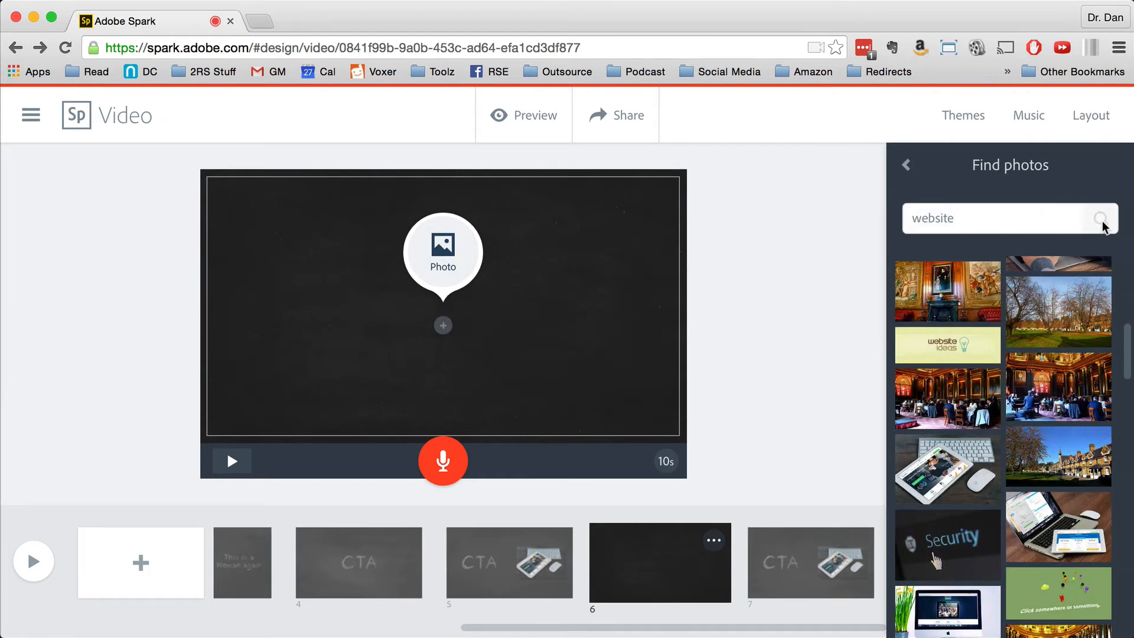
{"action": "left_click", "coordinate": [960, 470]}
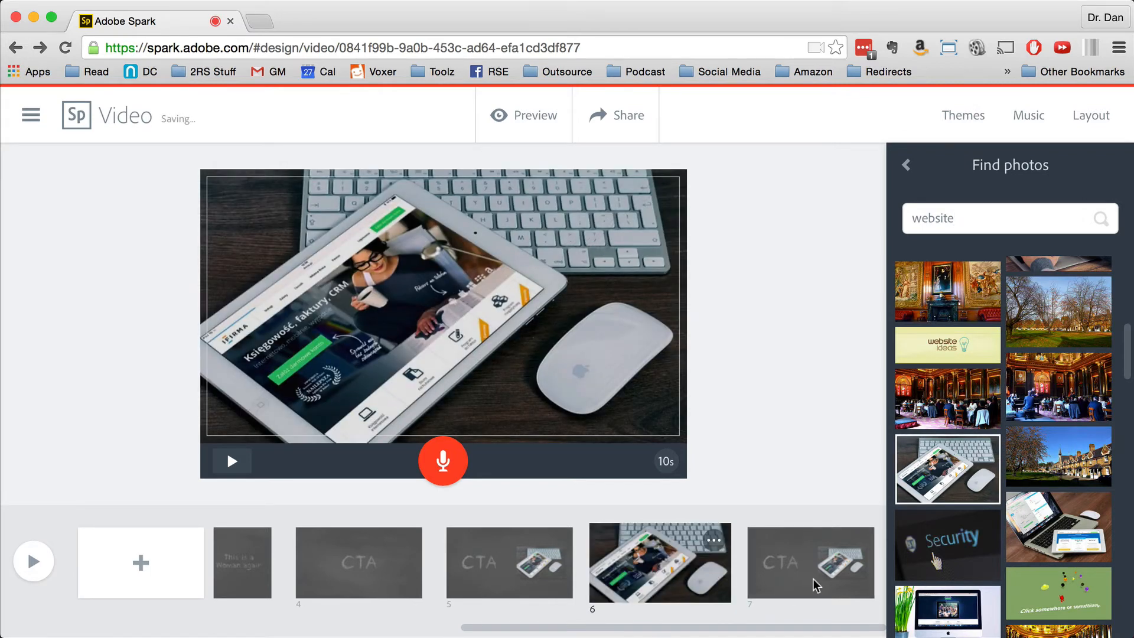
Give slide 7 the Fullscreen Photo layout as well and insert the same tablet, keyboard and mouse photo.
{"action": "left_click", "coordinate": [802, 576]}
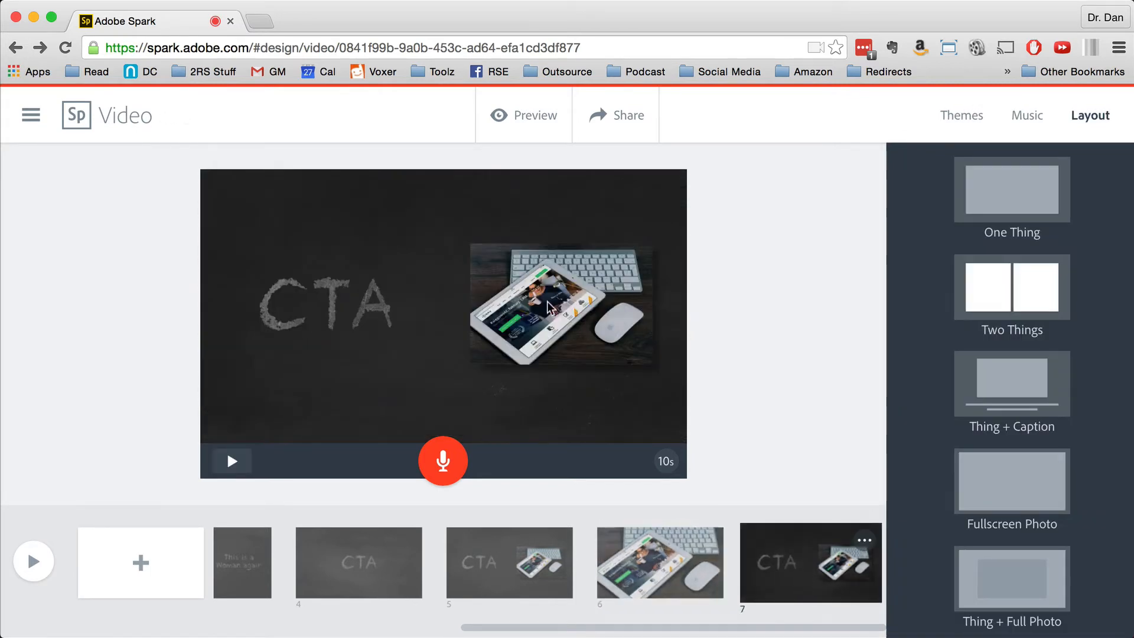
{"action": "left_click", "coordinate": [1037, 486]}
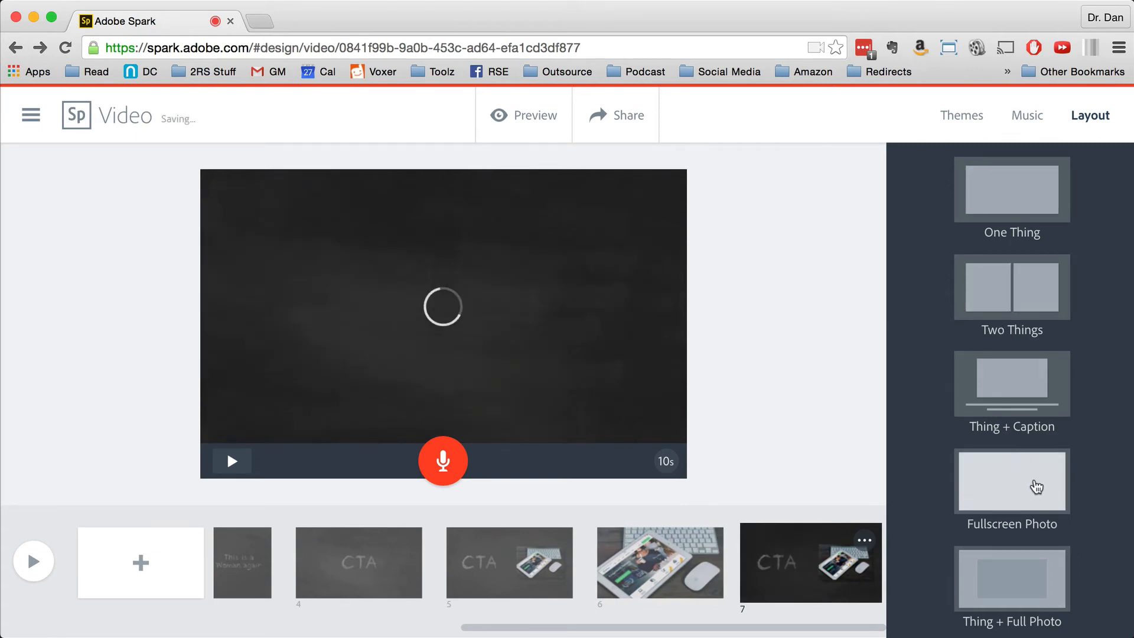
{"action": "left_click", "coordinate": [427, 236]}
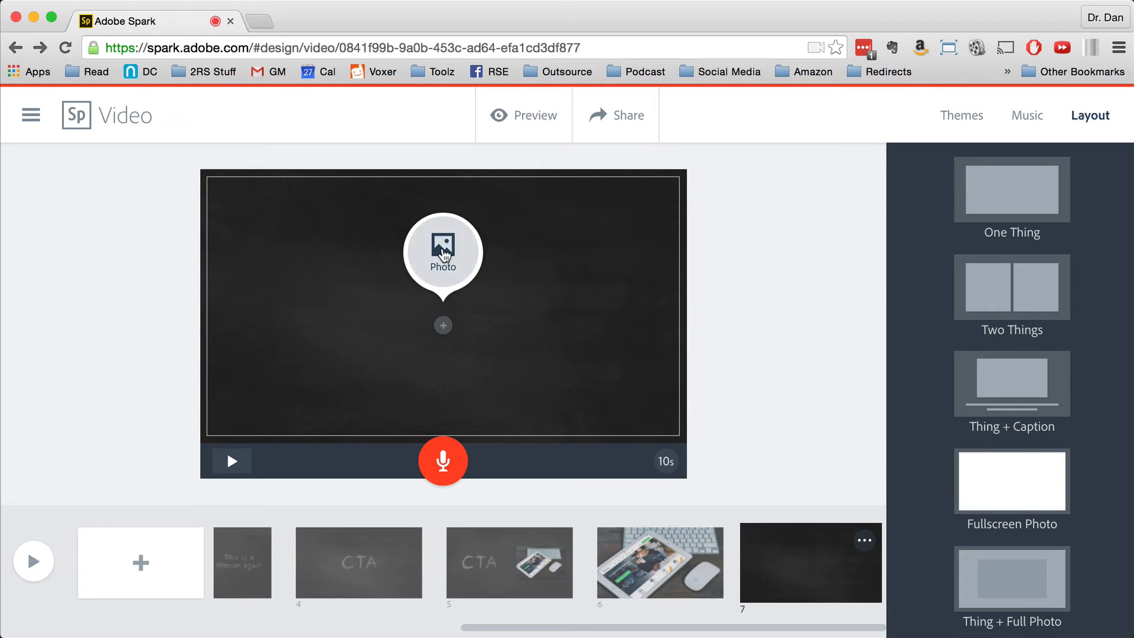
{"action": "left_click", "coordinate": [998, 354]}
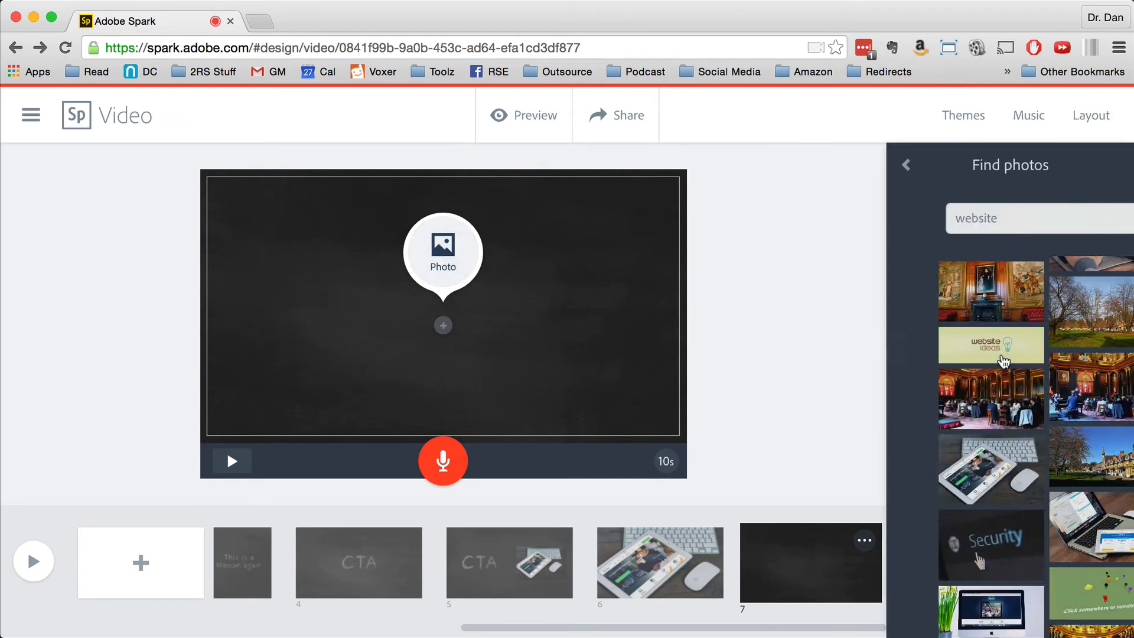
{"action": "left_click", "coordinate": [965, 472]}
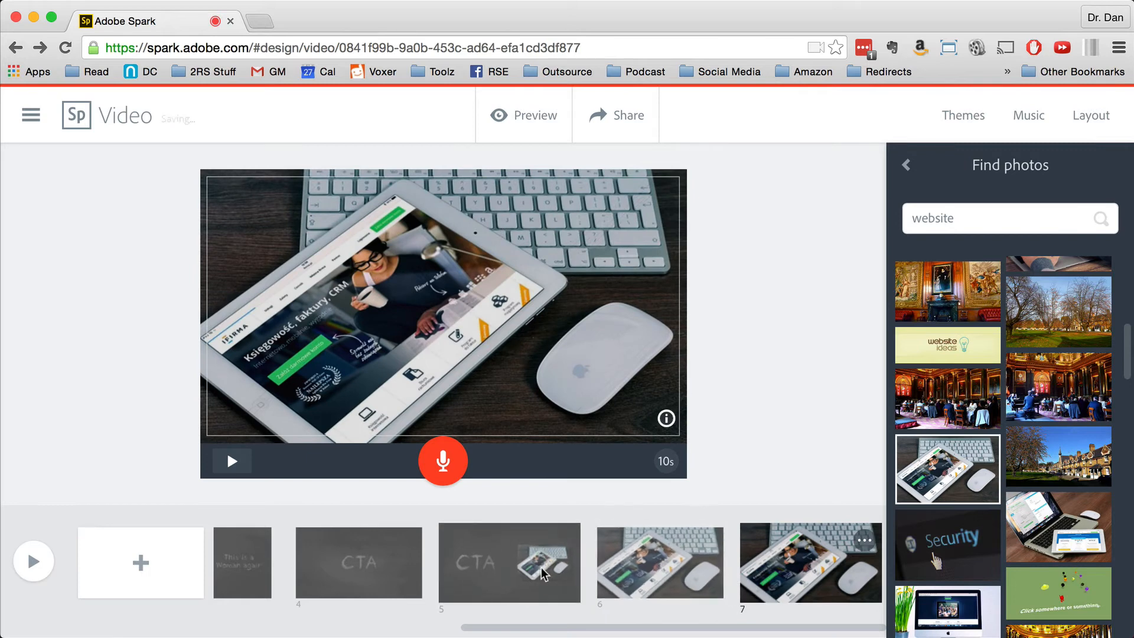
Zoom in on slide 6's fullscreen photo and shift it so the frame centres on the mouse and the tablet's lower corner.
{"action": "left_click", "coordinate": [646, 569]}
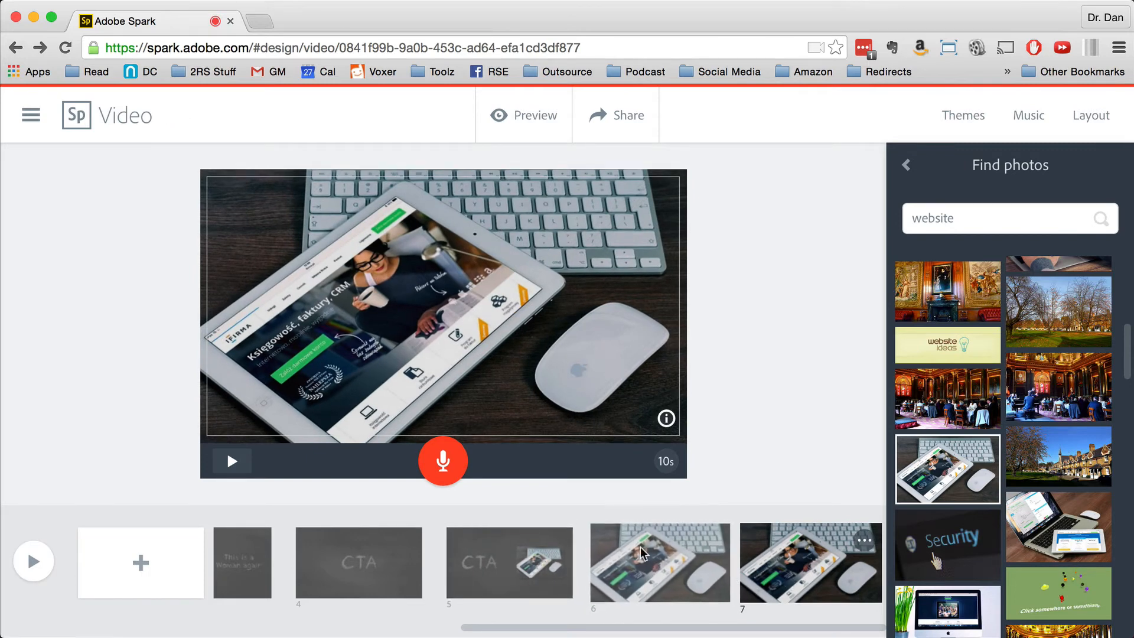
{"action": "left_click", "coordinate": [640, 547]}
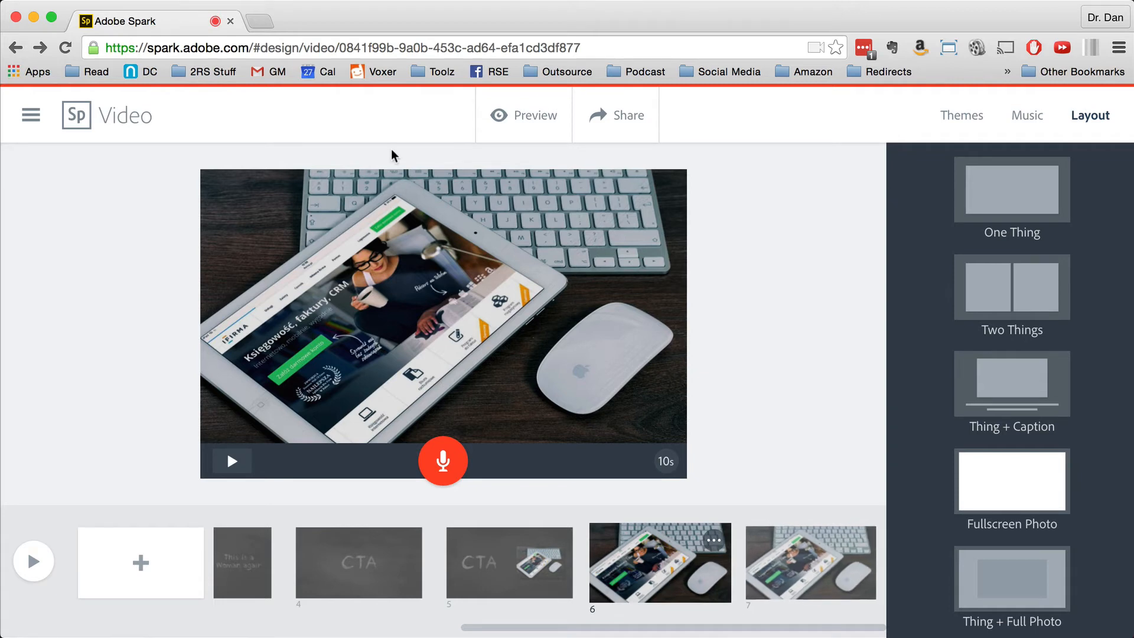
{"action": "left_click", "coordinate": [520, 302]}
{"action": "left_click", "coordinate": [470, 247]}
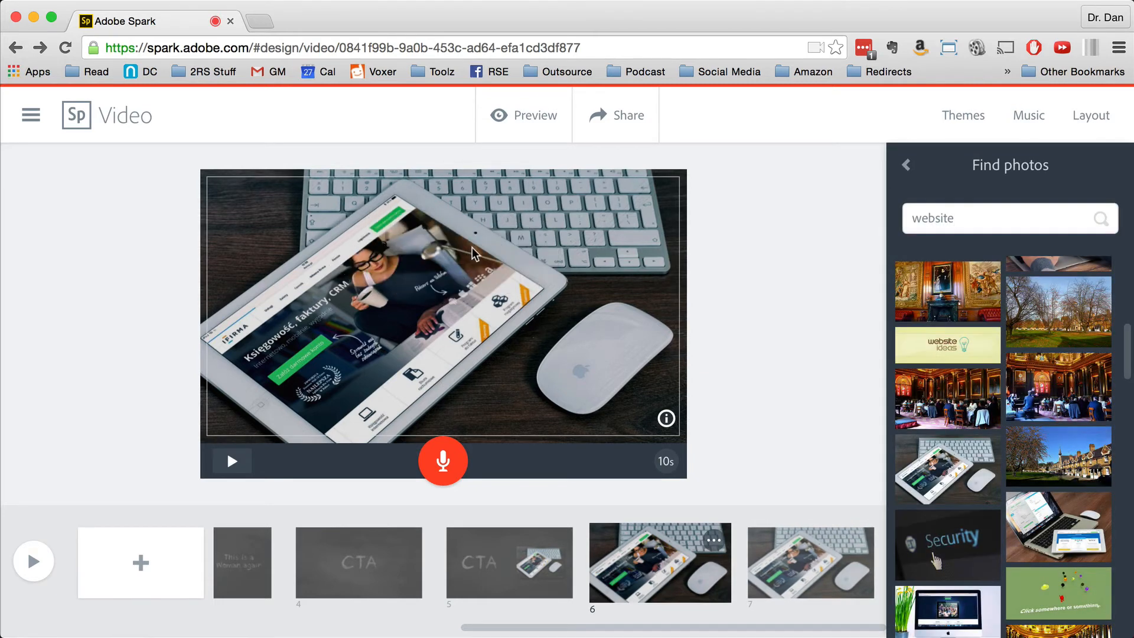
{"action": "left_click", "coordinate": [545, 264]}
{"action": "left_click", "coordinate": [640, 342]}
{"action": "left_click", "coordinate": [518, 282]}
{"action": "left_click", "coordinate": [520, 243]}
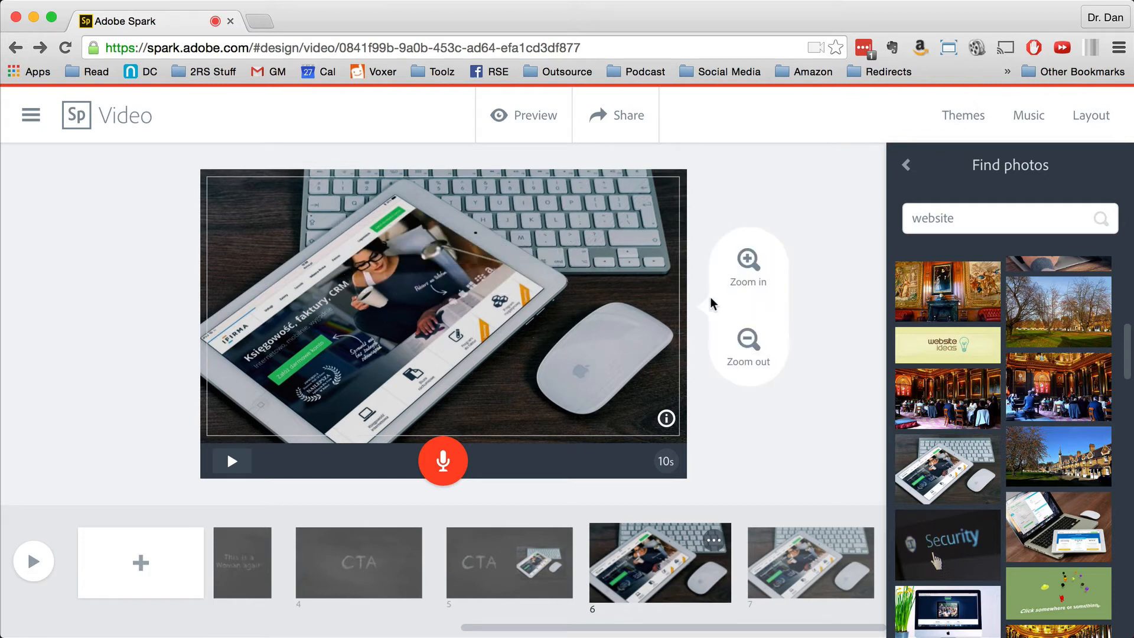
{"action": "left_click", "coordinate": [749, 275]}
{"action": "left_click", "coordinate": [748, 276]}
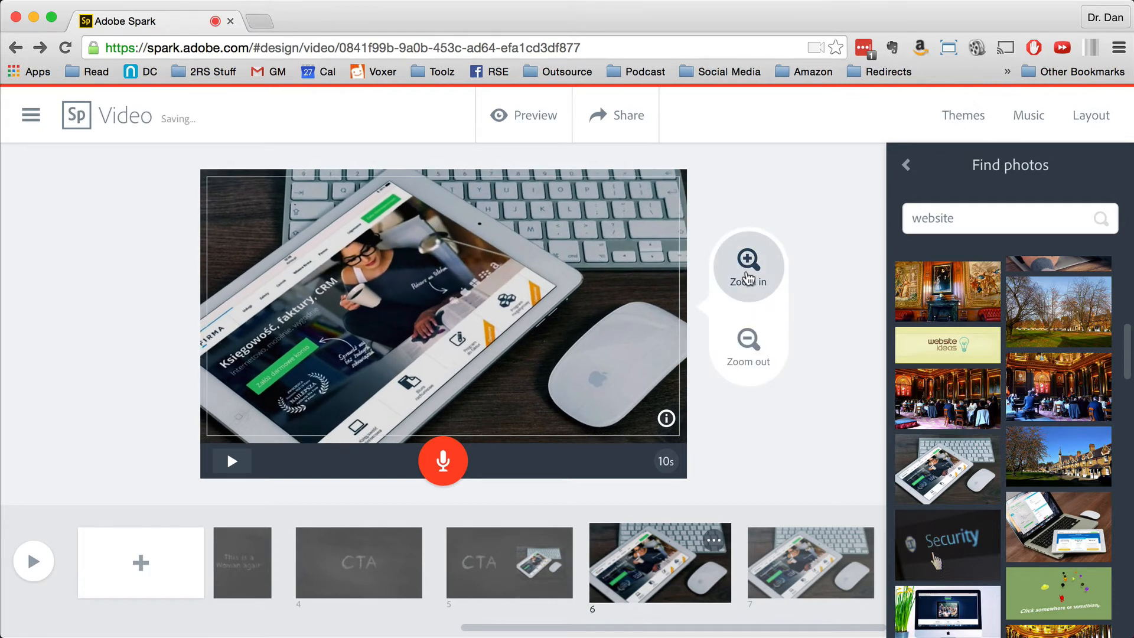
{"action": "left_click_drag", "start_coordinate": [537, 324], "coordinate": [450, 289]}
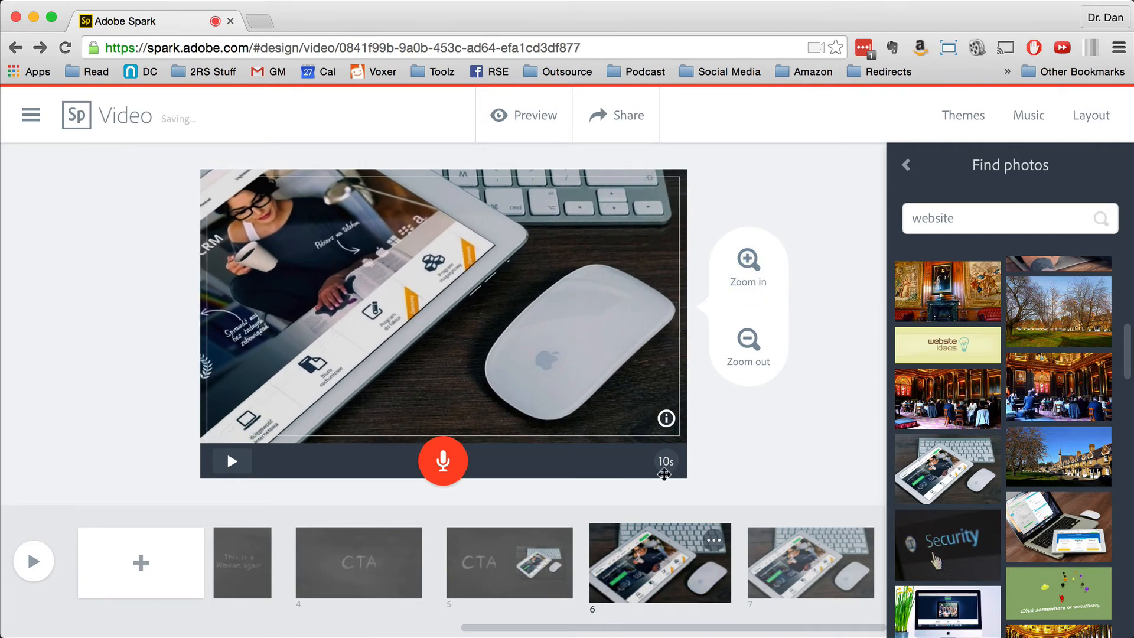
Zoom in on slide 7's fullscreen photo and reposition it so the frame favours the tablet and keyboard.
{"action": "left_click", "coordinate": [785, 527]}
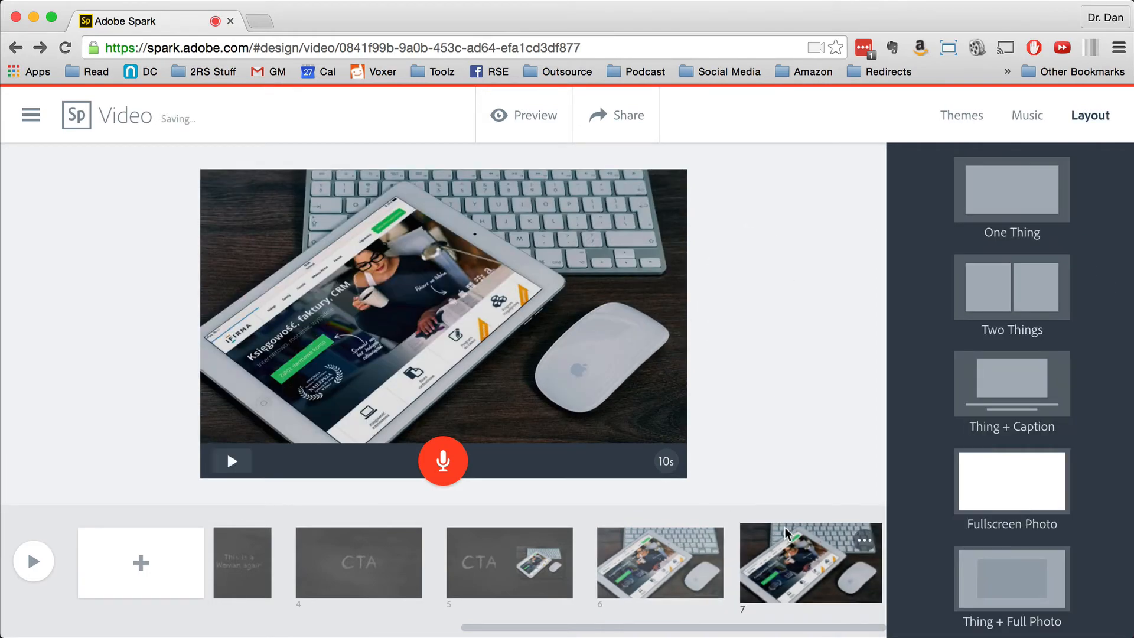
{"action": "left_click", "coordinate": [595, 365]}
{"action": "left_click", "coordinate": [504, 247]}
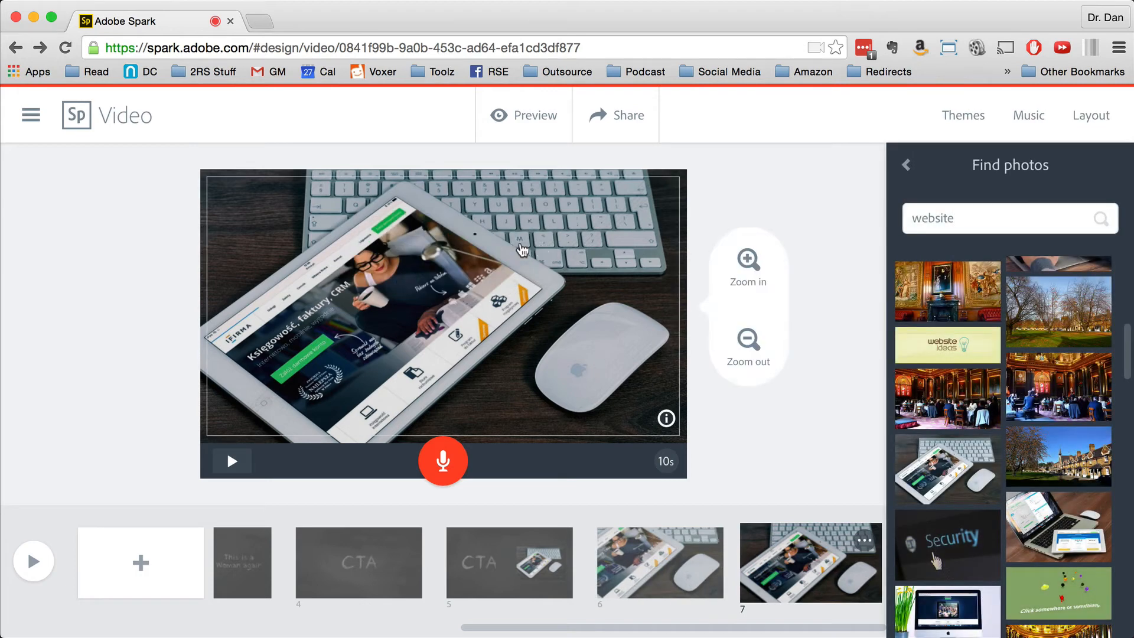
{"action": "left_click", "coordinate": [742, 271]}
{"action": "left_click_drag", "start_coordinate": [581, 320], "coordinate": [628, 325]}
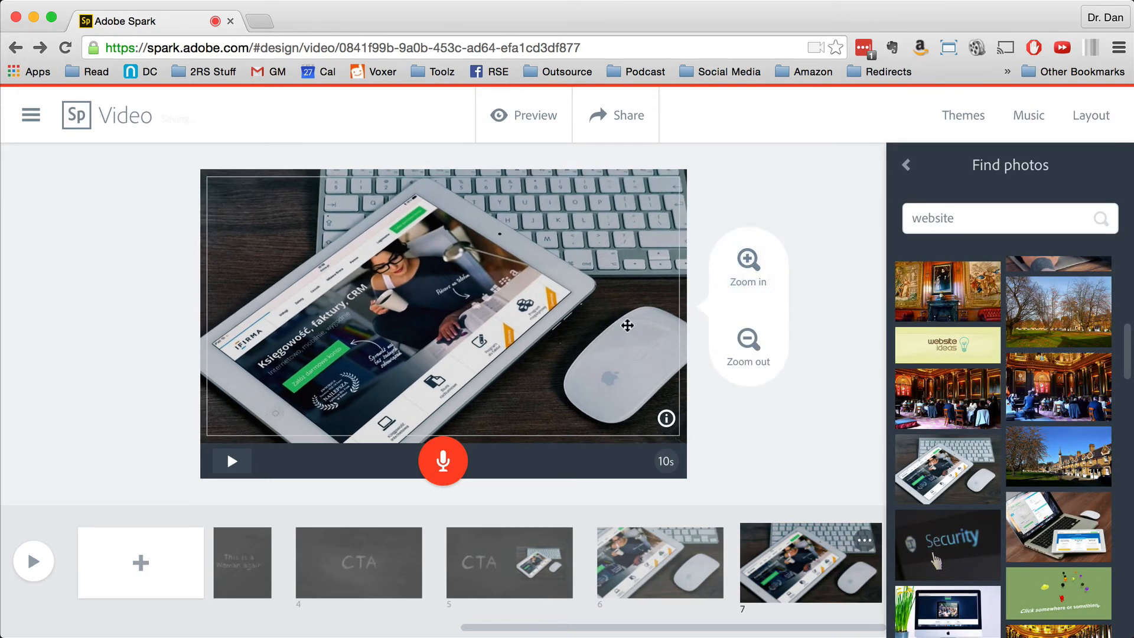
{"action": "left_click", "coordinate": [726, 259]}
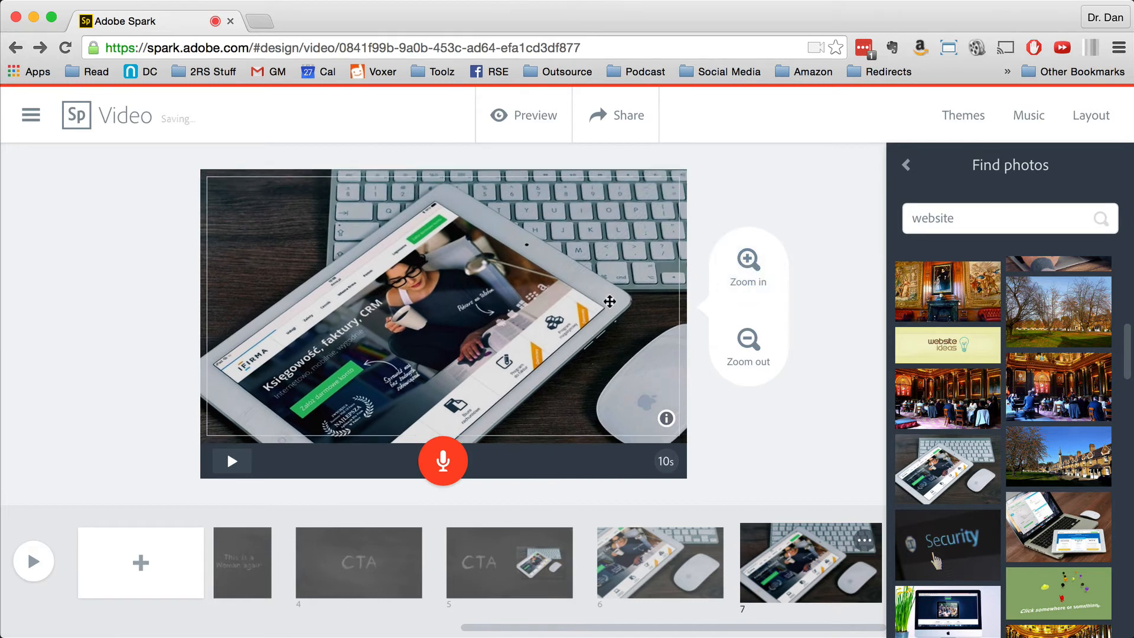
{"action": "left_click_drag", "start_coordinate": [609, 307], "coordinate": [623, 321]}
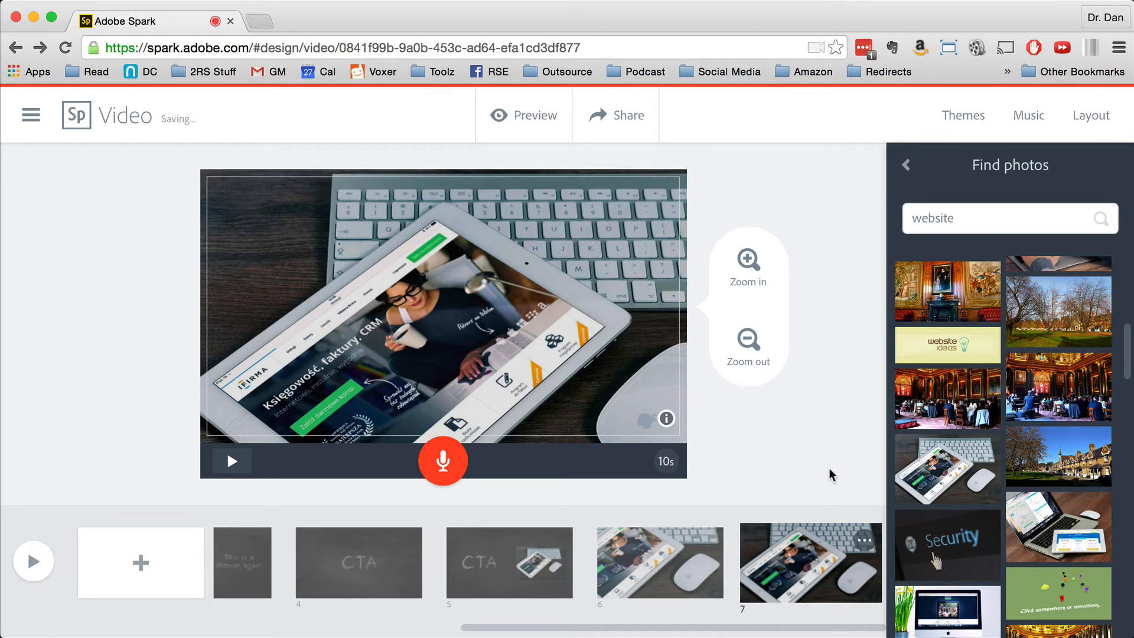
{"action": "left_click", "coordinate": [828, 468]}
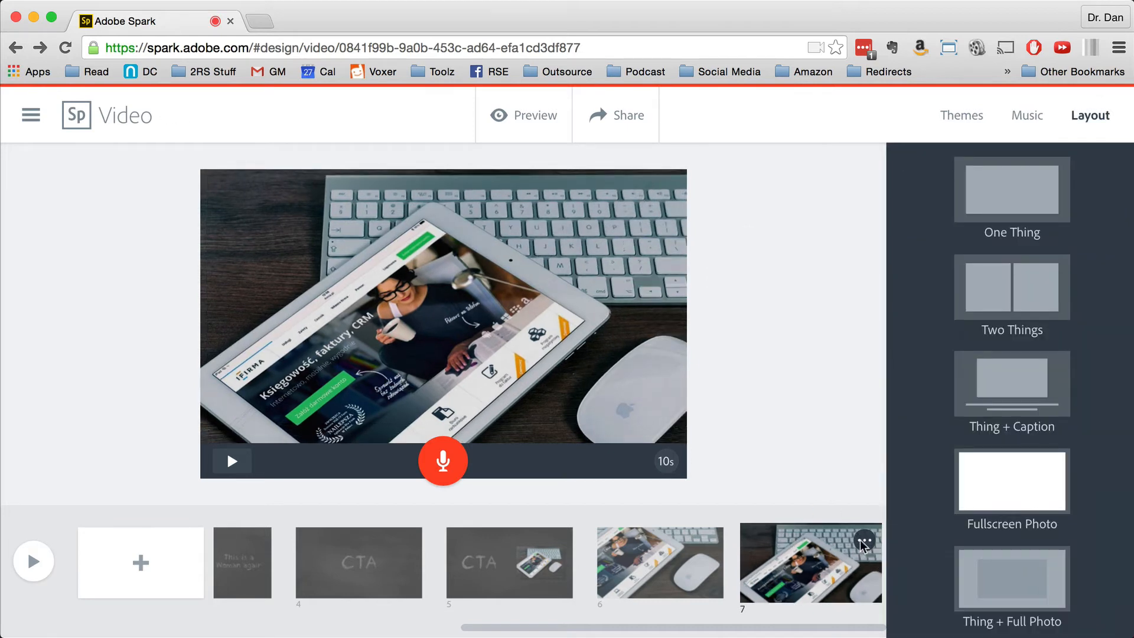
Set the duration of slide 7 to 2 seconds.
{"action": "left_click", "coordinate": [863, 542]}
{"action": "left_click", "coordinate": [666, 461]}
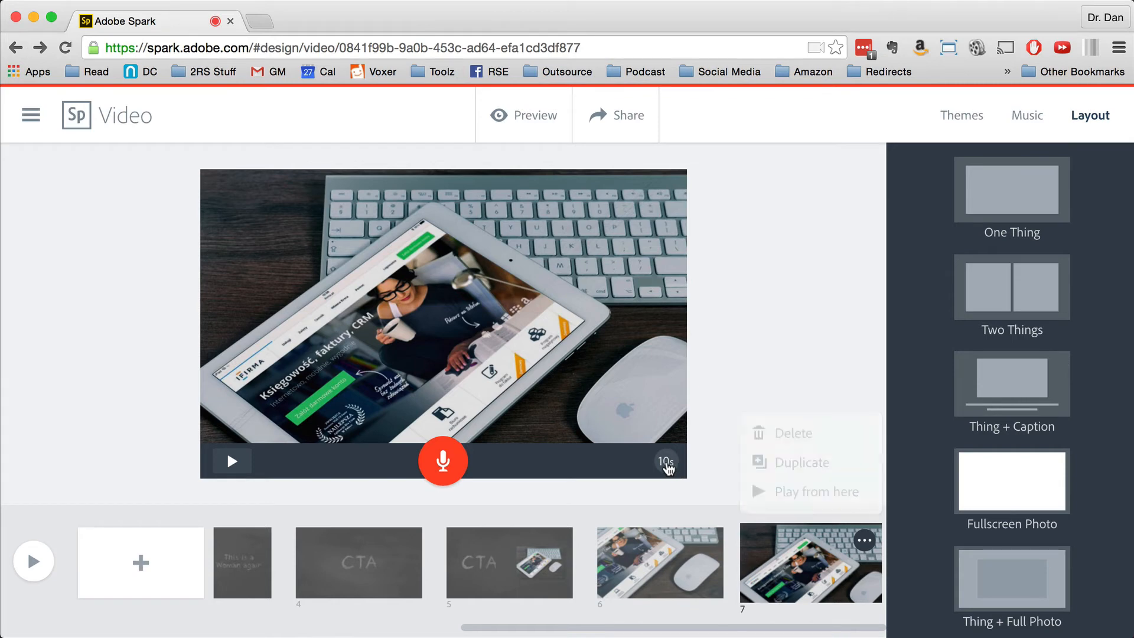
{"action": "mouse_move", "coordinate": [663, 465]}
{"action": "left_click", "coordinate": [586, 461]}
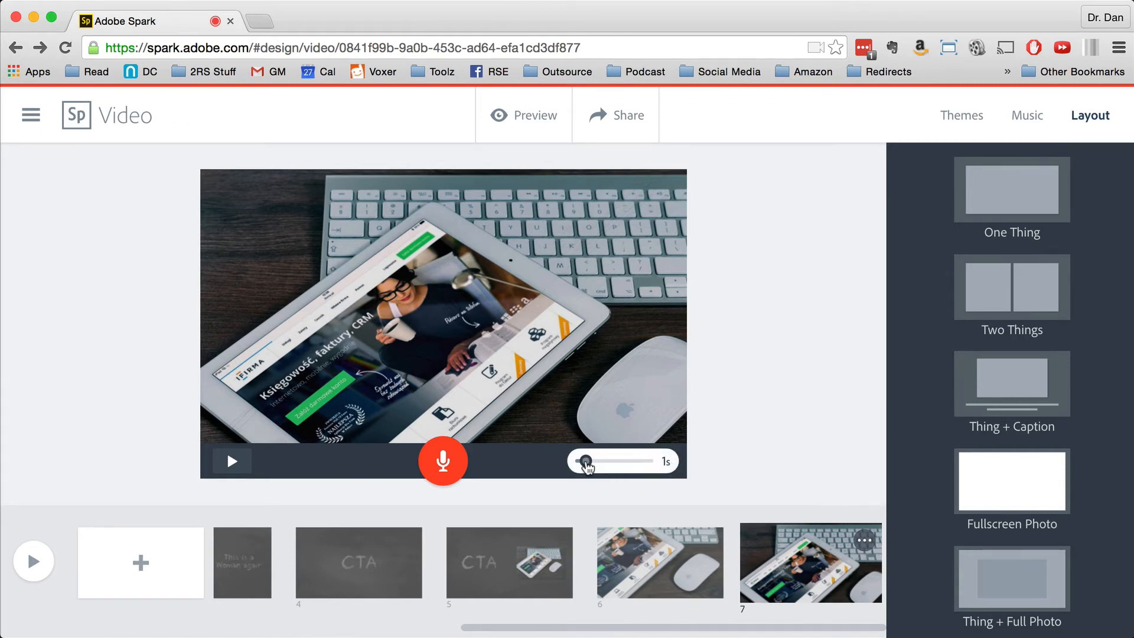
{"action": "left_click_drag", "start_coordinate": [586, 464], "coordinate": [594, 468]}
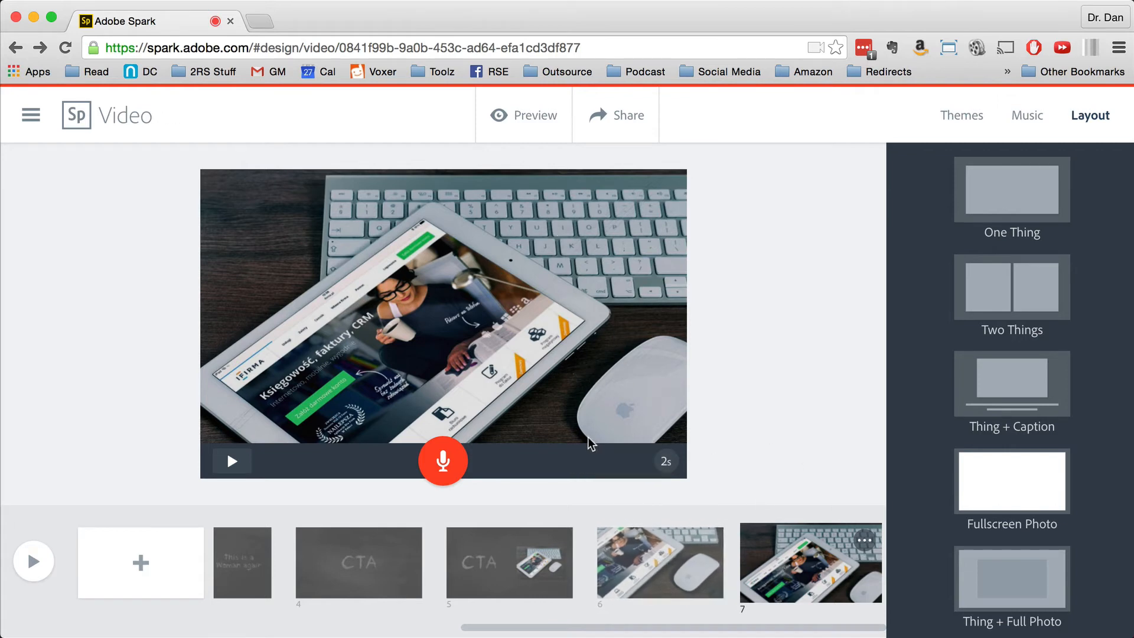
Duplicate slide 7 and zoom the copy's photo in further, positioning it on the website shown on the tablet.
{"action": "left_click", "coordinate": [864, 540]}
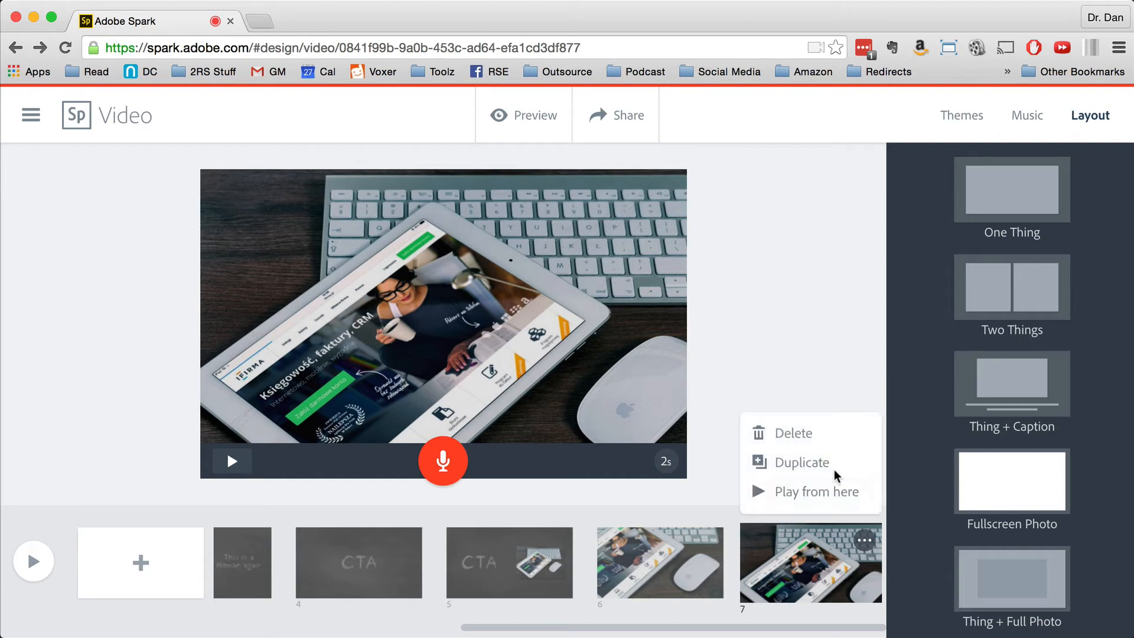
{"action": "left_click", "coordinate": [831, 461]}
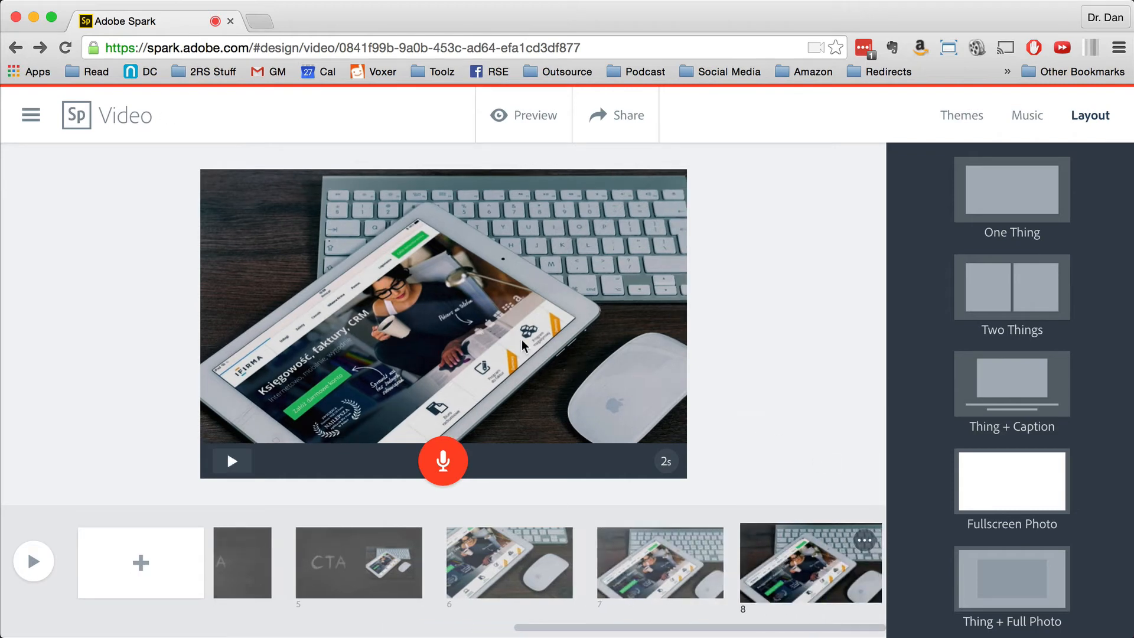
{"action": "left_click", "coordinate": [522, 339]}
{"action": "left_click", "coordinate": [518, 248]}
{"action": "left_click", "coordinate": [737, 266]}
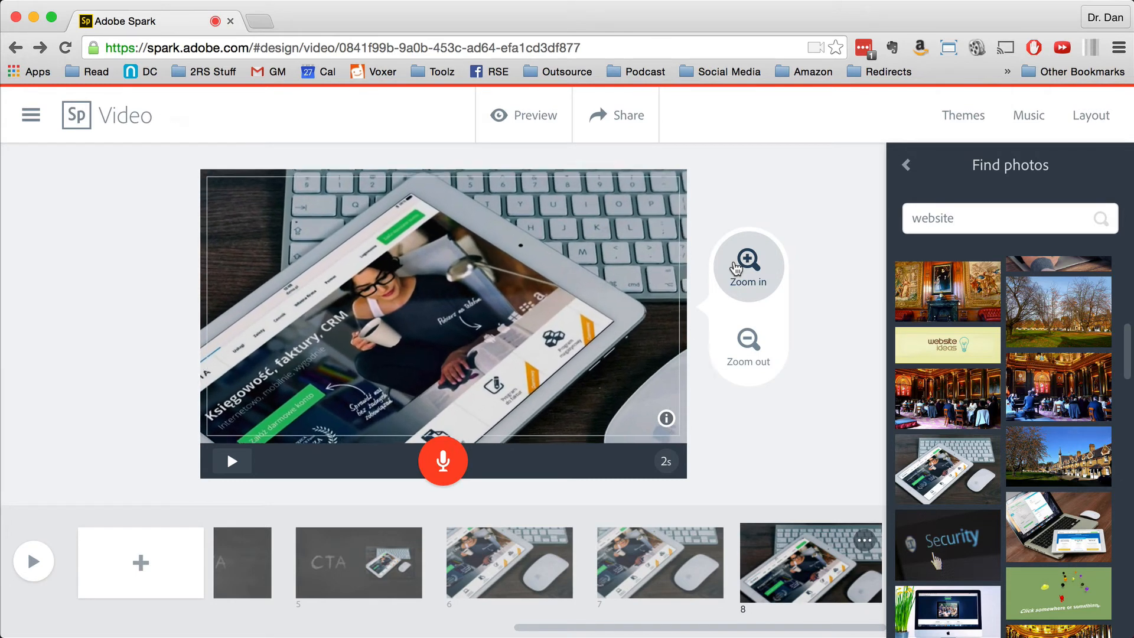
{"action": "left_click_drag", "start_coordinate": [559, 267], "coordinate": [650, 255]}
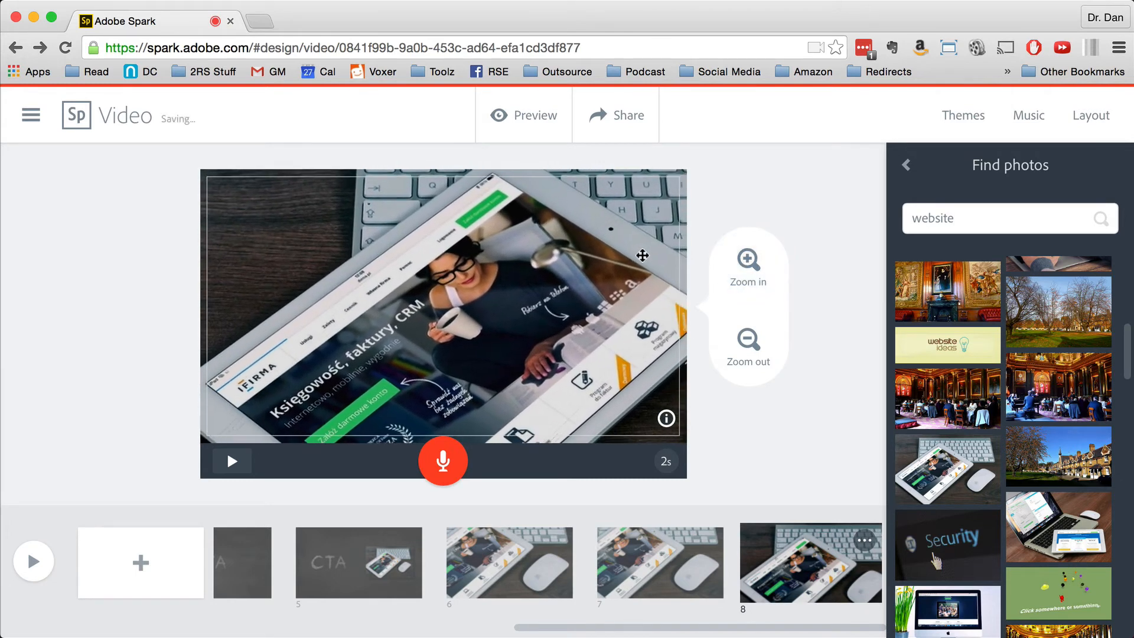
{"action": "left_click", "coordinate": [817, 455]}
Preview the video, skipping ahead to watch how the zoomed photo slides play, and return to the editor.
{"action": "left_click", "coordinate": [461, 564]}
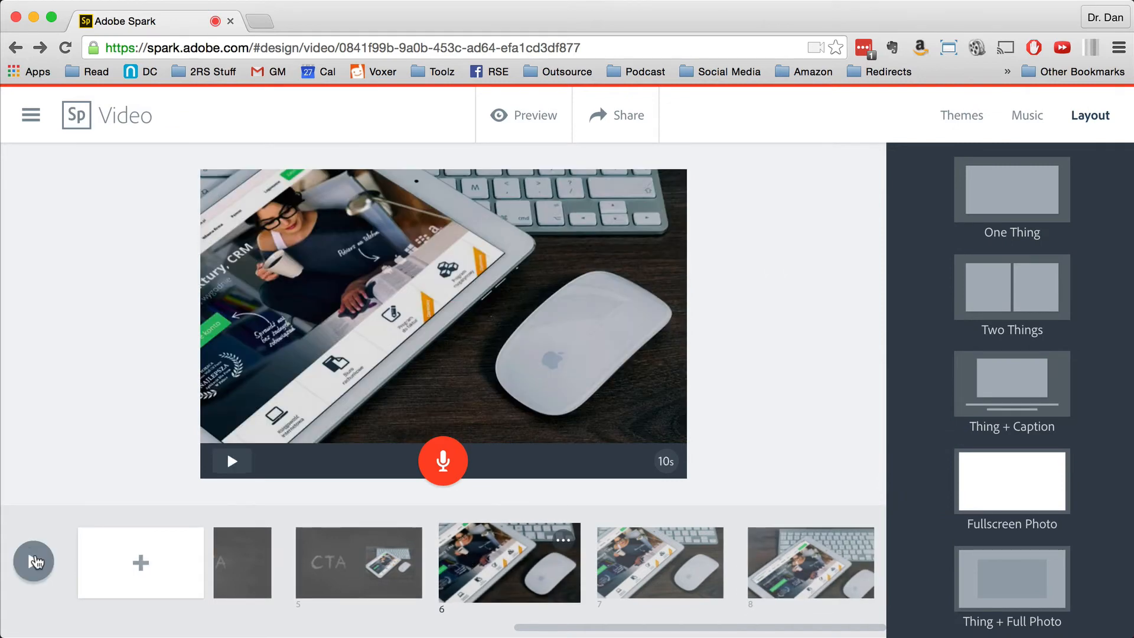
{"action": "left_click", "coordinate": [33, 561]}
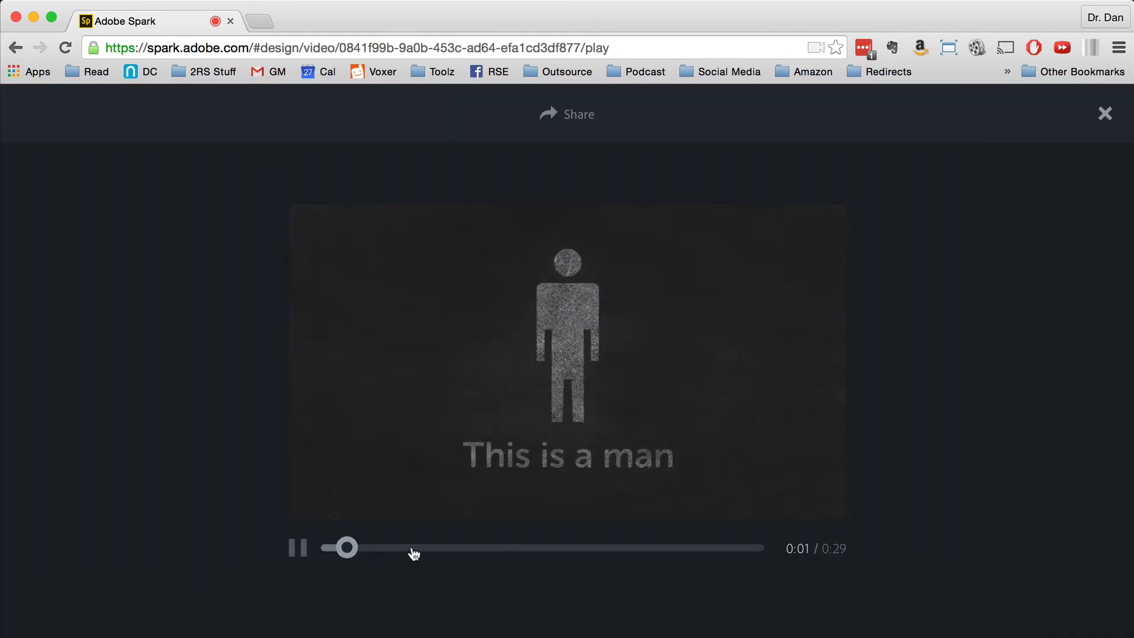
{"action": "left_click", "coordinate": [448, 548]}
{"action": "left_click_drag", "start_coordinate": [448, 551], "coordinate": [484, 554]}
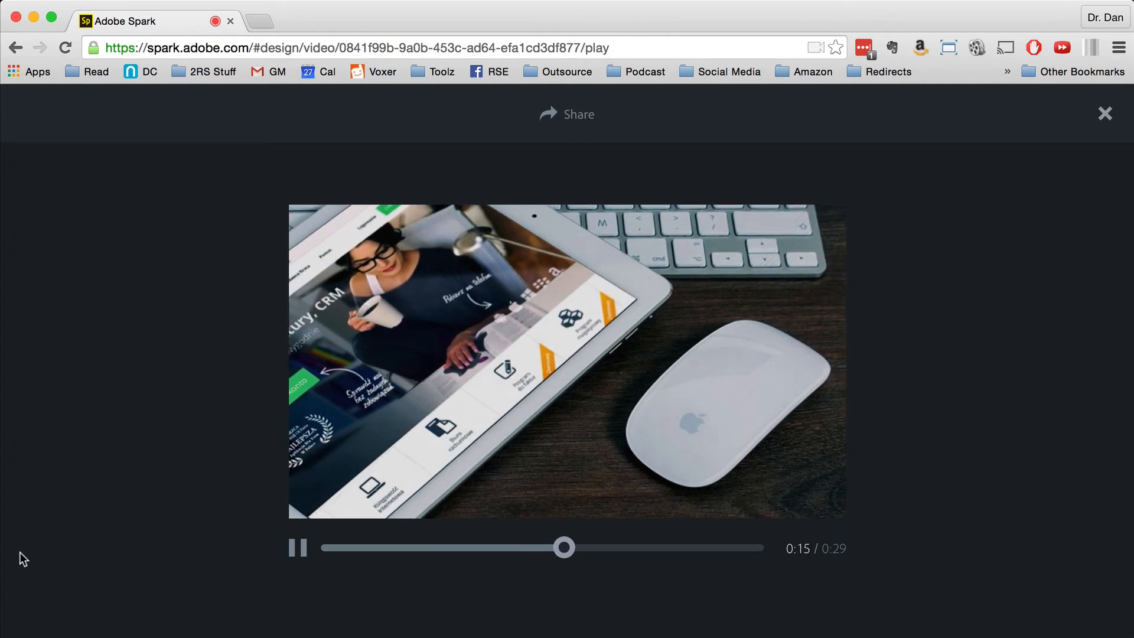
{"action": "left_click", "coordinate": [298, 548]}
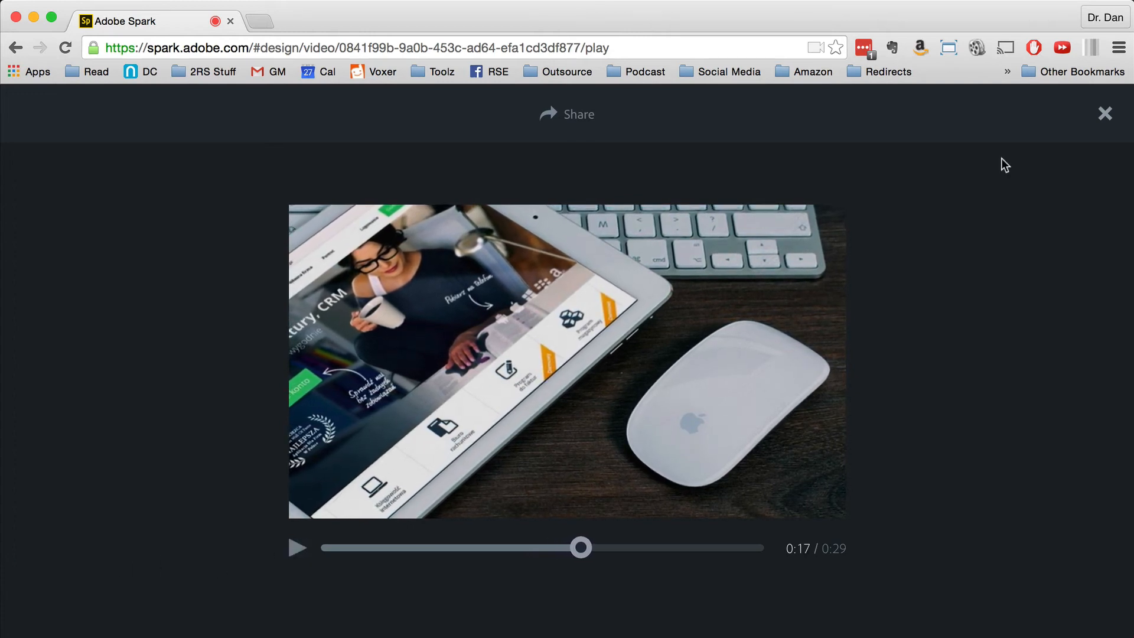
{"action": "left_click", "coordinate": [1103, 113]}
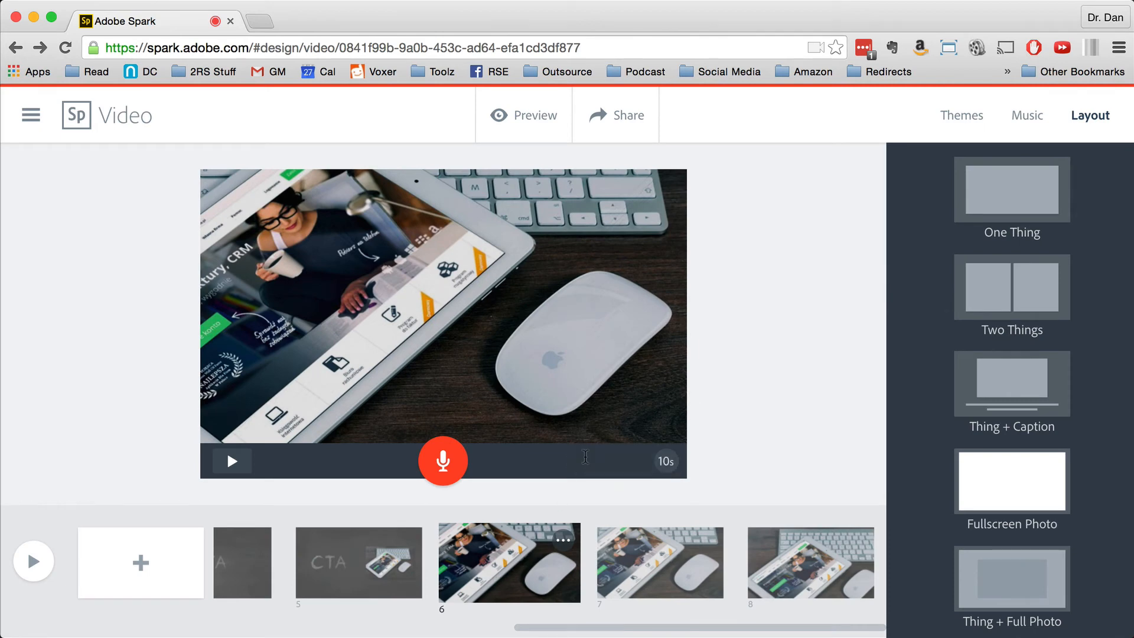
Set the duration of slide 6, the close-up of the mouse, to 2 seconds.
{"action": "mouse_move", "coordinate": [666, 463]}
{"action": "left_click", "coordinate": [581, 465]}
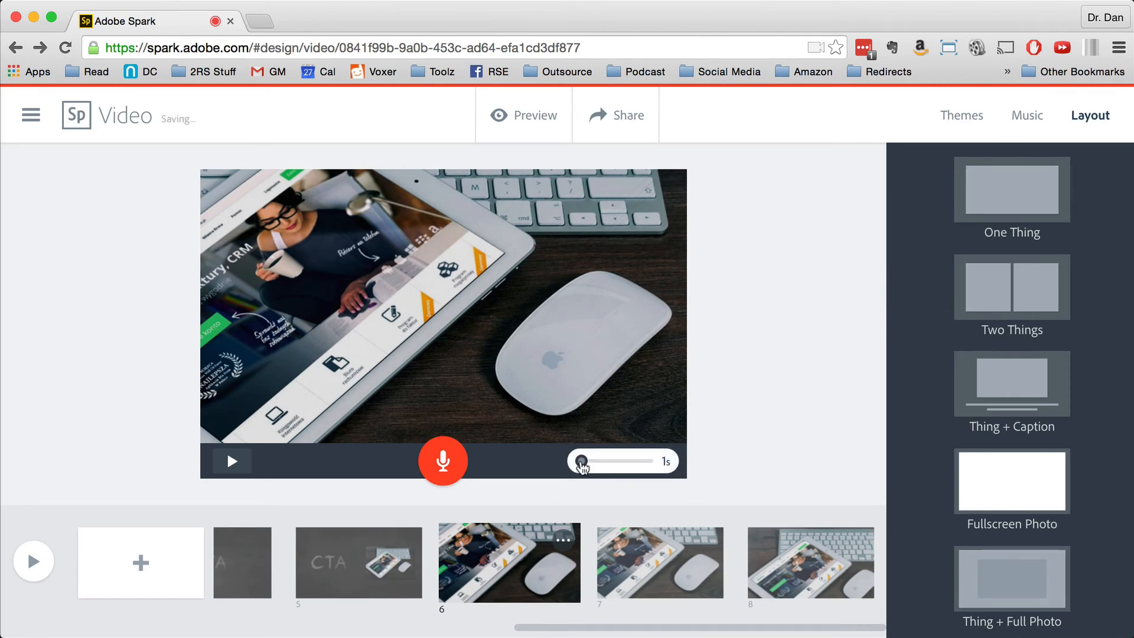
{"action": "left_click_drag", "start_coordinate": [584, 466], "coordinate": [592, 467]}
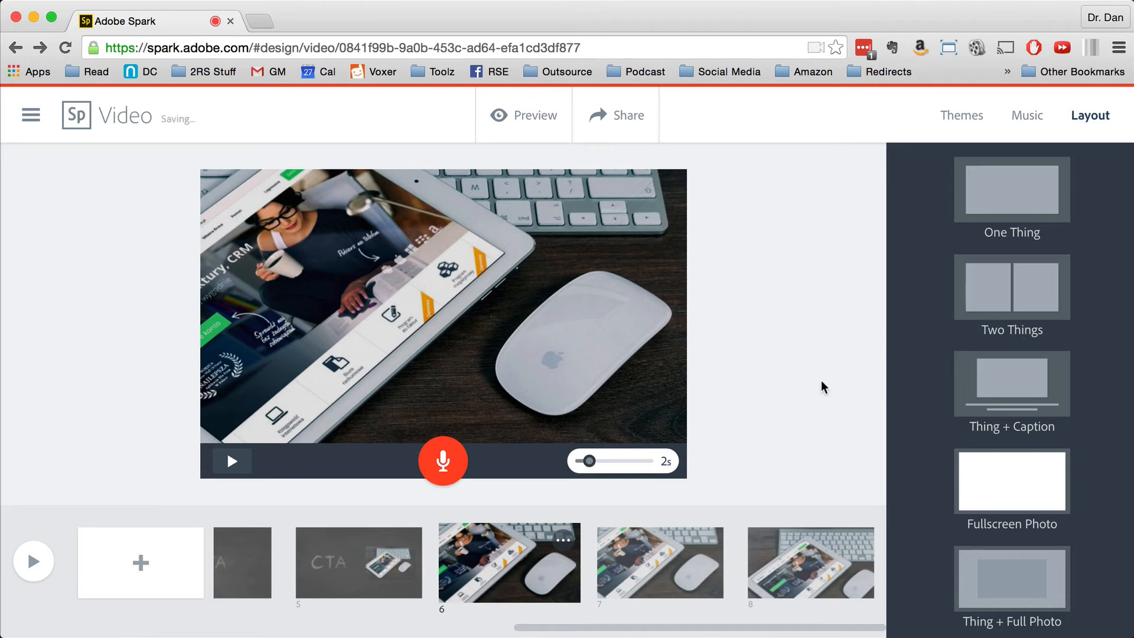
Set the duration of slide 8, the last zoomed tablet photo, to 10 seconds.
{"action": "left_click", "coordinate": [638, 586]}
{"action": "left_click", "coordinate": [838, 584]}
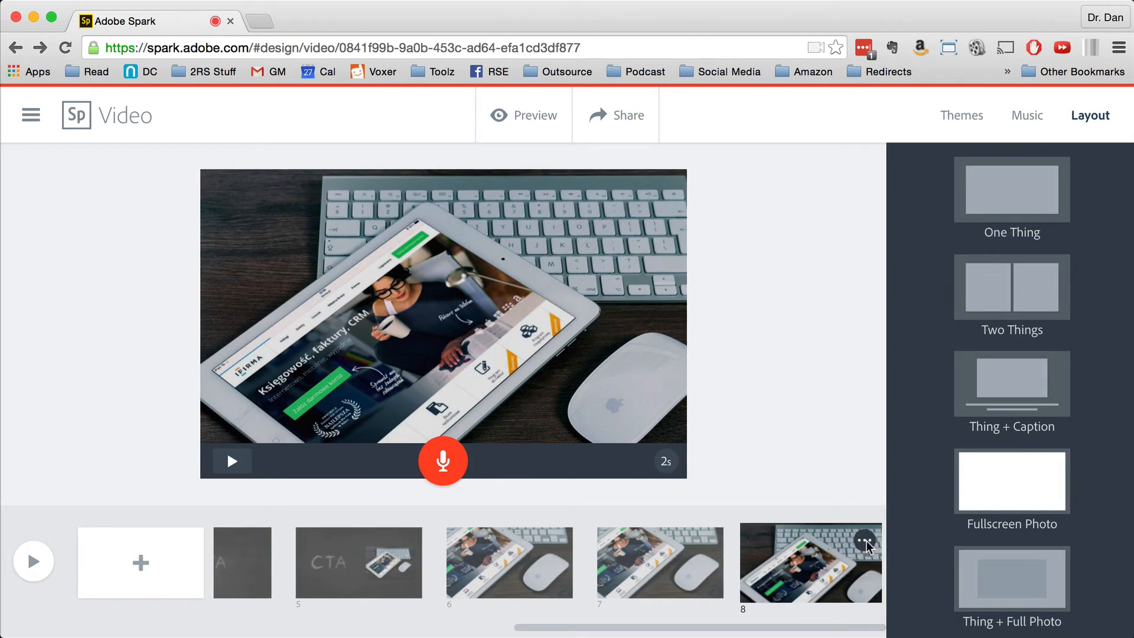
{"action": "mouse_move", "coordinate": [663, 461]}
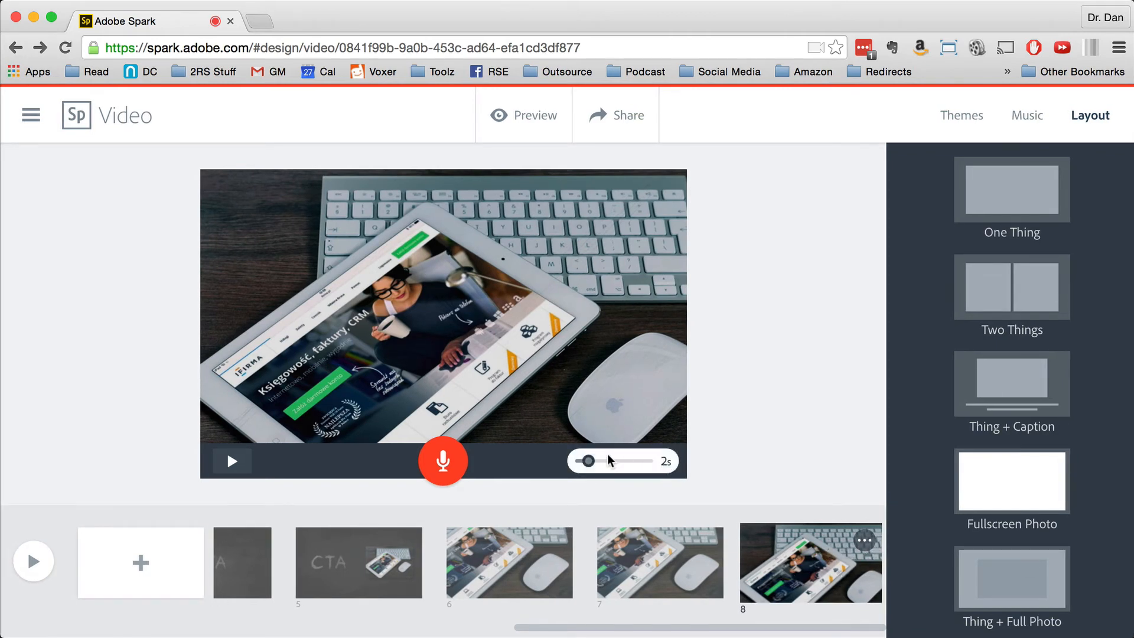
{"action": "left_click_drag", "start_coordinate": [591, 464], "coordinate": [647, 461]}
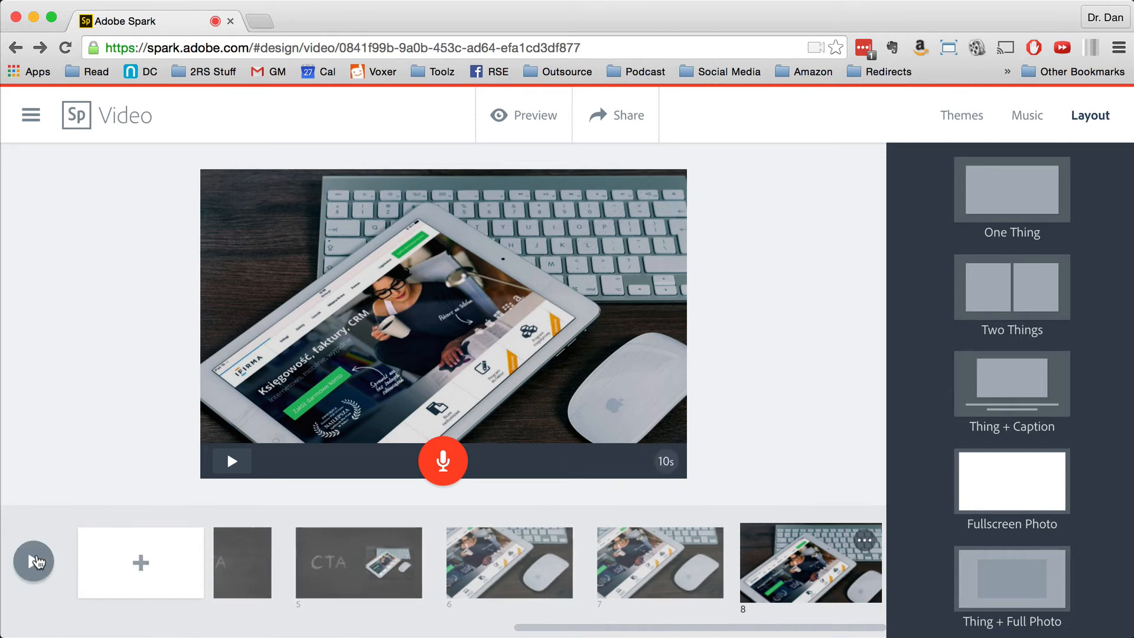
Preview the video again, replaying the zoom sequence of the tablet photo slides, and return to the editor.
{"action": "left_click", "coordinate": [34, 561]}
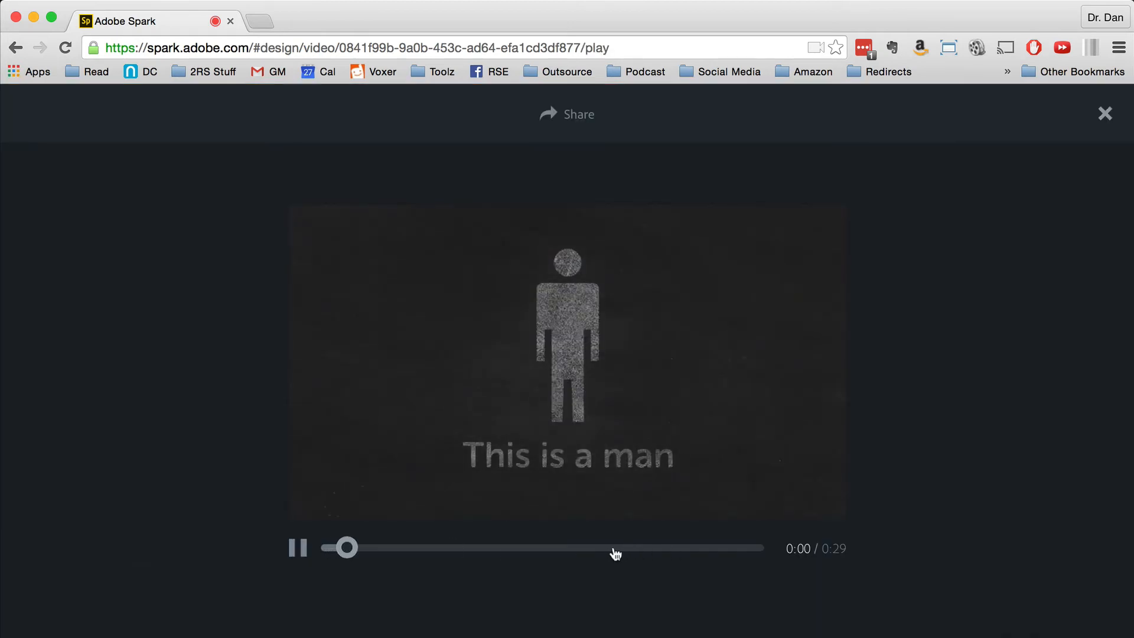
{"action": "left_click_drag", "start_coordinate": [611, 552], "coordinate": [479, 552]}
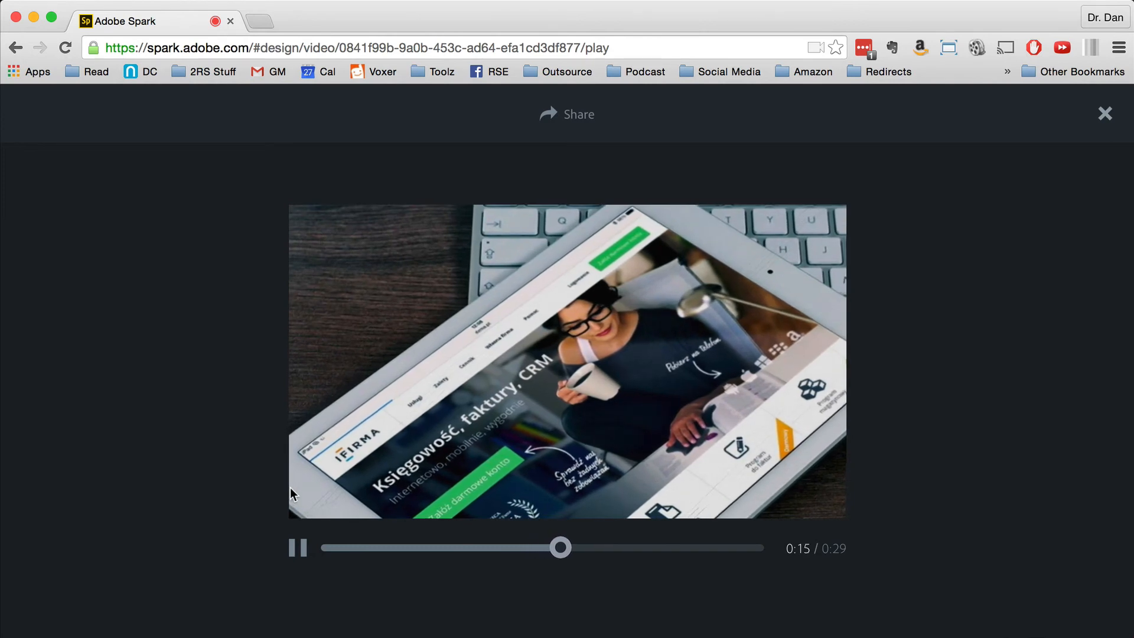
{"action": "left_click", "coordinate": [295, 547]}
{"action": "left_click_drag", "start_coordinate": [561, 547], "coordinate": [505, 549]}
{"action": "left_click", "coordinate": [296, 545]}
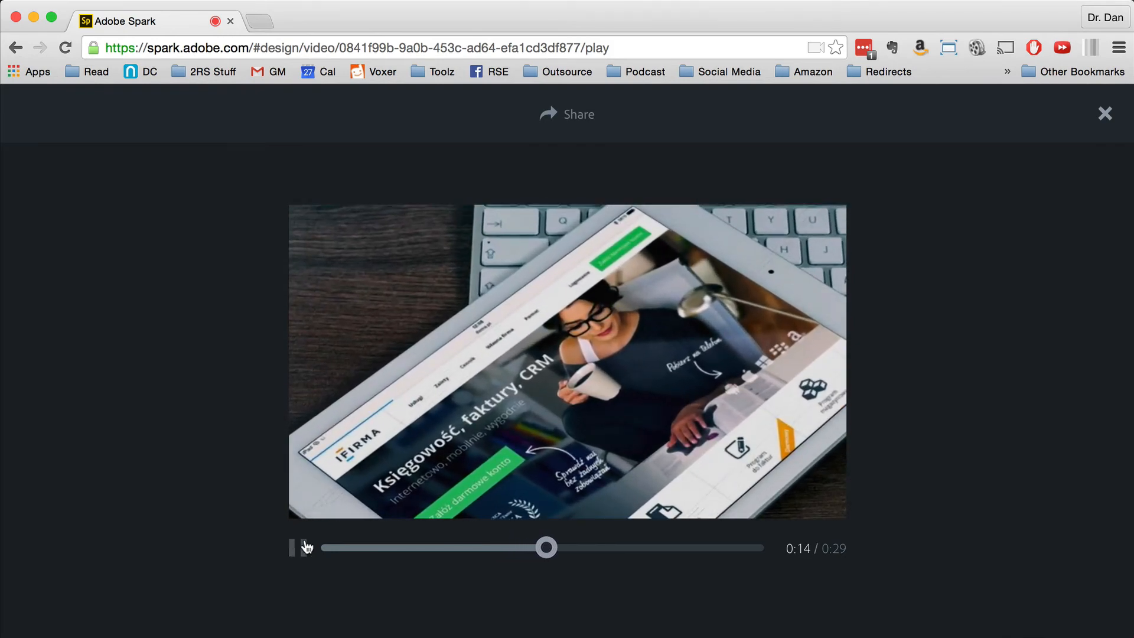
{"action": "left_click", "coordinate": [307, 548]}
{"action": "left_click", "coordinate": [1104, 113]}
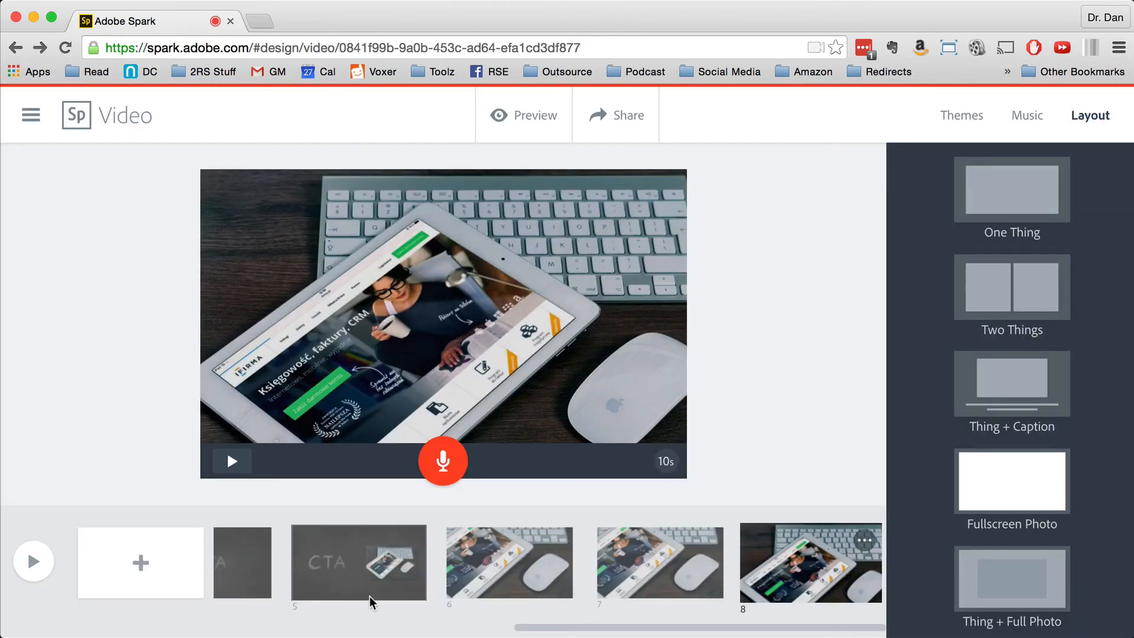
Adjust the duration of slide 6 slightly and bring up slide 7.
{"action": "left_click", "coordinate": [650, 561]}
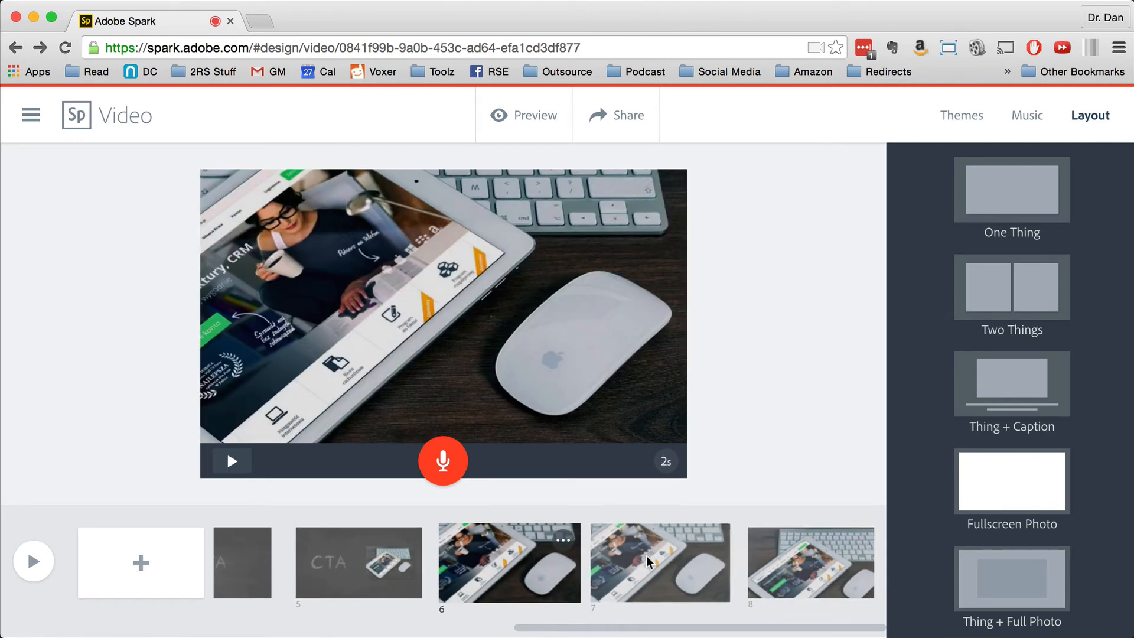
{"action": "left_click", "coordinate": [566, 571]}
{"action": "left_click", "coordinate": [667, 462]}
{"action": "left_click_drag", "start_coordinate": [589, 463], "coordinate": [598, 464]}
{"action": "left_click", "coordinate": [661, 562]}
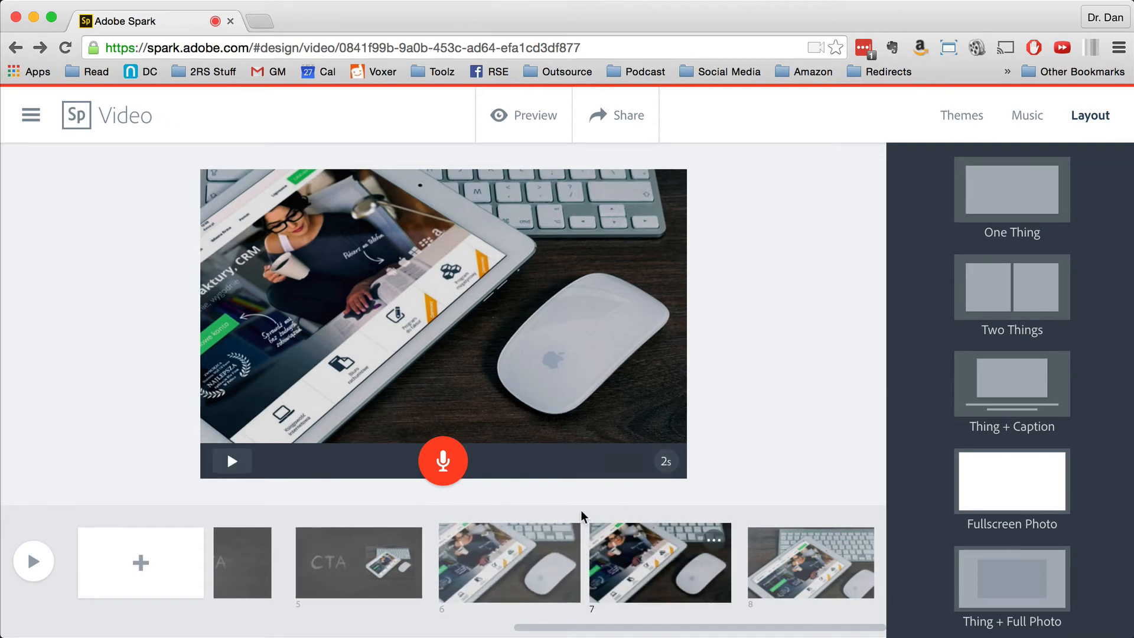
Set the duration of slide 7, the tablet and mouse photo, to 3 seconds.
{"action": "left_click", "coordinate": [666, 462]}
{"action": "left_click_drag", "start_coordinate": [588, 463], "coordinate": [596, 461]}
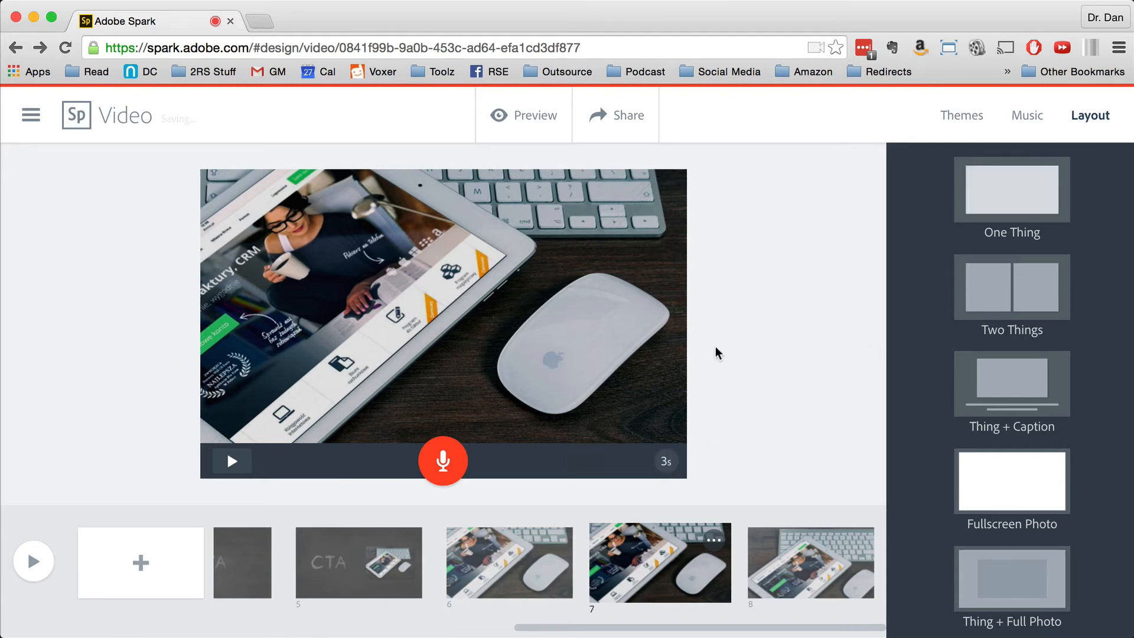
Preview the video from the zoomed tablet photo sequence, pause playback, and return to the editor.
{"action": "left_click", "coordinate": [34, 561]}
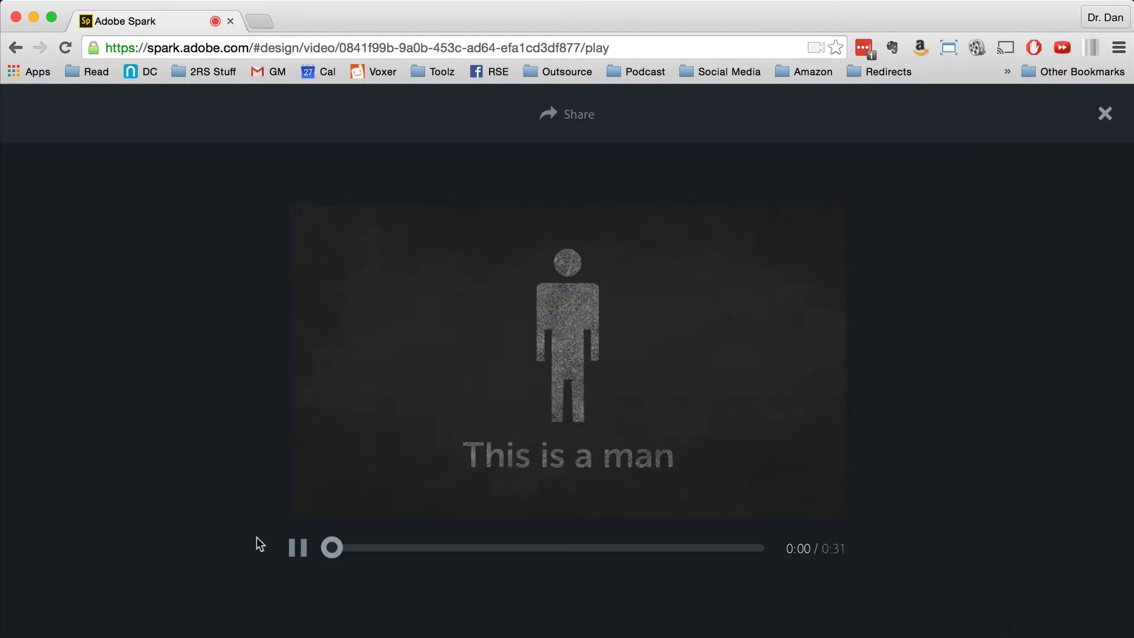
{"action": "left_click", "coordinate": [558, 548]}
{"action": "left_click", "coordinate": [543, 548]}
{"action": "left_click", "coordinate": [494, 549]}
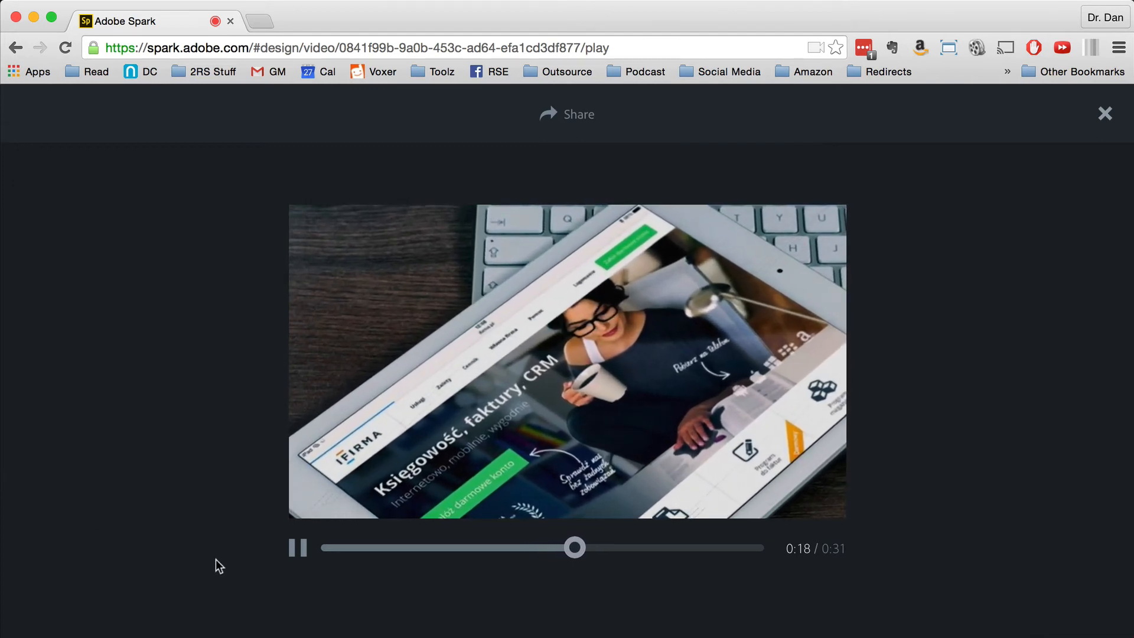
{"action": "left_click", "coordinate": [297, 549]}
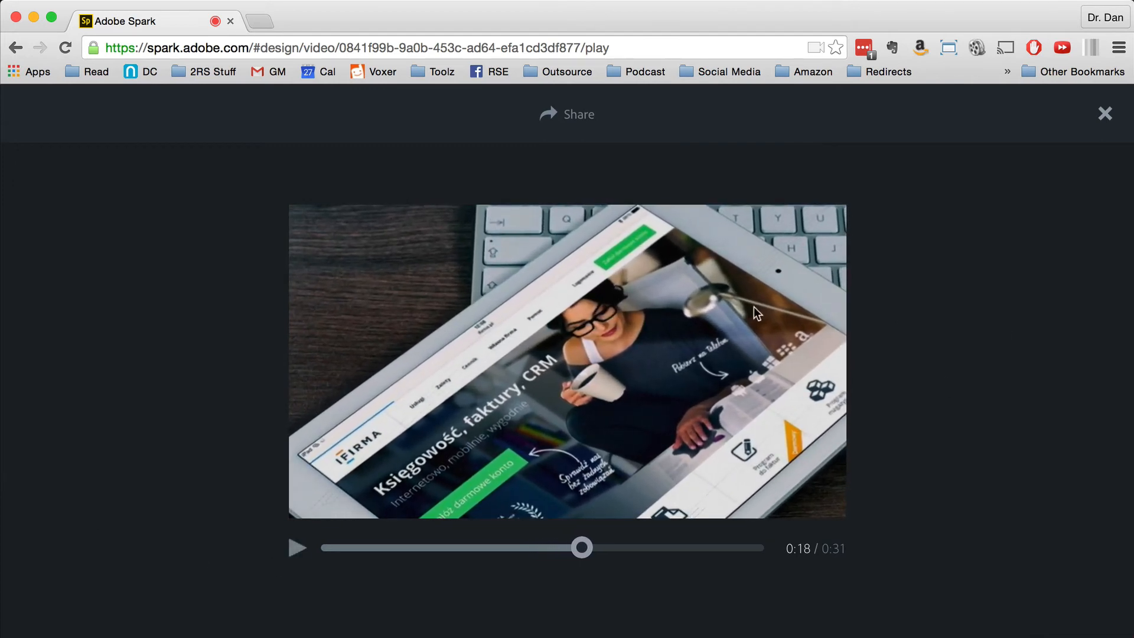
{"action": "left_click", "coordinate": [1106, 114]}
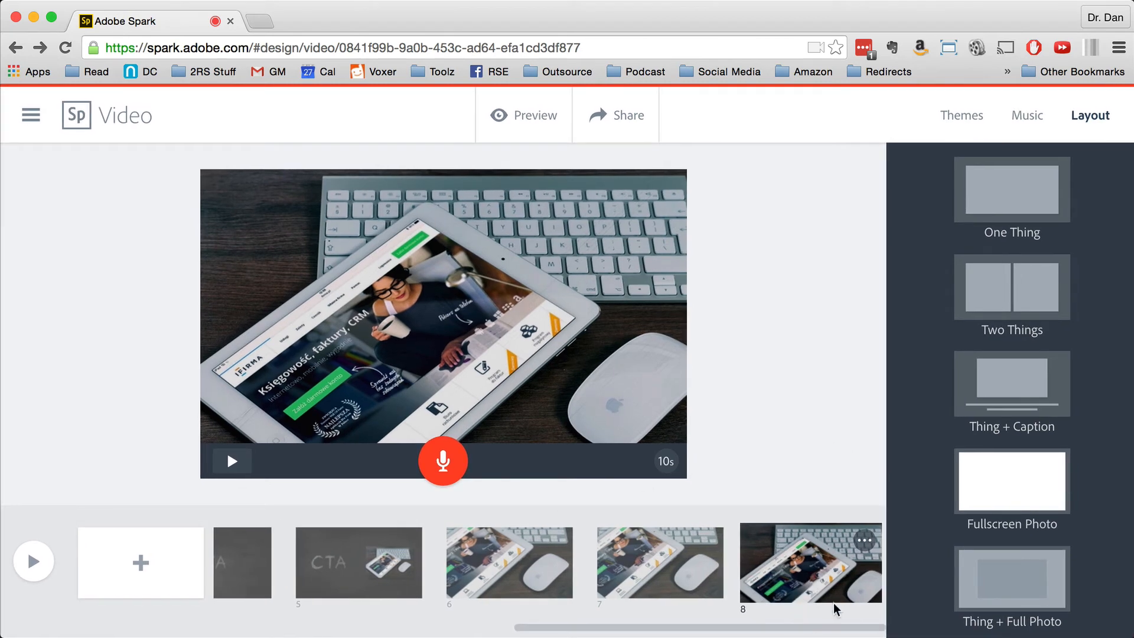
Move the CTA slide to the end of the video and set its duration to 10 seconds.
{"action": "left_click", "coordinate": [864, 542]}
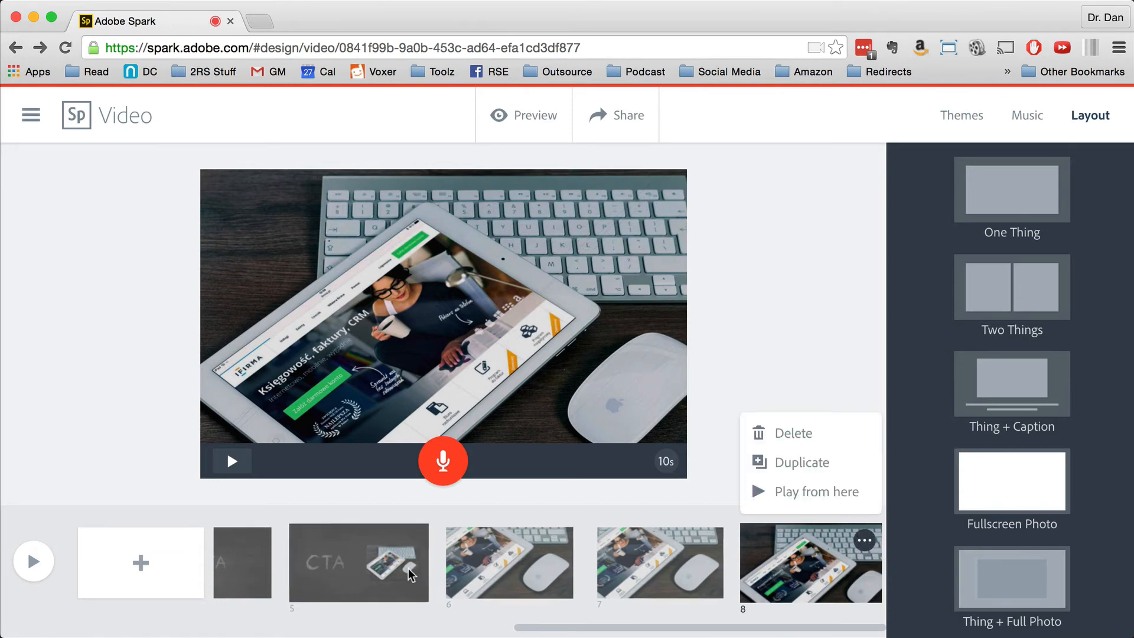
{"action": "left_click", "coordinate": [390, 573]}
{"action": "left_click_drag", "start_coordinate": [345, 570], "coordinate": [781, 570]}
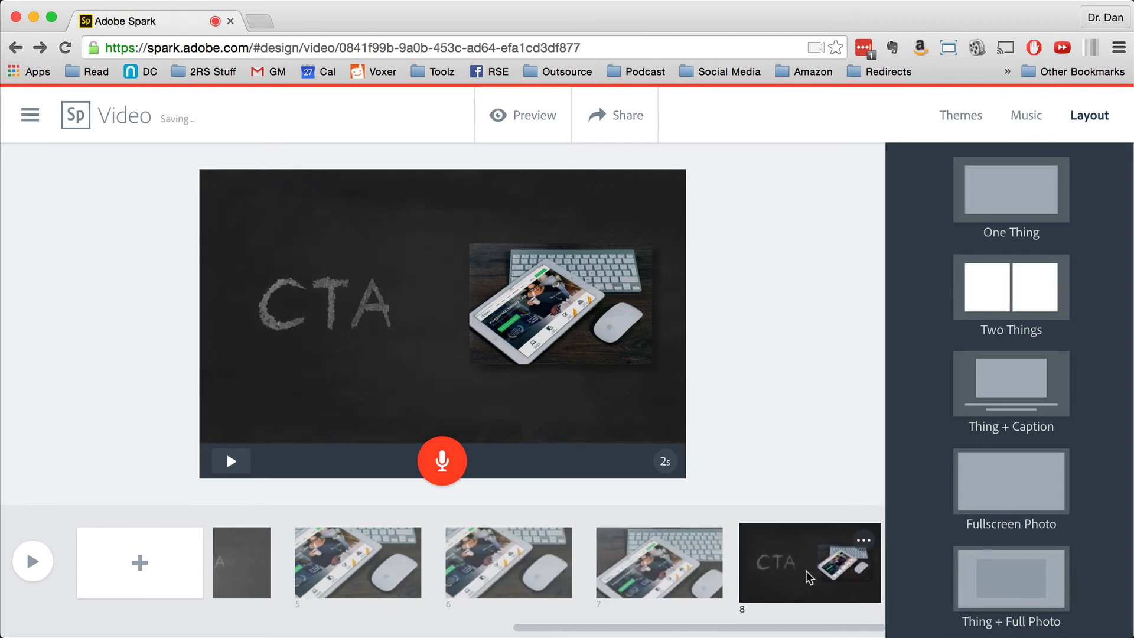
{"action": "left_click", "coordinate": [667, 461]}
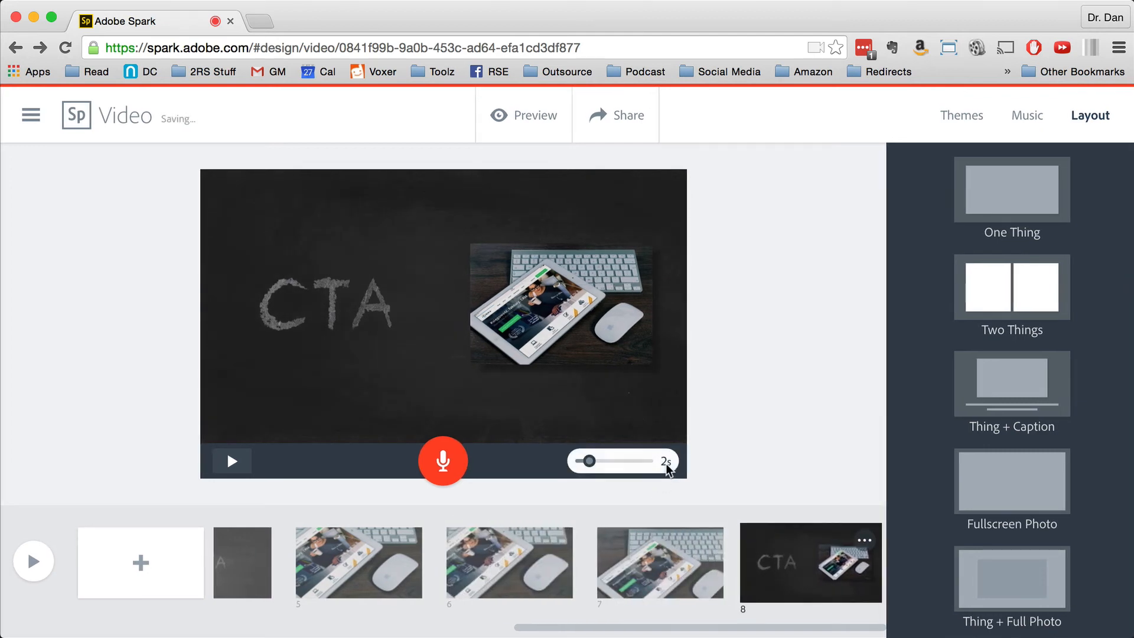
{"action": "left_click_drag", "start_coordinate": [589, 462], "coordinate": [686, 458]}
{"action": "left_click", "coordinate": [748, 465]}
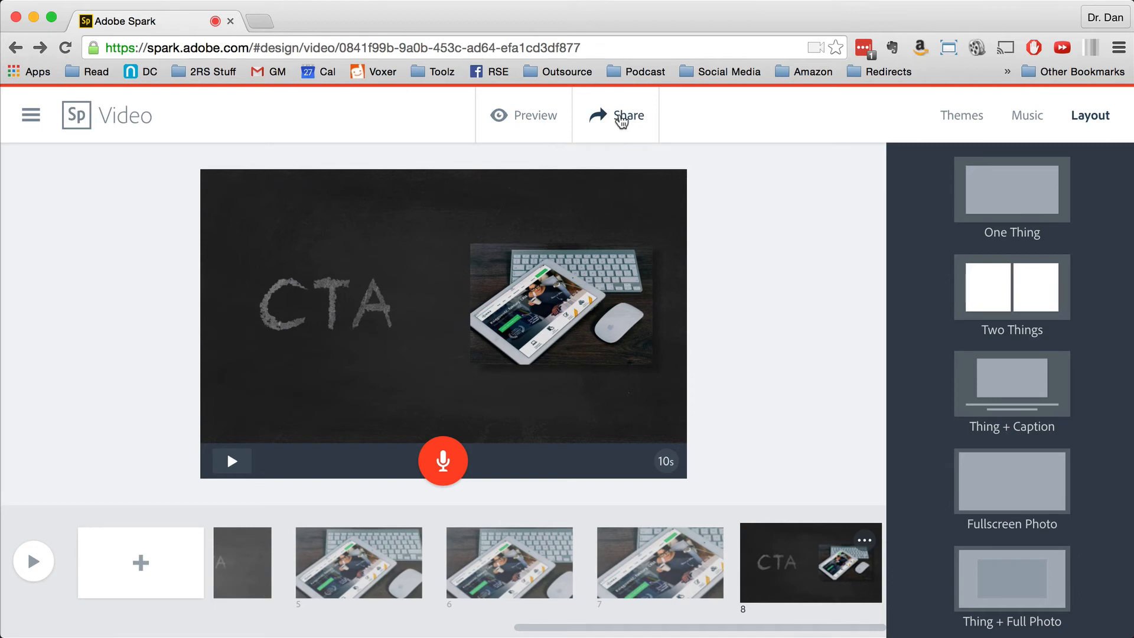
{"action": "left_click", "coordinate": [622, 118]}
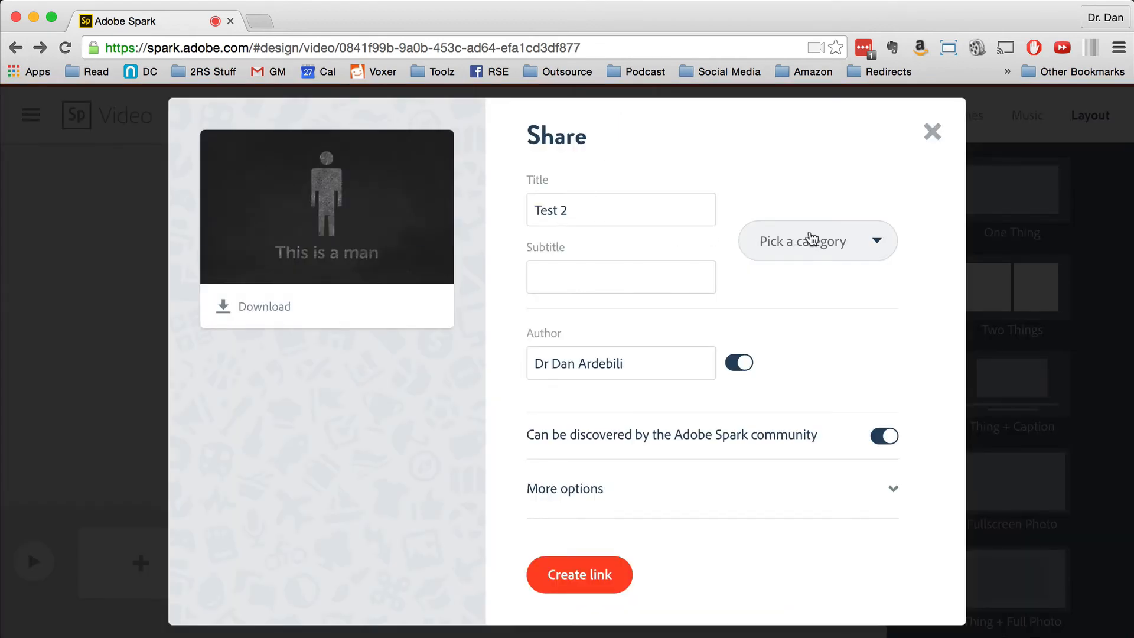
{"action": "triple_click", "coordinate": [600, 369]}
{"action": "left_click", "coordinate": [791, 362]}
{"action": "left_click", "coordinate": [856, 241]}
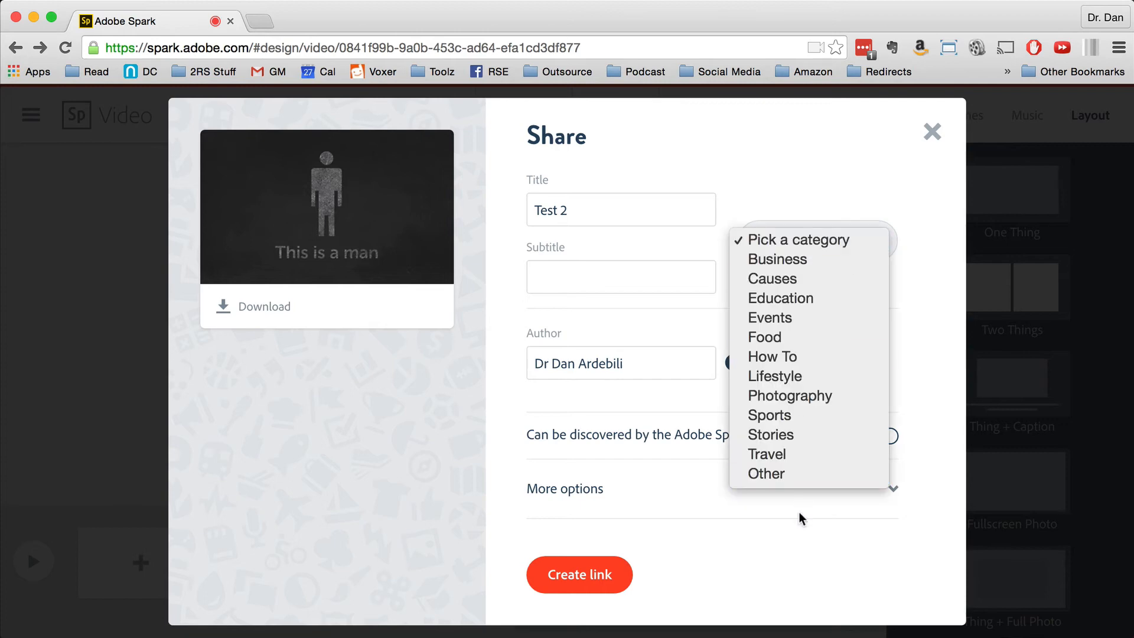
{"action": "left_click", "coordinate": [794, 475]}
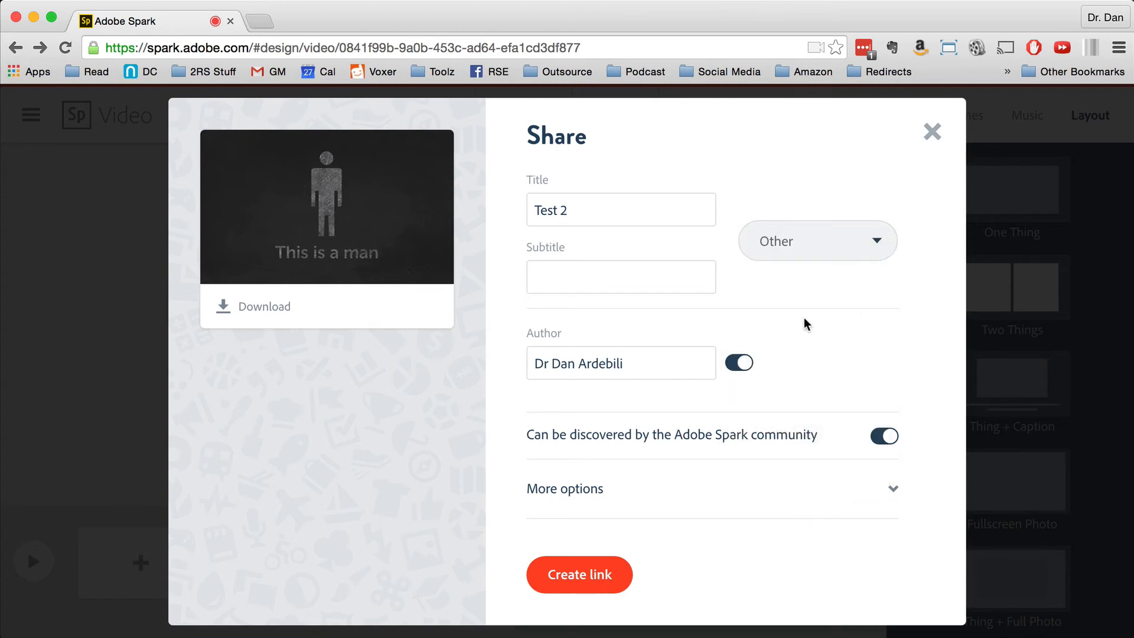
{"action": "left_click", "coordinate": [739, 363]}
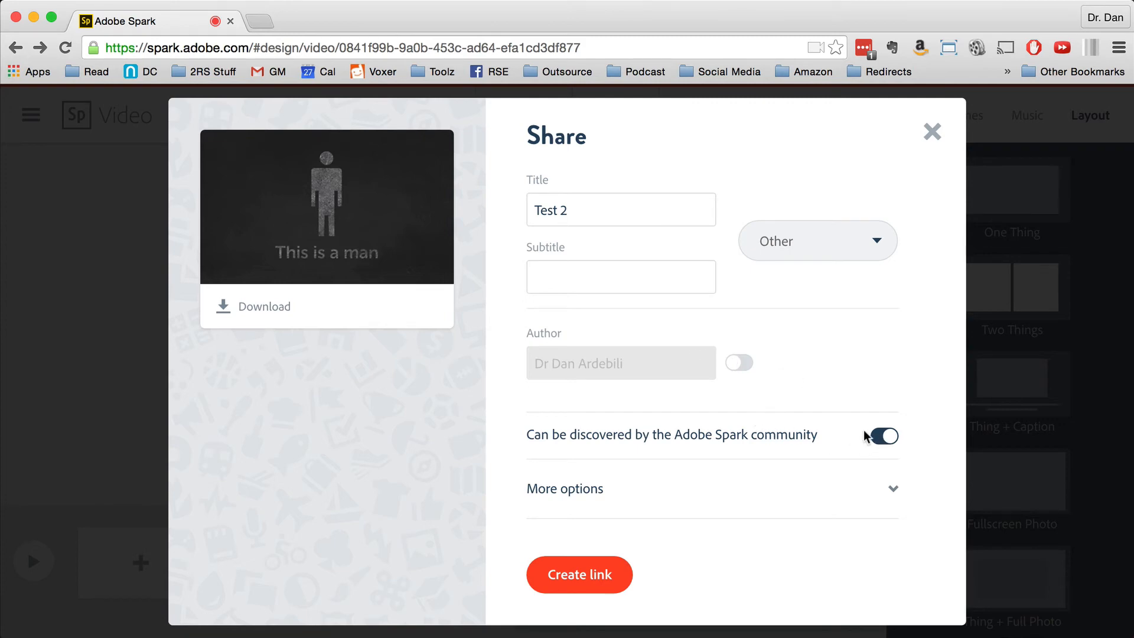
{"action": "left_click", "coordinate": [879, 437]}
{"action": "left_click", "coordinate": [892, 493]}
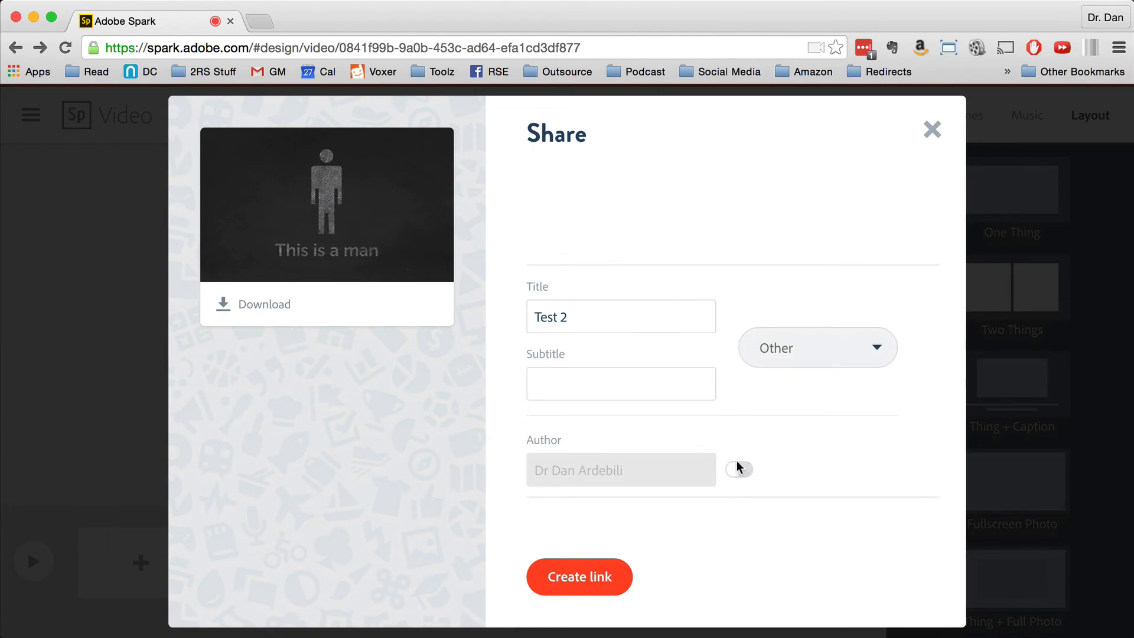
{"action": "scroll", "coordinate": [845, 463], "scroll_direction": "down", "scroll_amount": 5}
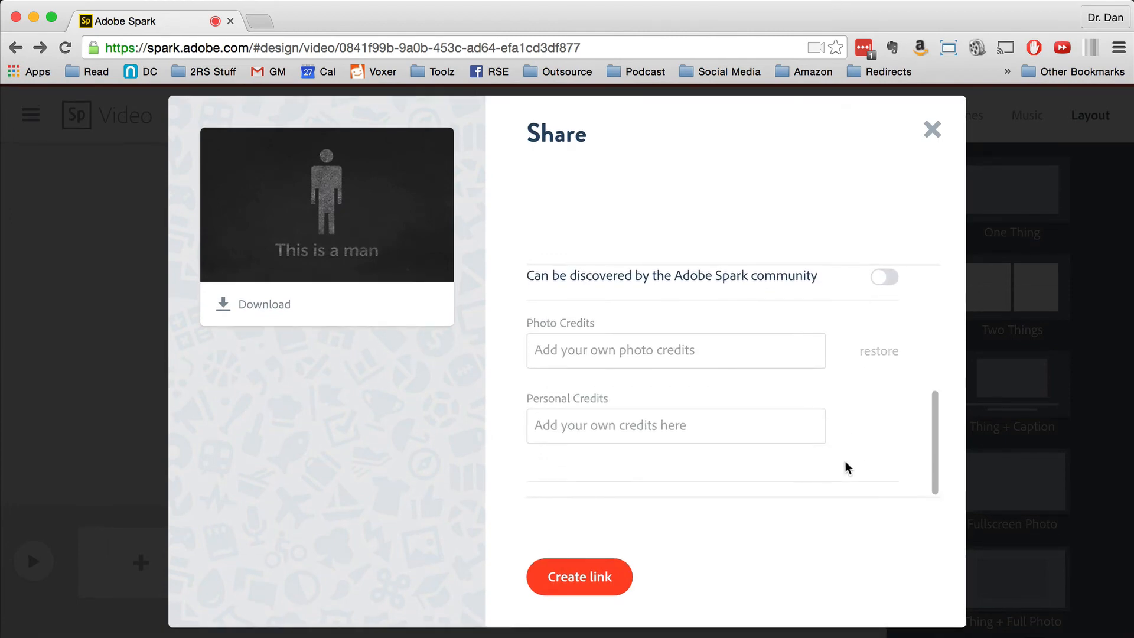
{"action": "scroll", "coordinate": [568, 324], "scroll_direction": "up", "scroll_amount": 1}
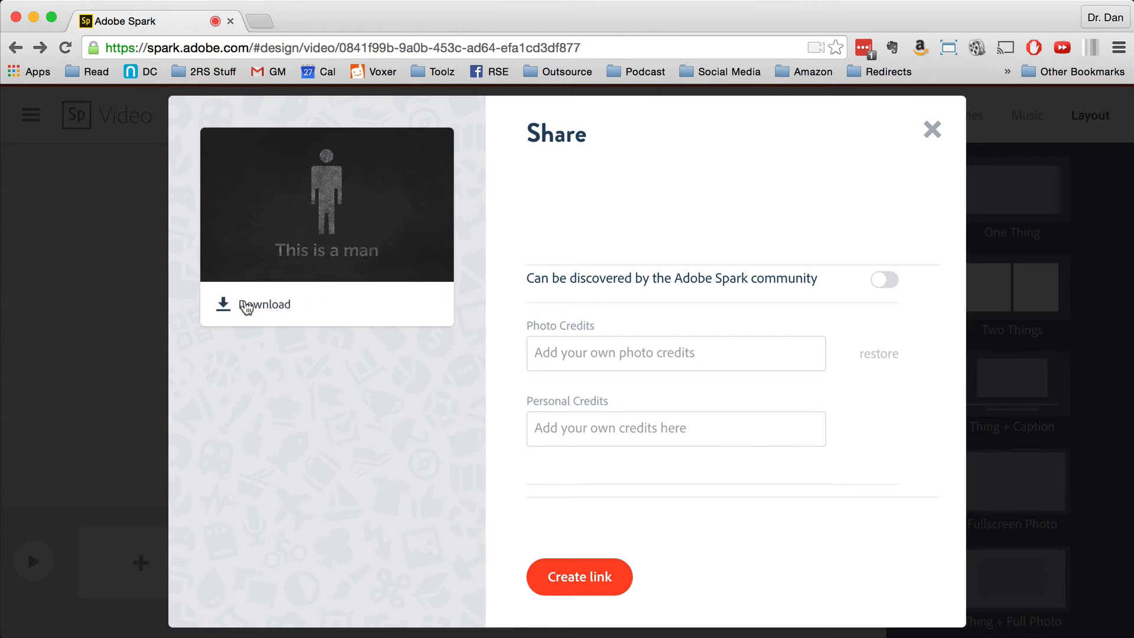
{"action": "left_click", "coordinate": [715, 358]}
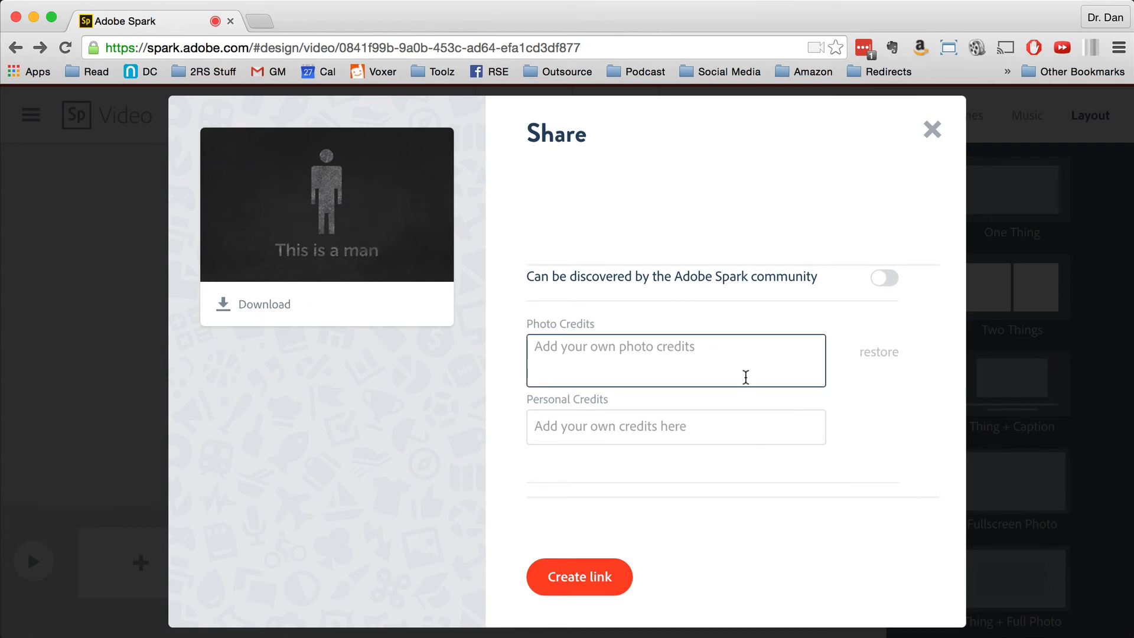
{"action": "scroll", "coordinate": [743, 378], "scroll_direction": "up", "scroll_amount": 2}
{"action": "scroll", "coordinate": [732, 390], "scroll_direction": "down", "scroll_amount": 2}
{"action": "left_click", "coordinate": [704, 428]}
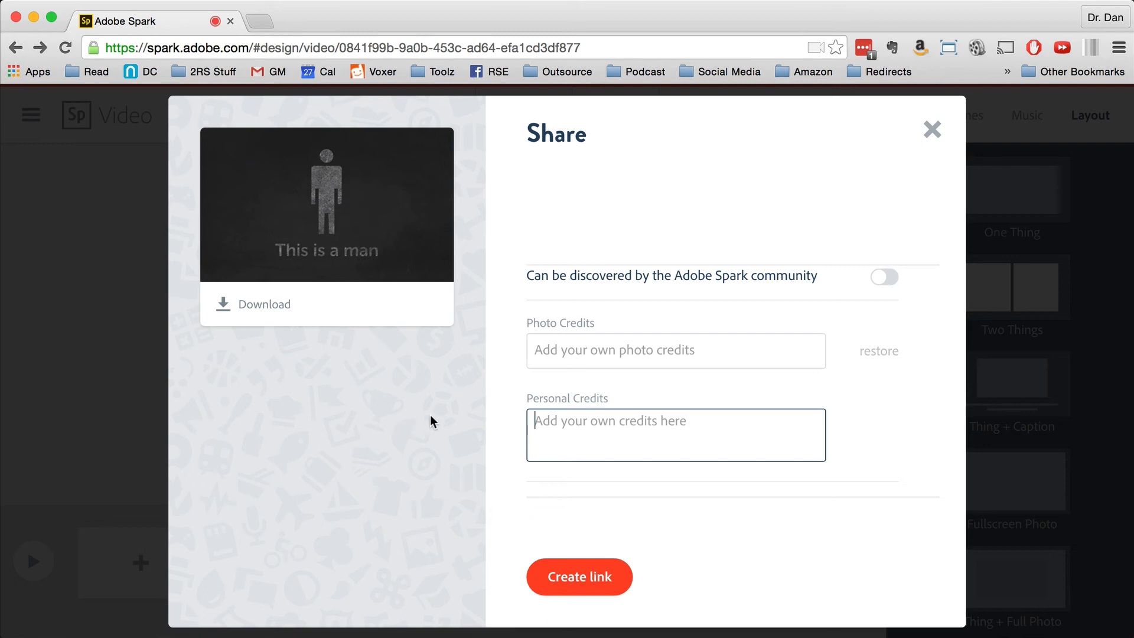
{"action": "scroll", "coordinate": [699, 409], "scroll_direction": "up", "scroll_amount": 5}
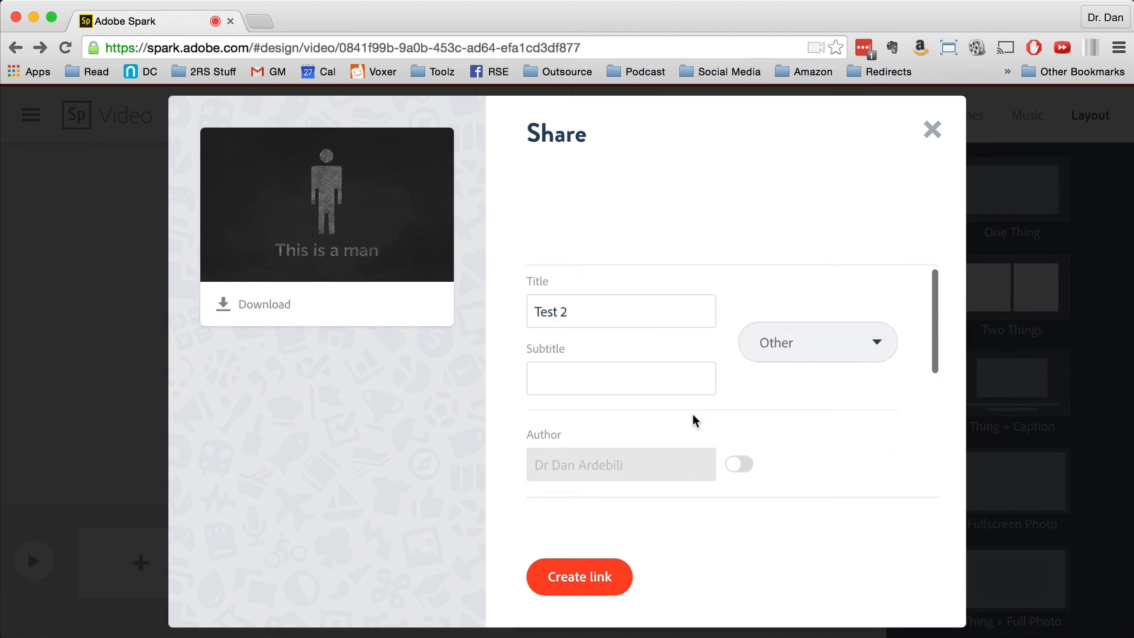
{"action": "scroll", "coordinate": [691, 416], "scroll_direction": "down", "scroll_amount": 5}
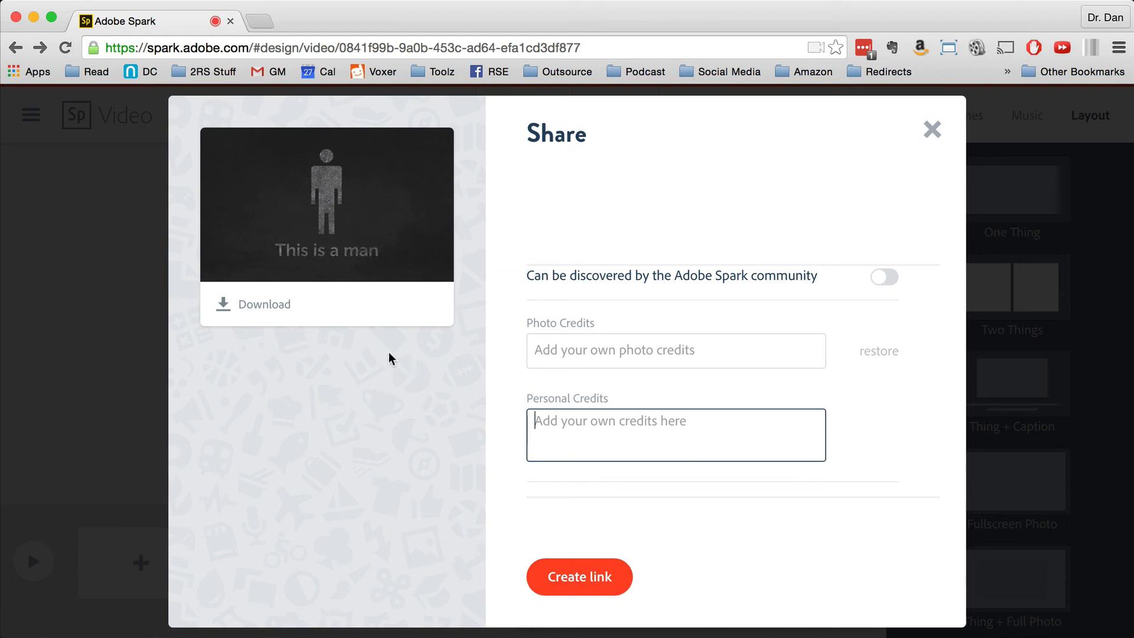
{"action": "left_click", "coordinate": [316, 373]}
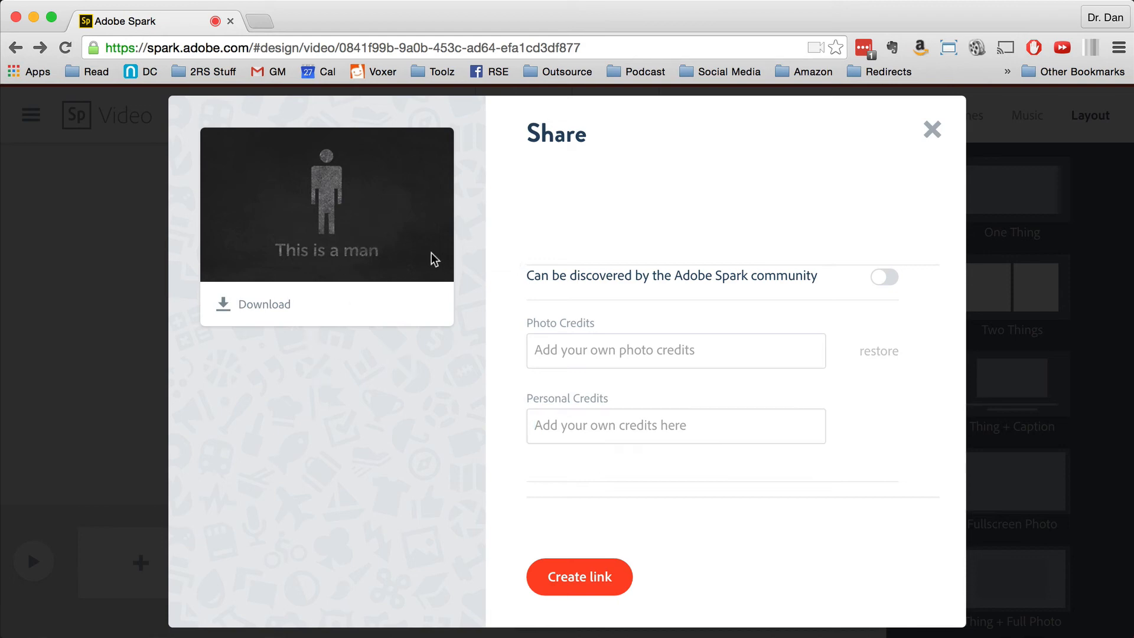
{"action": "left_click", "coordinate": [650, 421]}
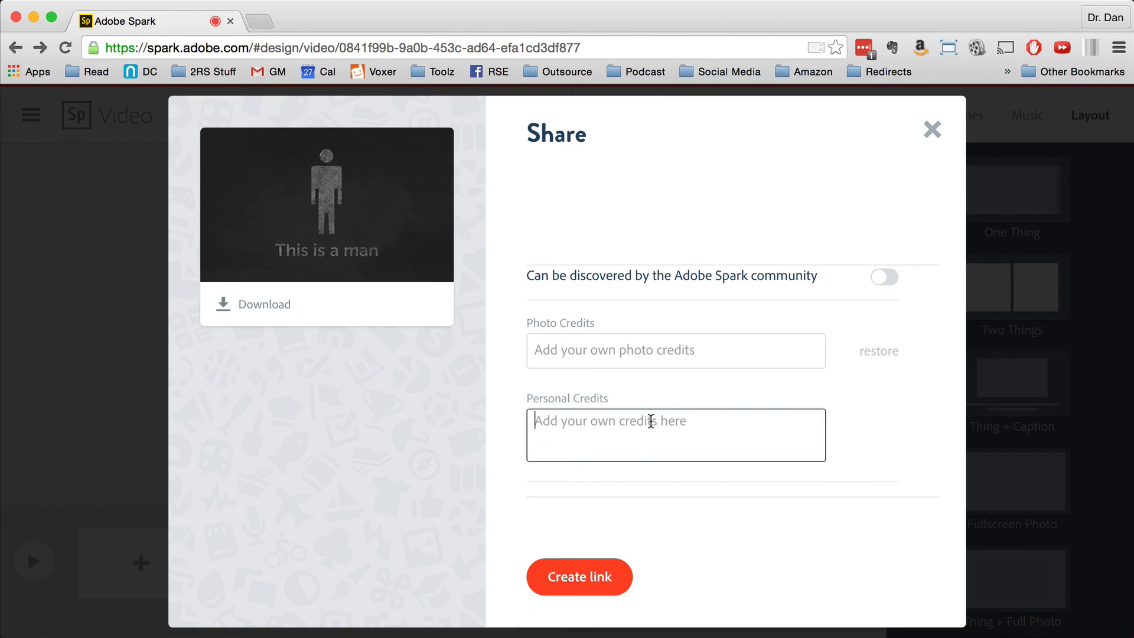
{"action": "left_click", "coordinate": [933, 130]}
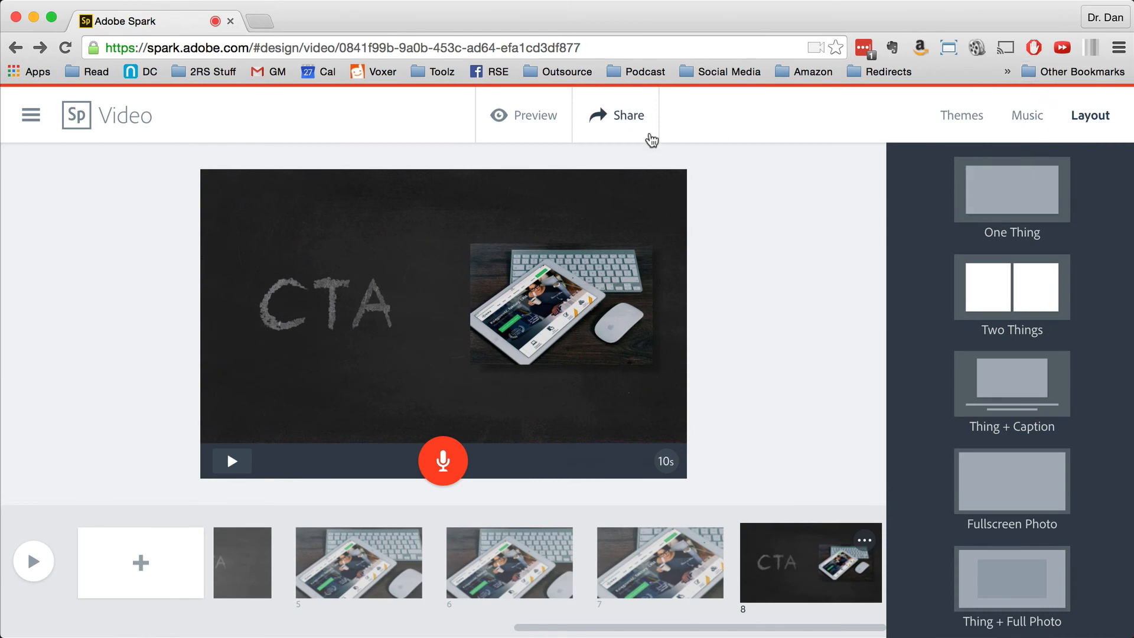
In the video's share settings, choose the category Other and turn off the author name and discovery by the Adobe Spark community.
{"action": "left_click", "coordinate": [602, 116]}
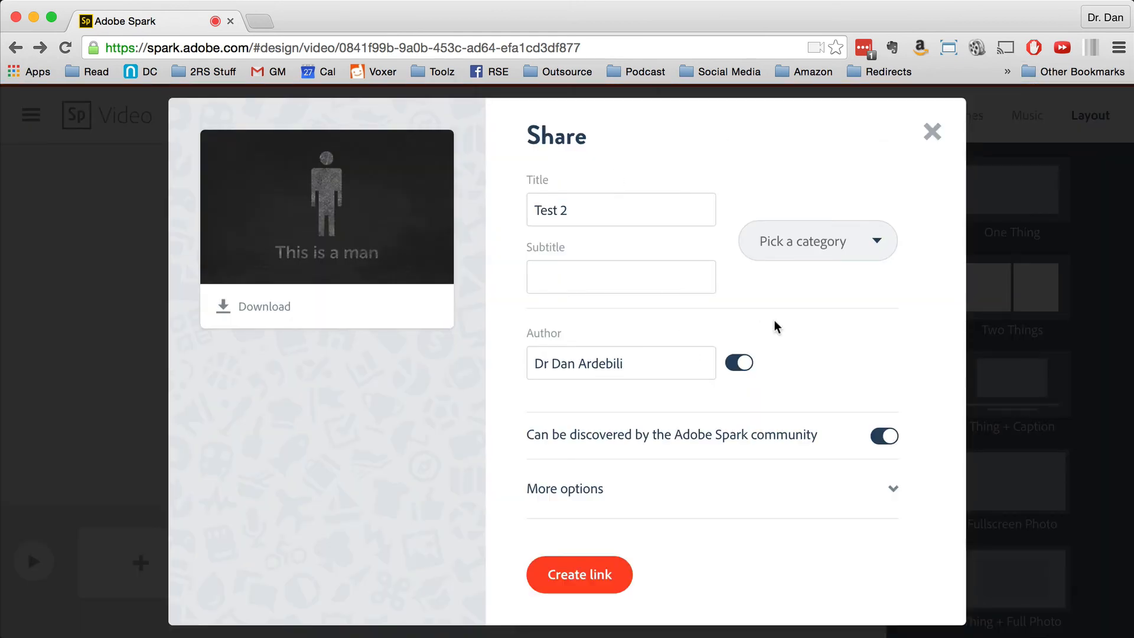
{"action": "left_click", "coordinate": [824, 239]}
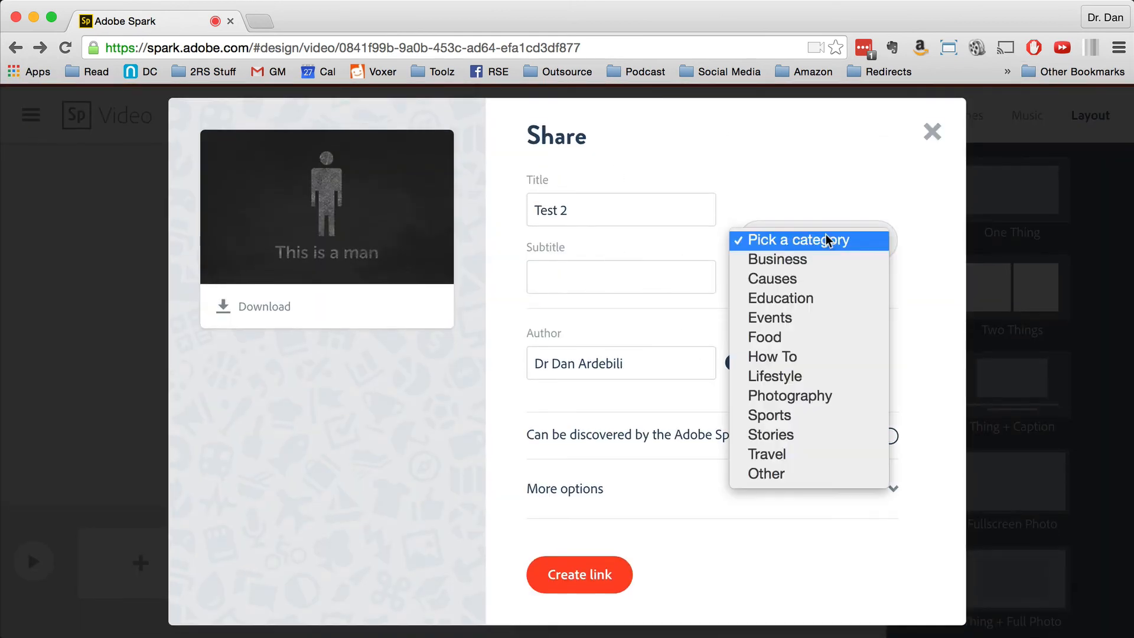
{"action": "left_click", "coordinate": [801, 472]}
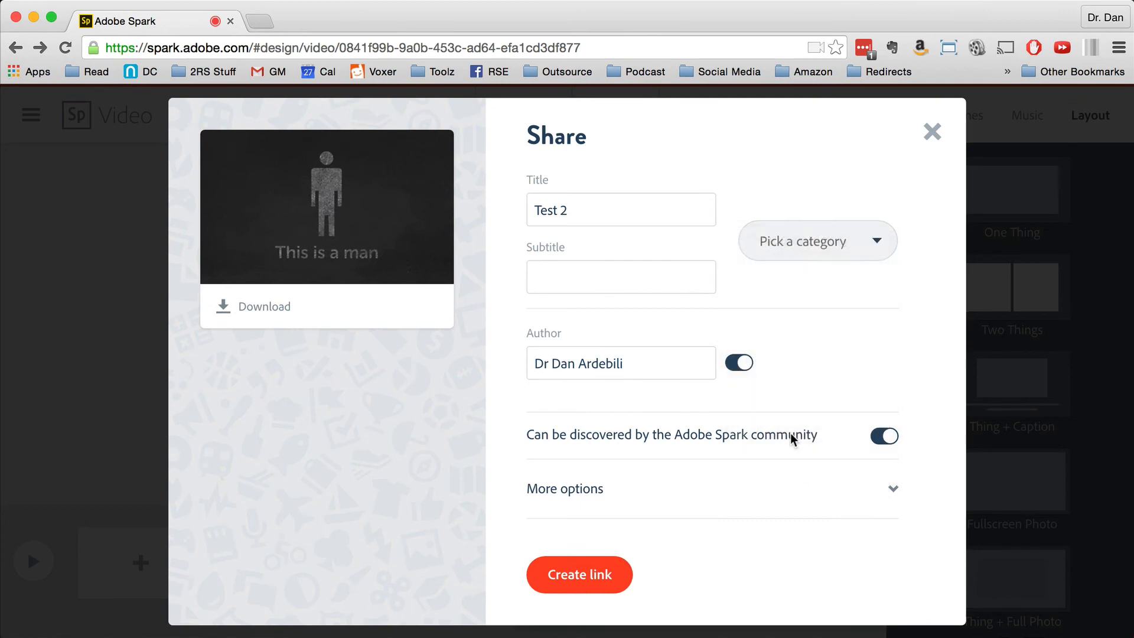
{"action": "left_click", "coordinate": [739, 362]}
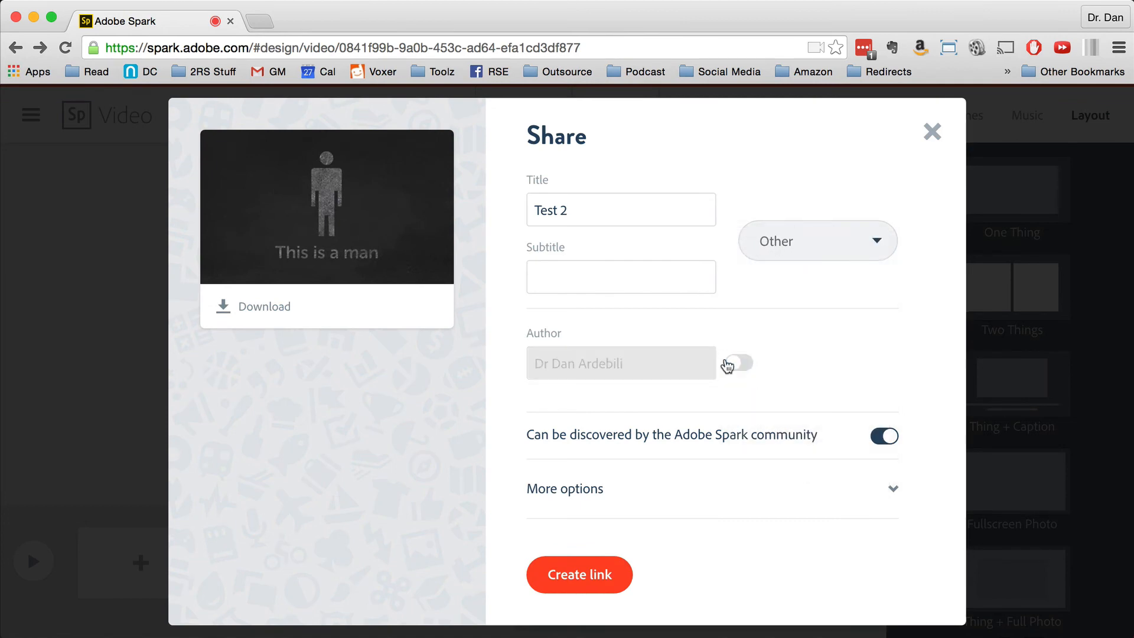
{"action": "left_click", "coordinate": [866, 436]}
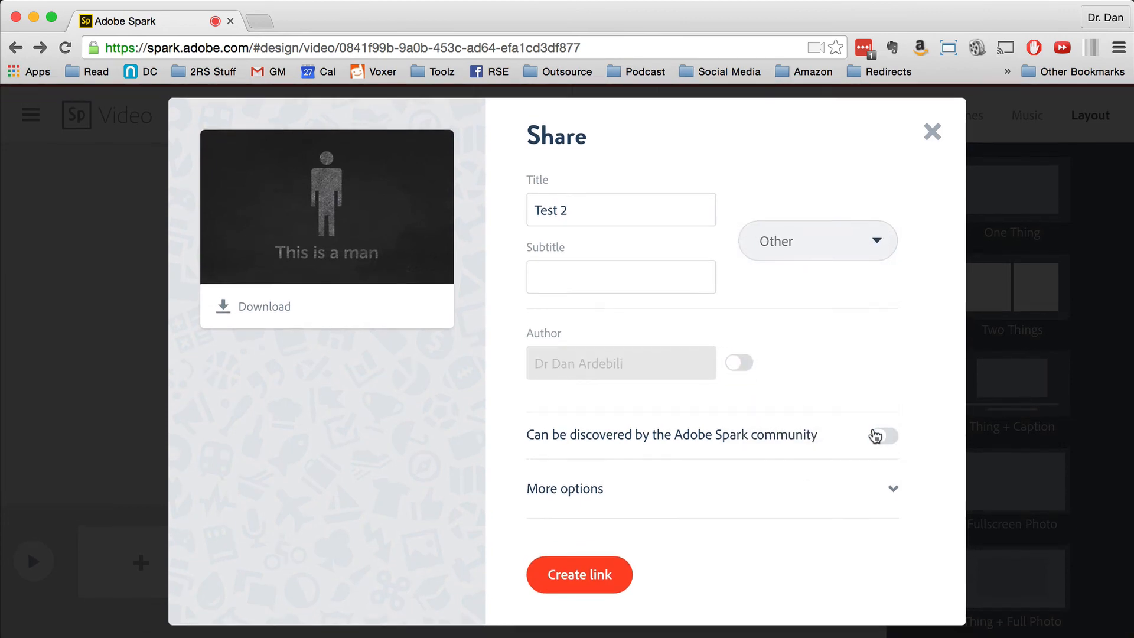
Expand the additional sharing options and examine the photo credits and personal credits fields, leaving both empty.
{"action": "left_click", "coordinate": [897, 488]}
{"action": "scroll", "coordinate": [812, 438], "scroll_direction": "down", "scroll_amount": 3}
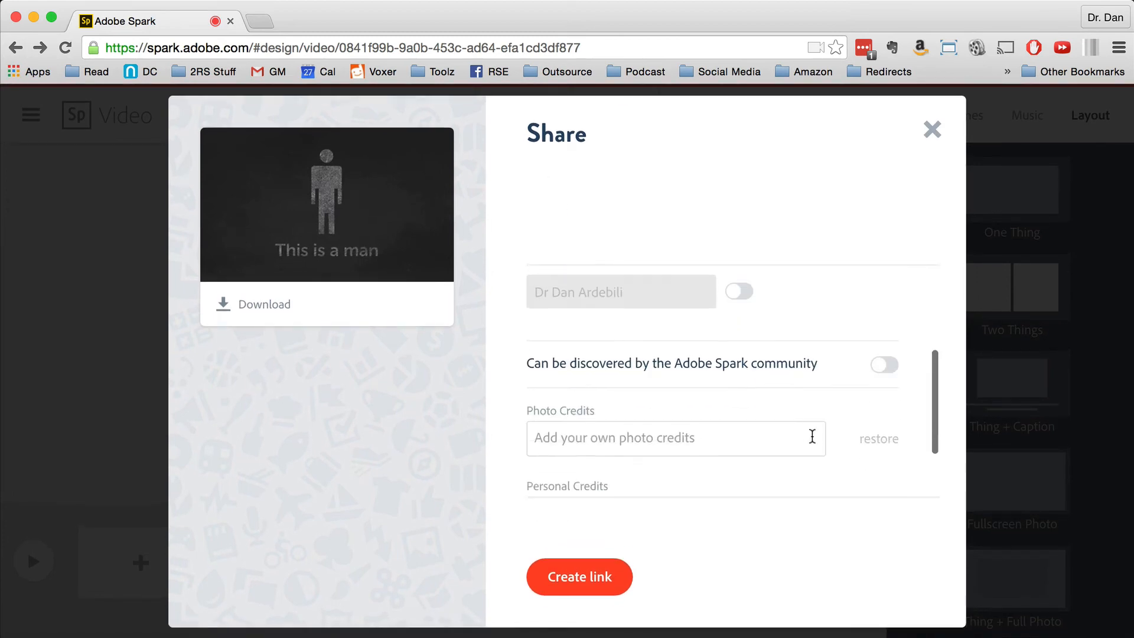
{"action": "left_click", "coordinate": [621, 378]}
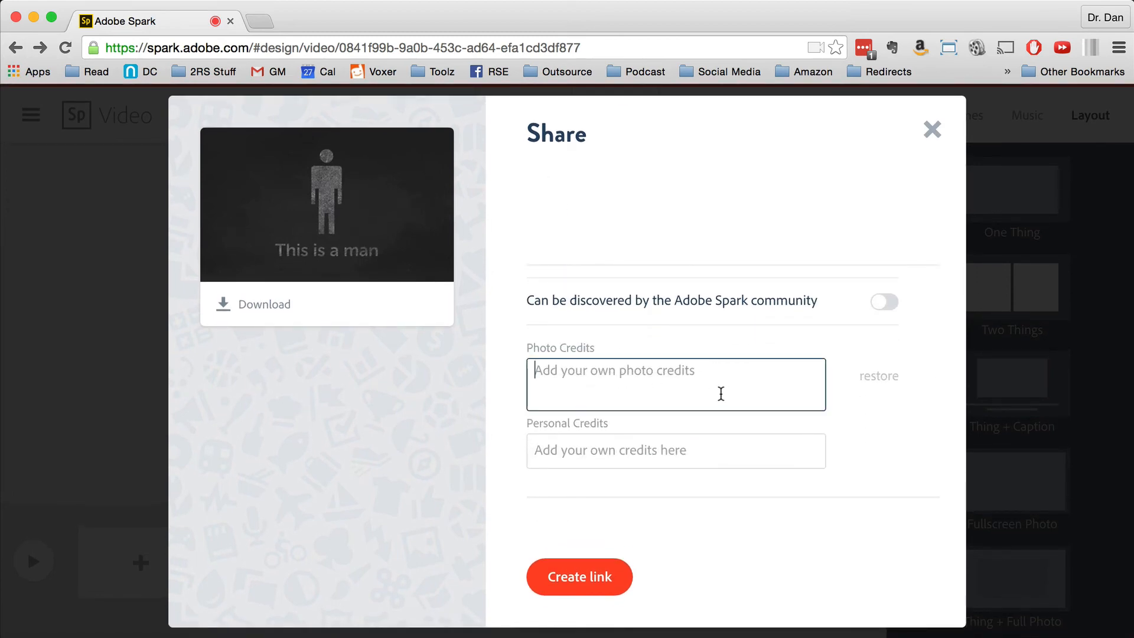
{"action": "scroll", "coordinate": [717, 395], "scroll_direction": "down", "scroll_amount": 1}
{"action": "left_click", "coordinate": [721, 414]}
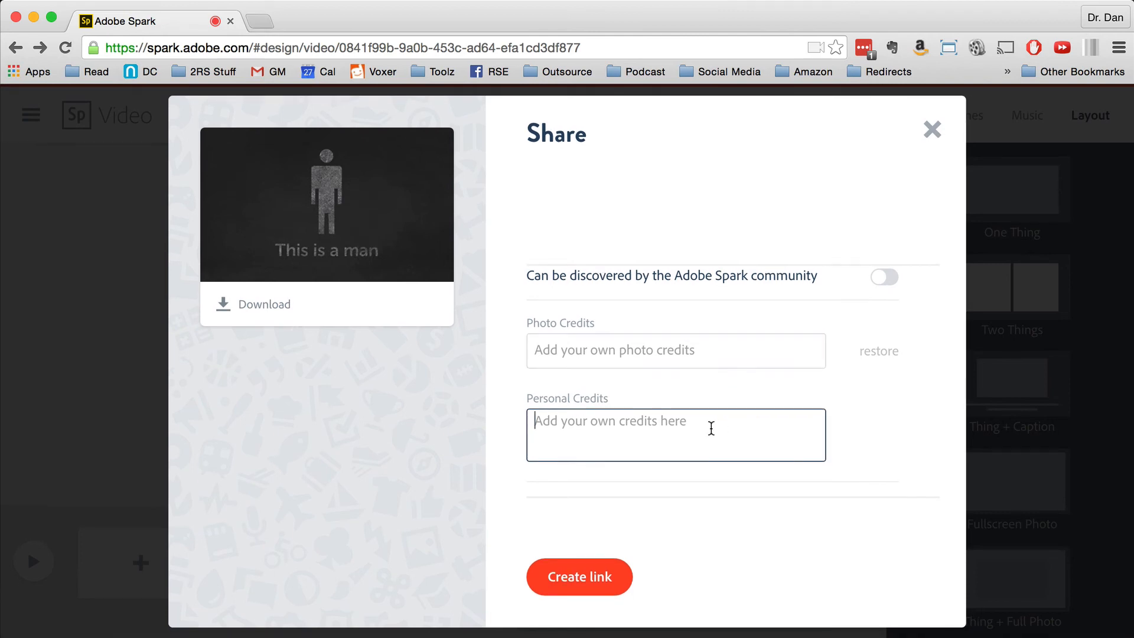
Download the video as the MPEG-4 movie "Adobe Spark Video.mp4" into the "adobe spark" folder.
{"action": "left_click", "coordinate": [263, 305]}
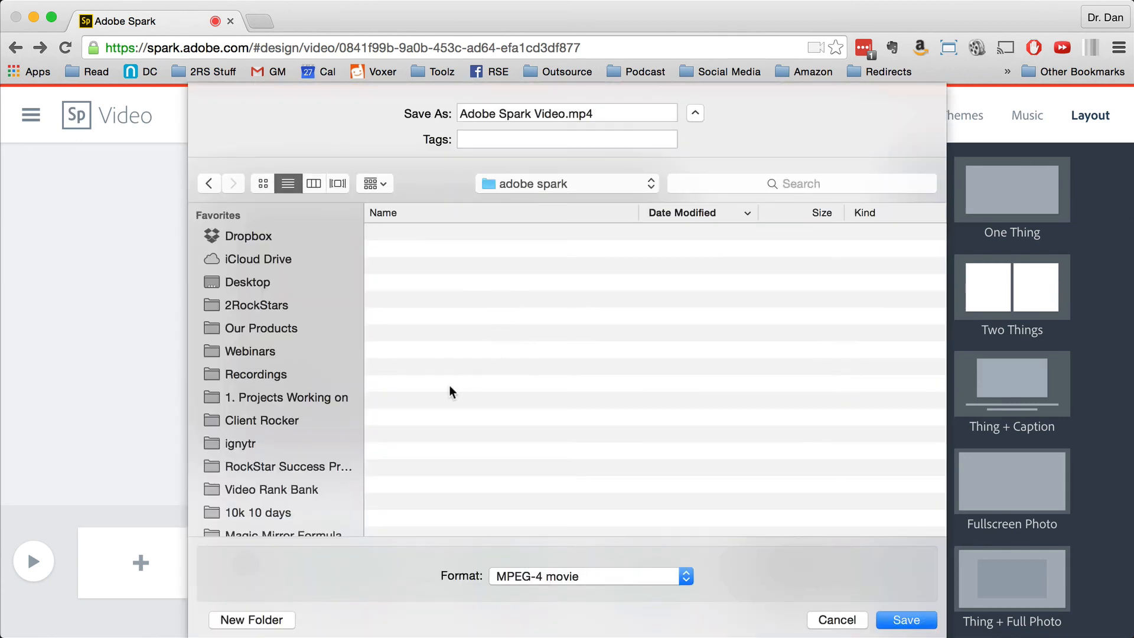
{"action": "left_click", "coordinate": [564, 112]}
{"action": "left_click_drag", "start_coordinate": [564, 112], "coordinate": [420, 113]}
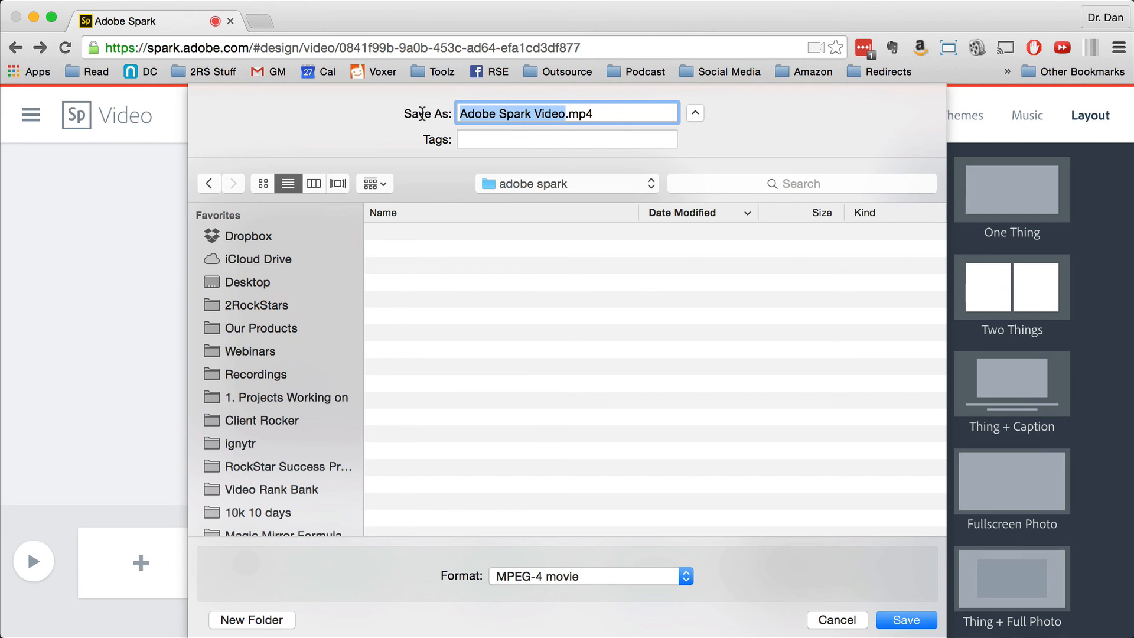
{"action": "left_click", "coordinate": [530, 114]}
{"action": "left_click", "coordinate": [914, 619]}
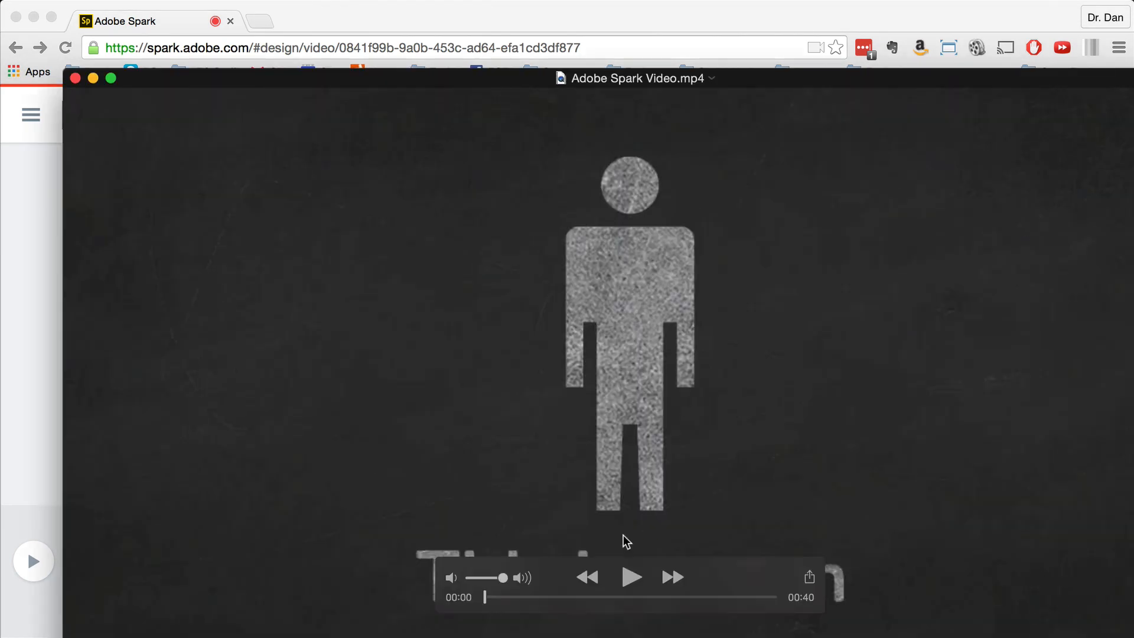
In QuickTime Player, play the opening of "Adobe Spark Video.mp4" and examine its closing "Made with Adobe Spark Video" credit.
{"action": "left_click_drag", "start_coordinate": [709, 77], "coordinate": [669, 38]}
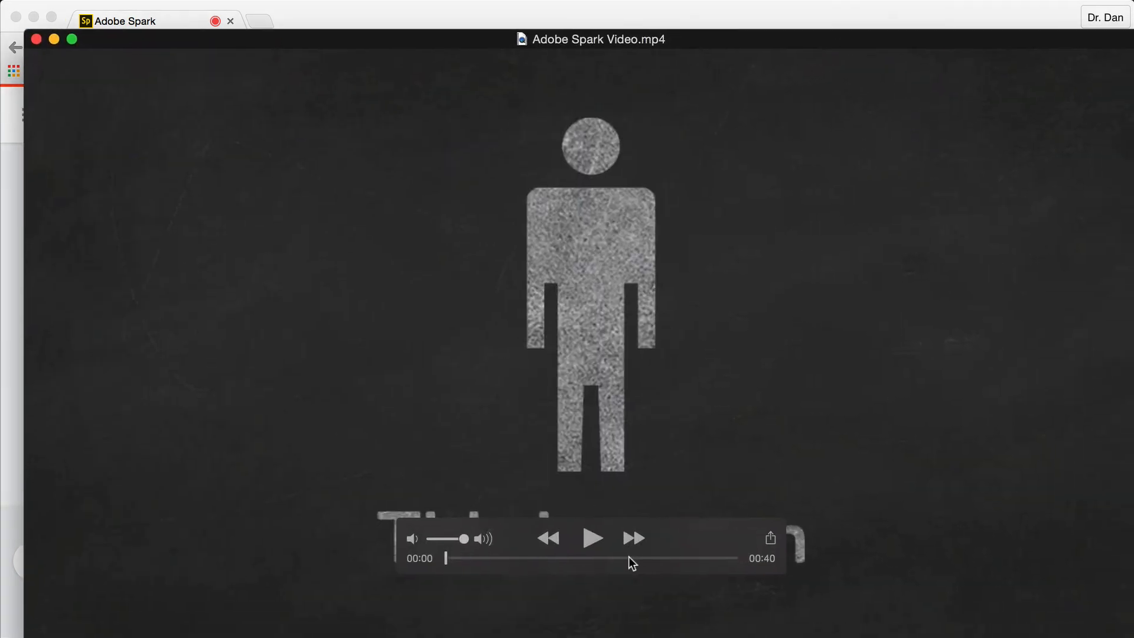
{"action": "left_click", "coordinate": [588, 539]}
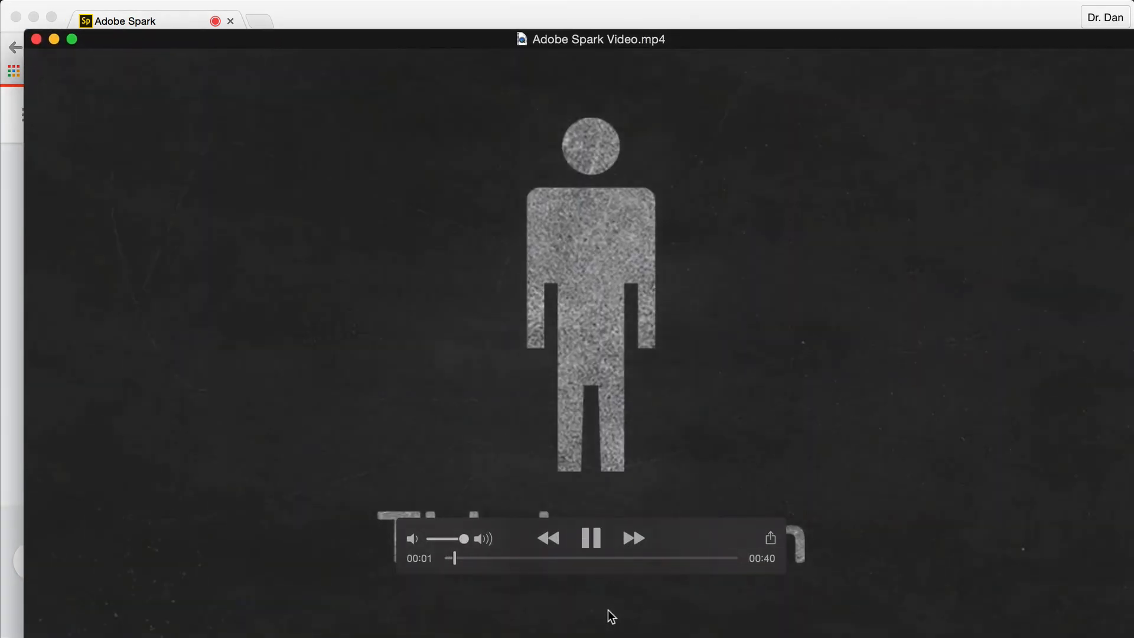
{"action": "left_click", "coordinate": [591, 539]}
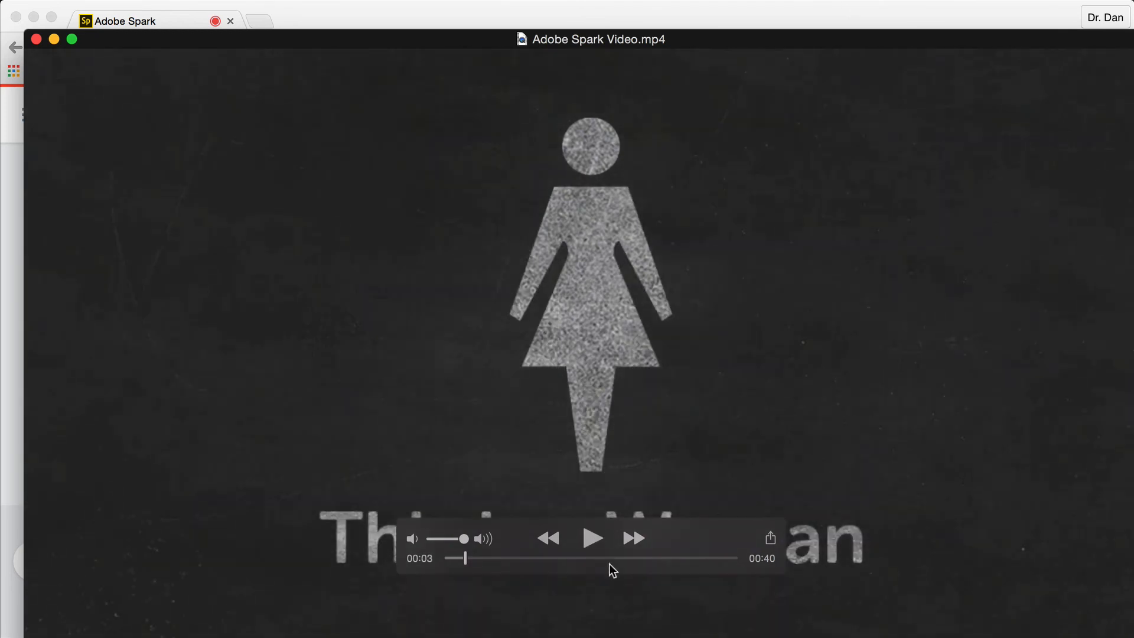
{"action": "left_click", "coordinate": [616, 557]}
{"action": "left_click_drag", "start_coordinate": [616, 558], "coordinate": [732, 559]}
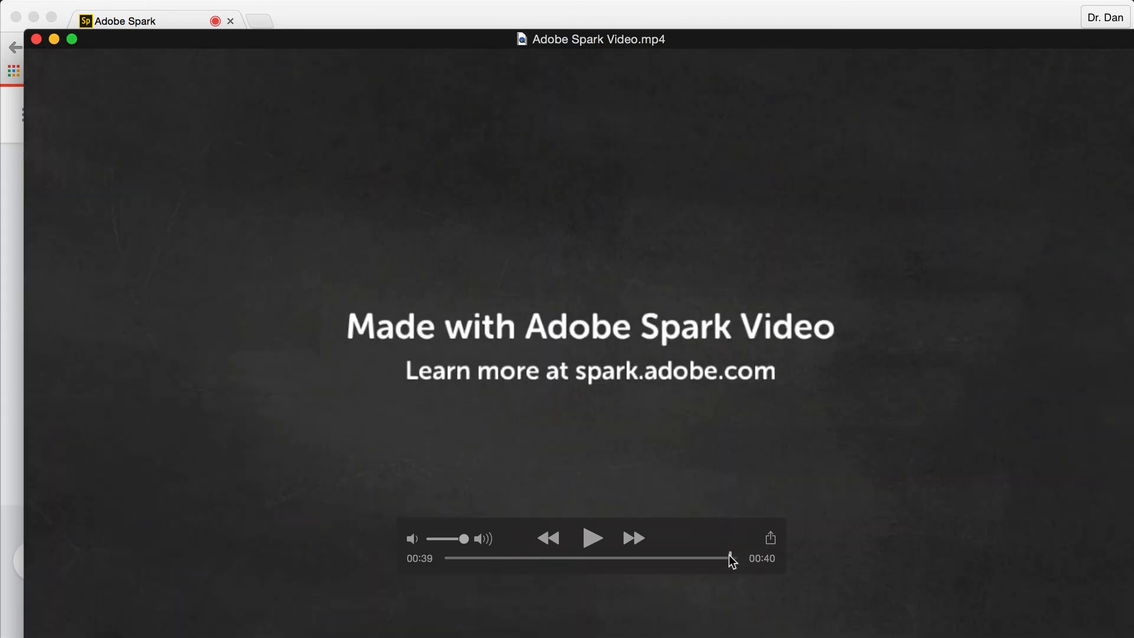
{"action": "mouse_move", "coordinate": [732, 559]}
{"action": "left_mouse_down"}
{"action": "mouse_move", "coordinate": [655, 559]}
{"action": "mouse_move", "coordinate": [715, 559]}
{"action": "left_mouse_up"}
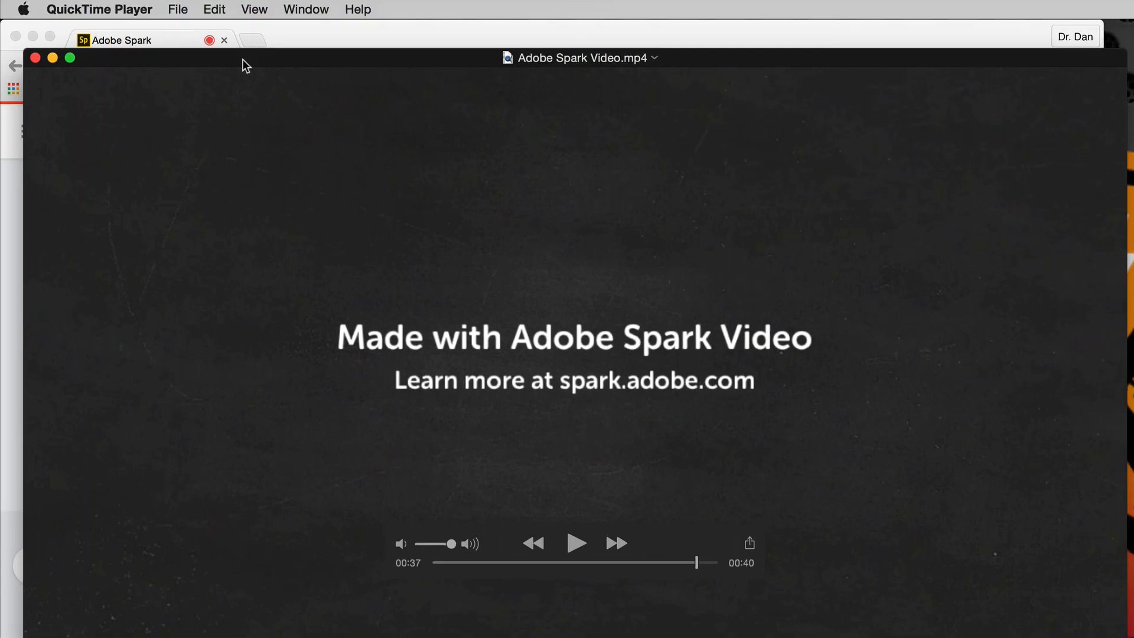
Trim the "Made with Adobe Spark Video" credit off the end of the movie, shortening it to about 35 seconds.
{"action": "left_click_drag", "start_coordinate": [258, 62], "coordinate": [226, 51]}
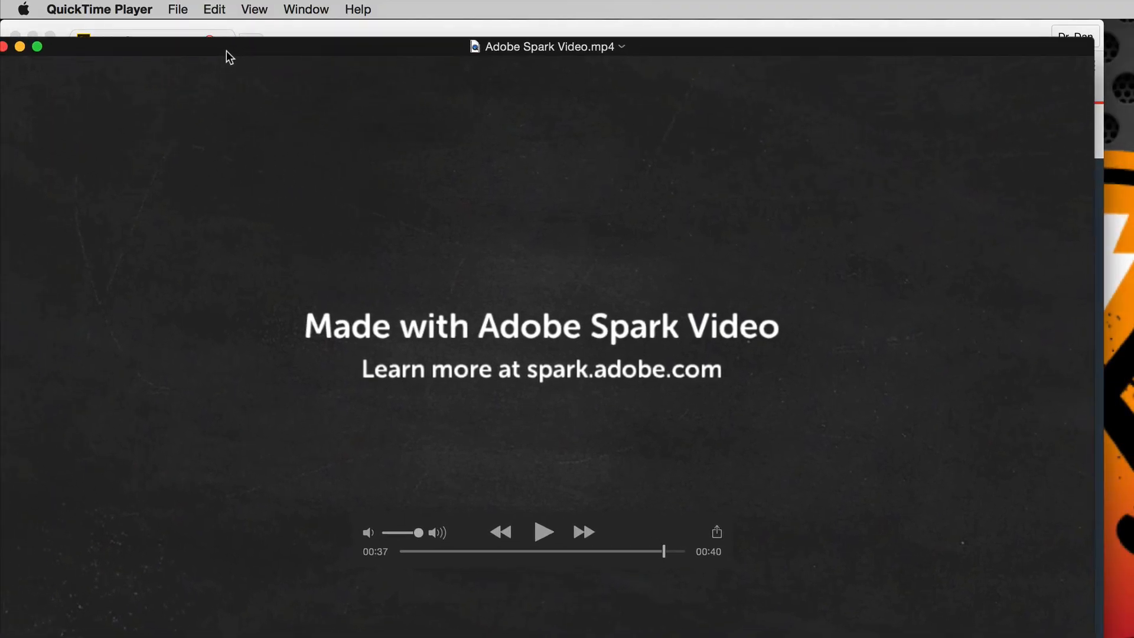
{"action": "left_click", "coordinate": [210, 8]}
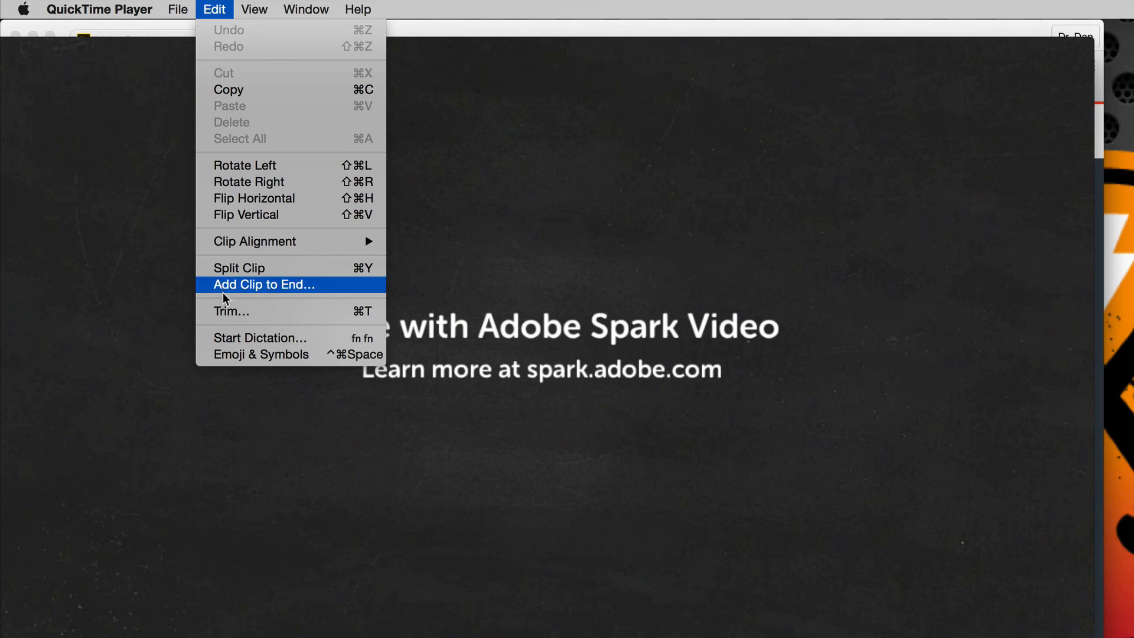
{"action": "left_click", "coordinate": [231, 313]}
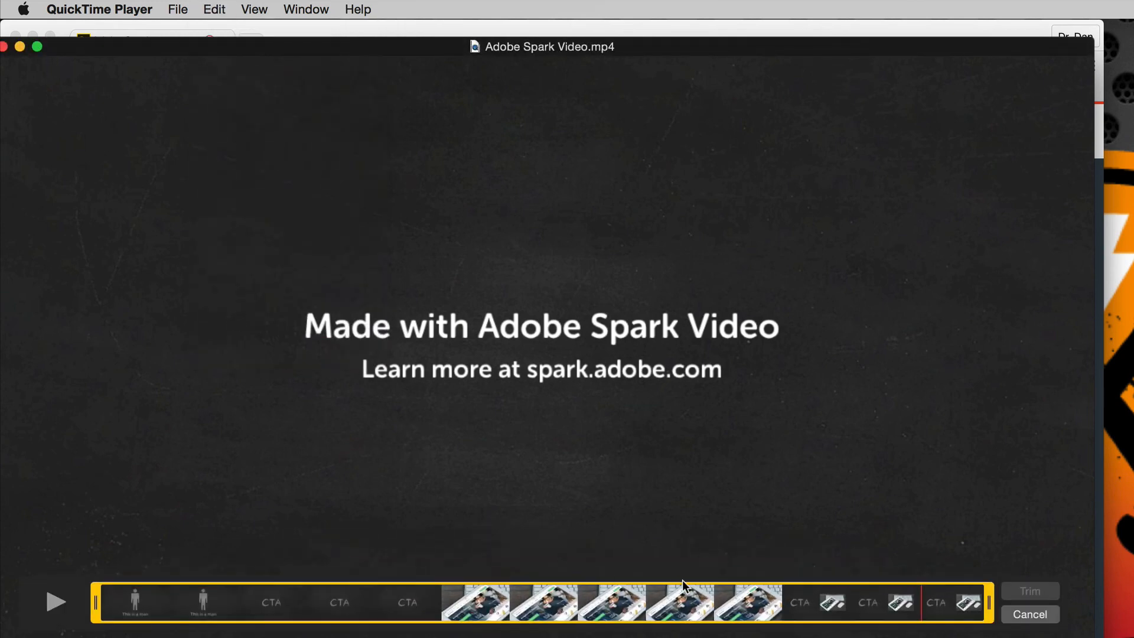
{"action": "left_click", "coordinate": [990, 604]}
{"action": "left_click_drag", "start_coordinate": [991, 607], "coordinate": [888, 609]}
{"action": "left_click", "coordinate": [1031, 592]}
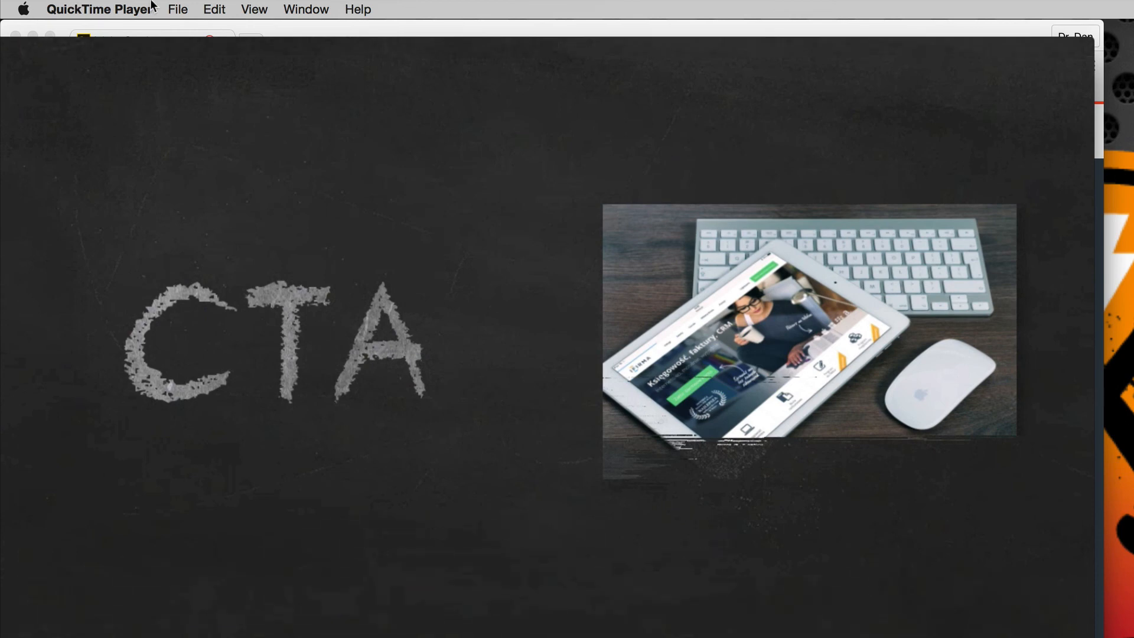
Export the trimmed movie as "Adobe Spark Video2.mp4" into the "adobe spark" folder and review its last few seconds.
{"action": "left_click", "coordinate": [178, 9]}
{"action": "left_click", "coordinate": [205, 170]}
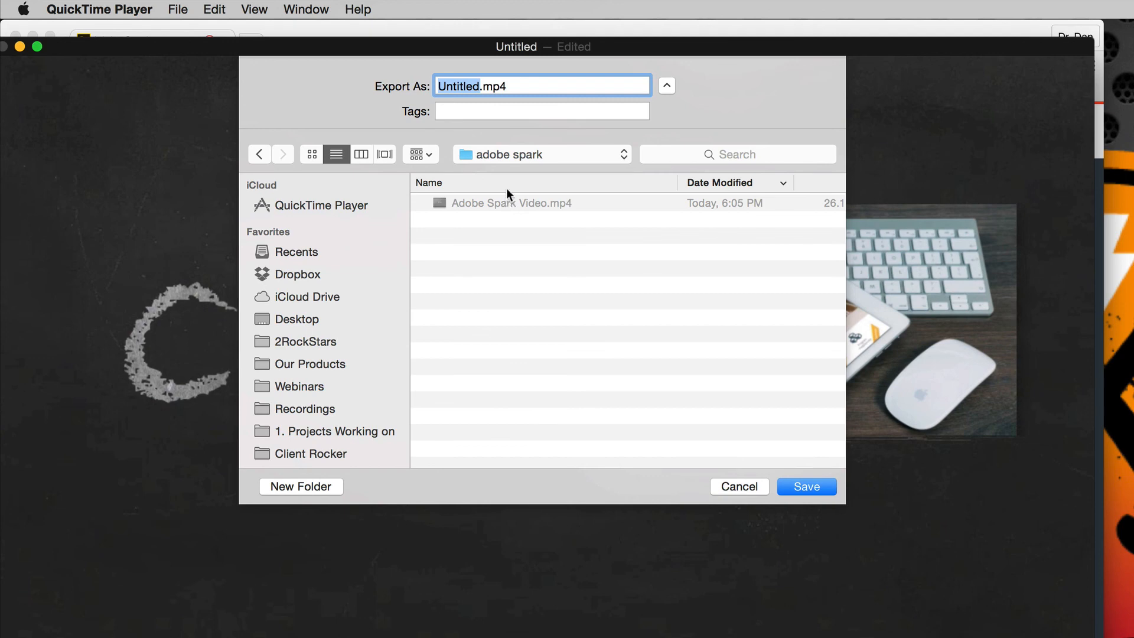
{"action": "left_click", "coordinate": [473, 201]}
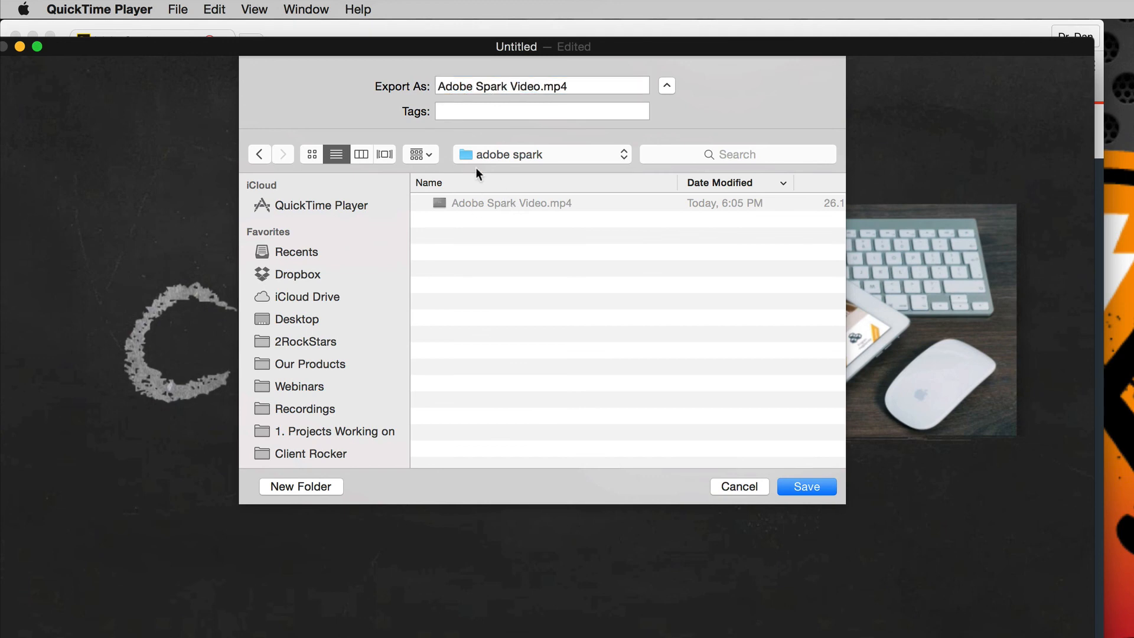
{"action": "left_click", "coordinate": [546, 87]}
{"action": "type", "text": "2"}
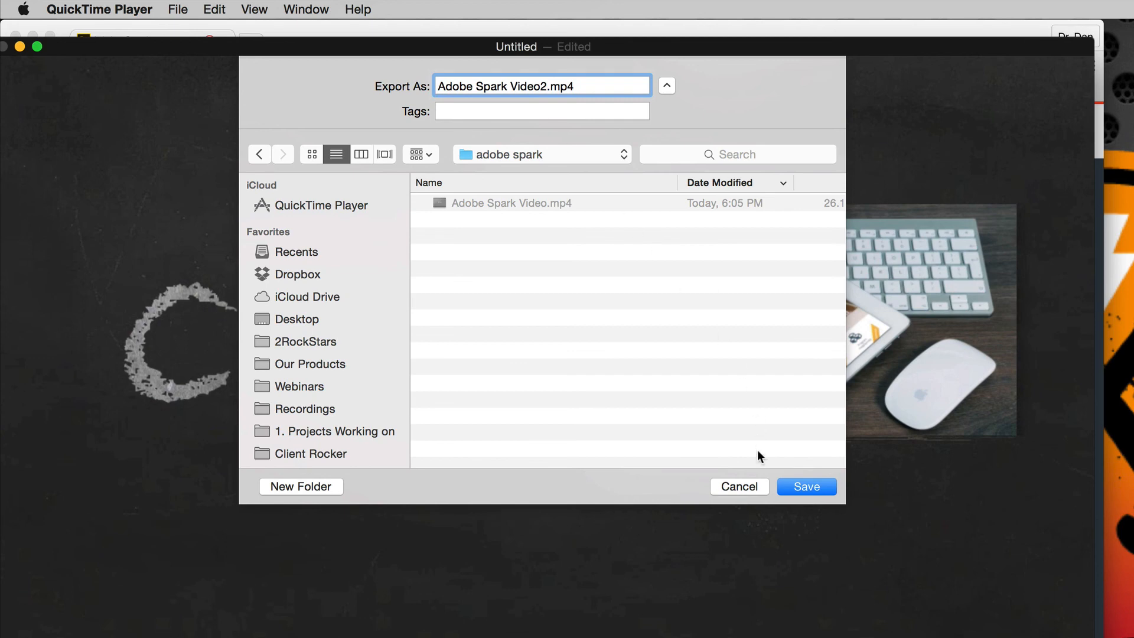
{"action": "left_click", "coordinate": [817, 485]}
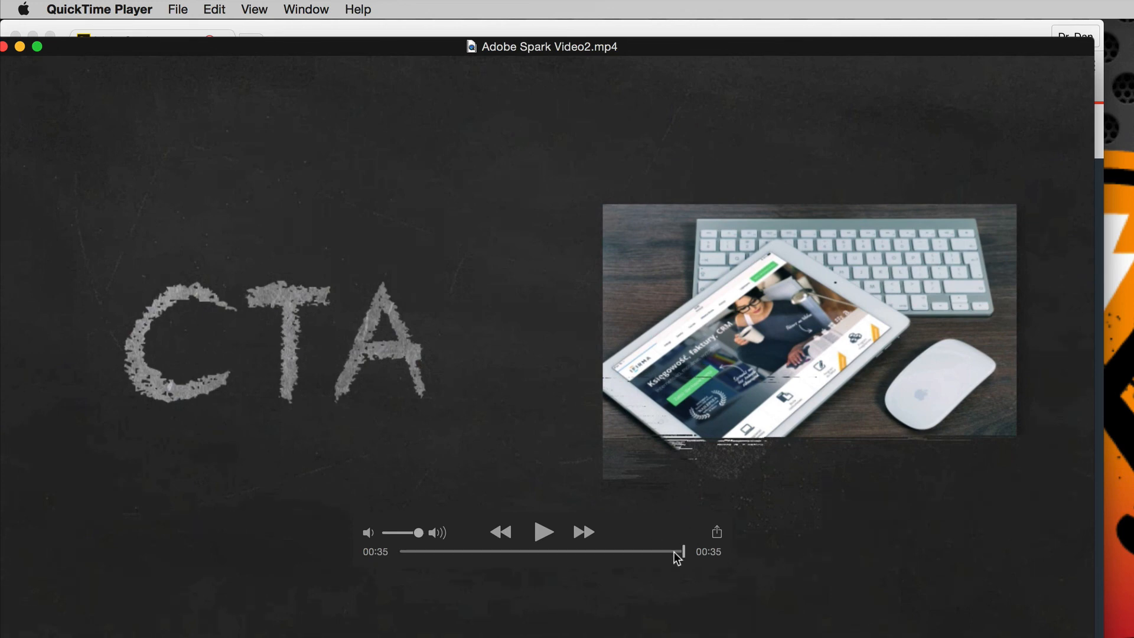
{"action": "mouse_move", "coordinate": [676, 558]}
{"action": "left_mouse_down"}
{"action": "mouse_move", "coordinate": [615, 558]}
{"action": "mouse_move", "coordinate": [665, 558]}
{"action": "left_mouse_up"}
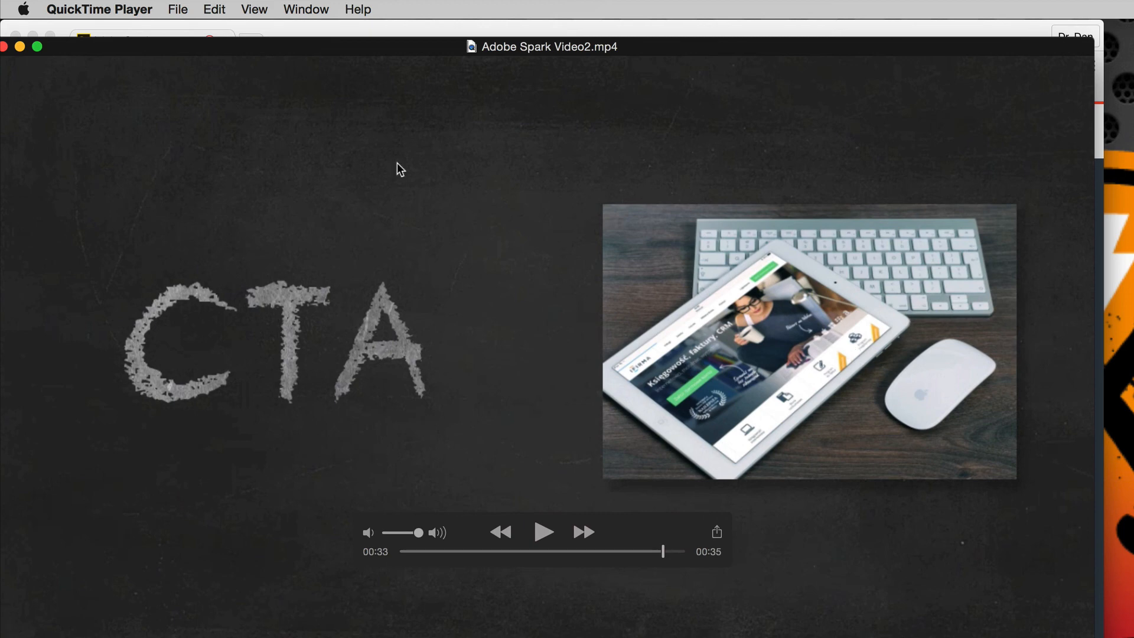
{"action": "mouse_move", "coordinate": [367, 52]}
{"action": "left_mouse_down"}
{"action": "mouse_move", "coordinate": [392, 45]}
{"action": "mouse_move", "coordinate": [364, 43]}
{"action": "mouse_move", "coordinate": [373, 45]}
{"action": "left_mouse_up"}
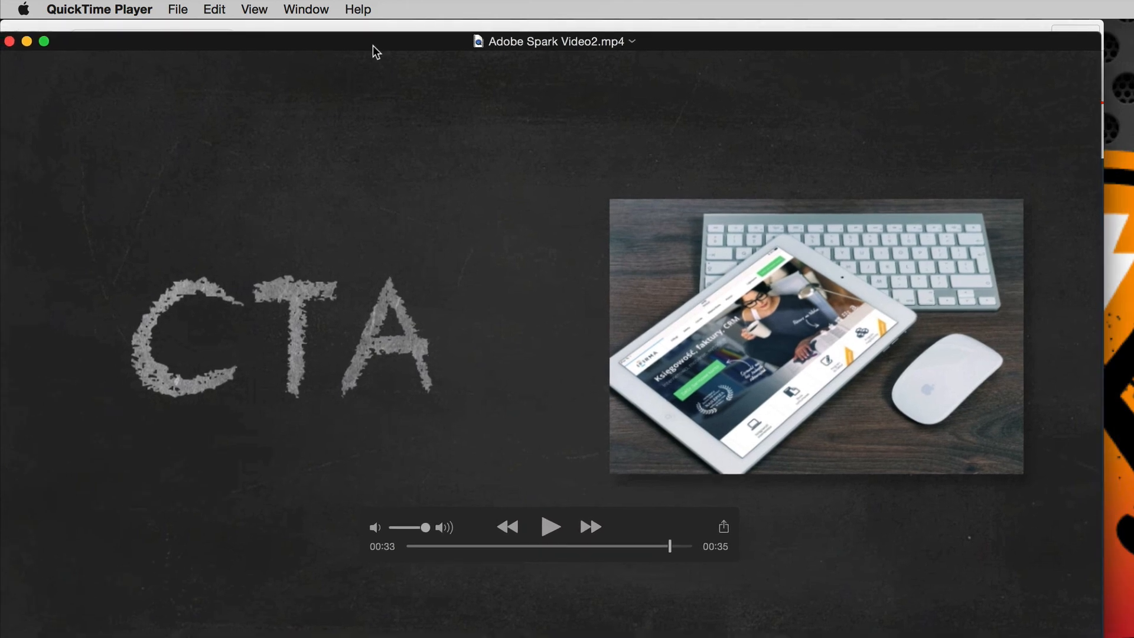